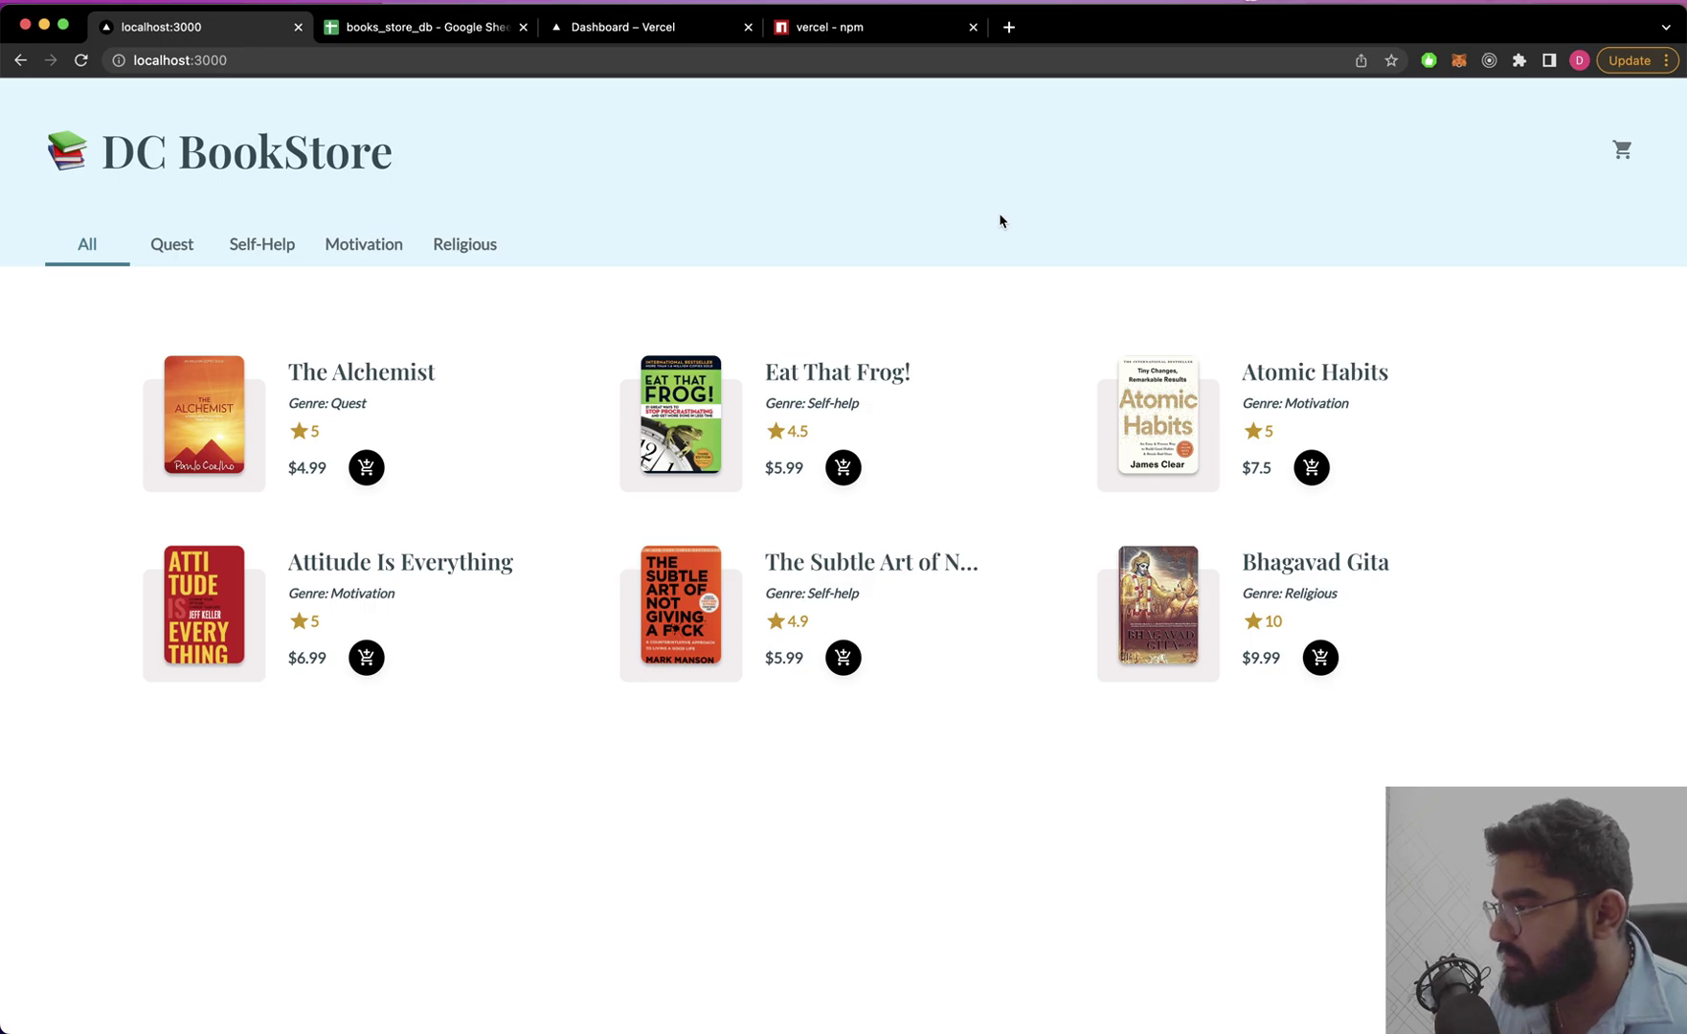
From the Vercel Dashboard tab, choose Add New... > Project to reach vercel.com/new.
key("super+3")
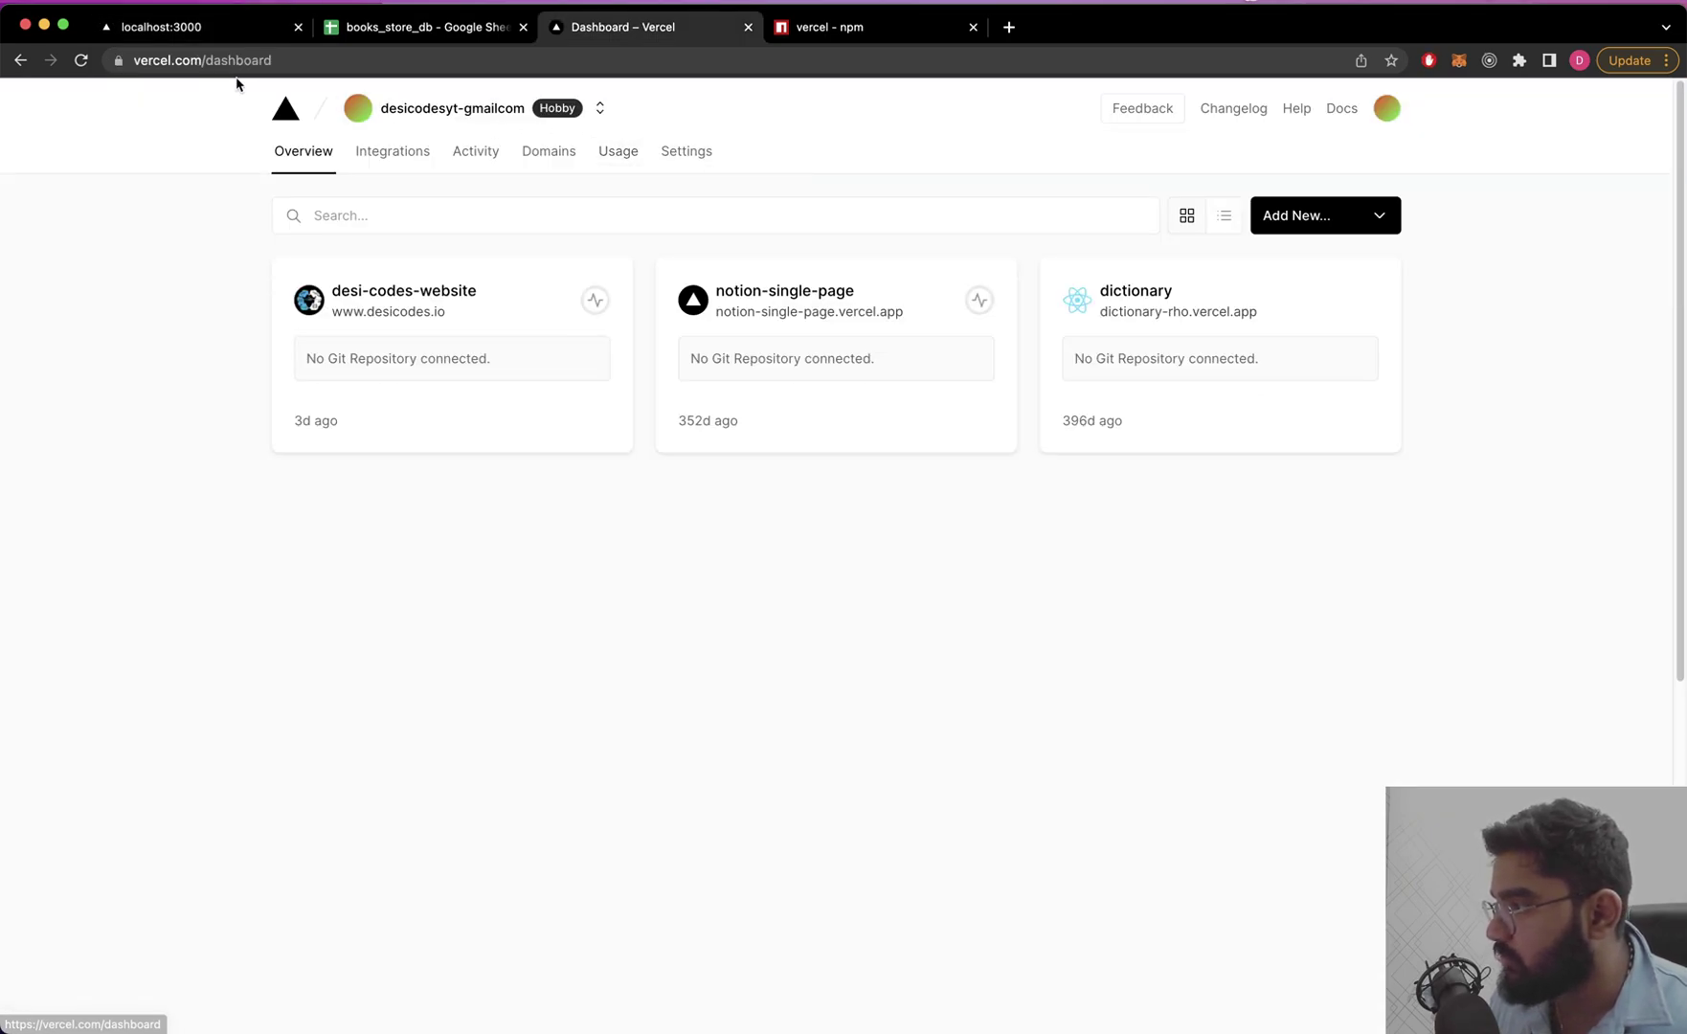
left_click_drag(259, 60, 112, 119)
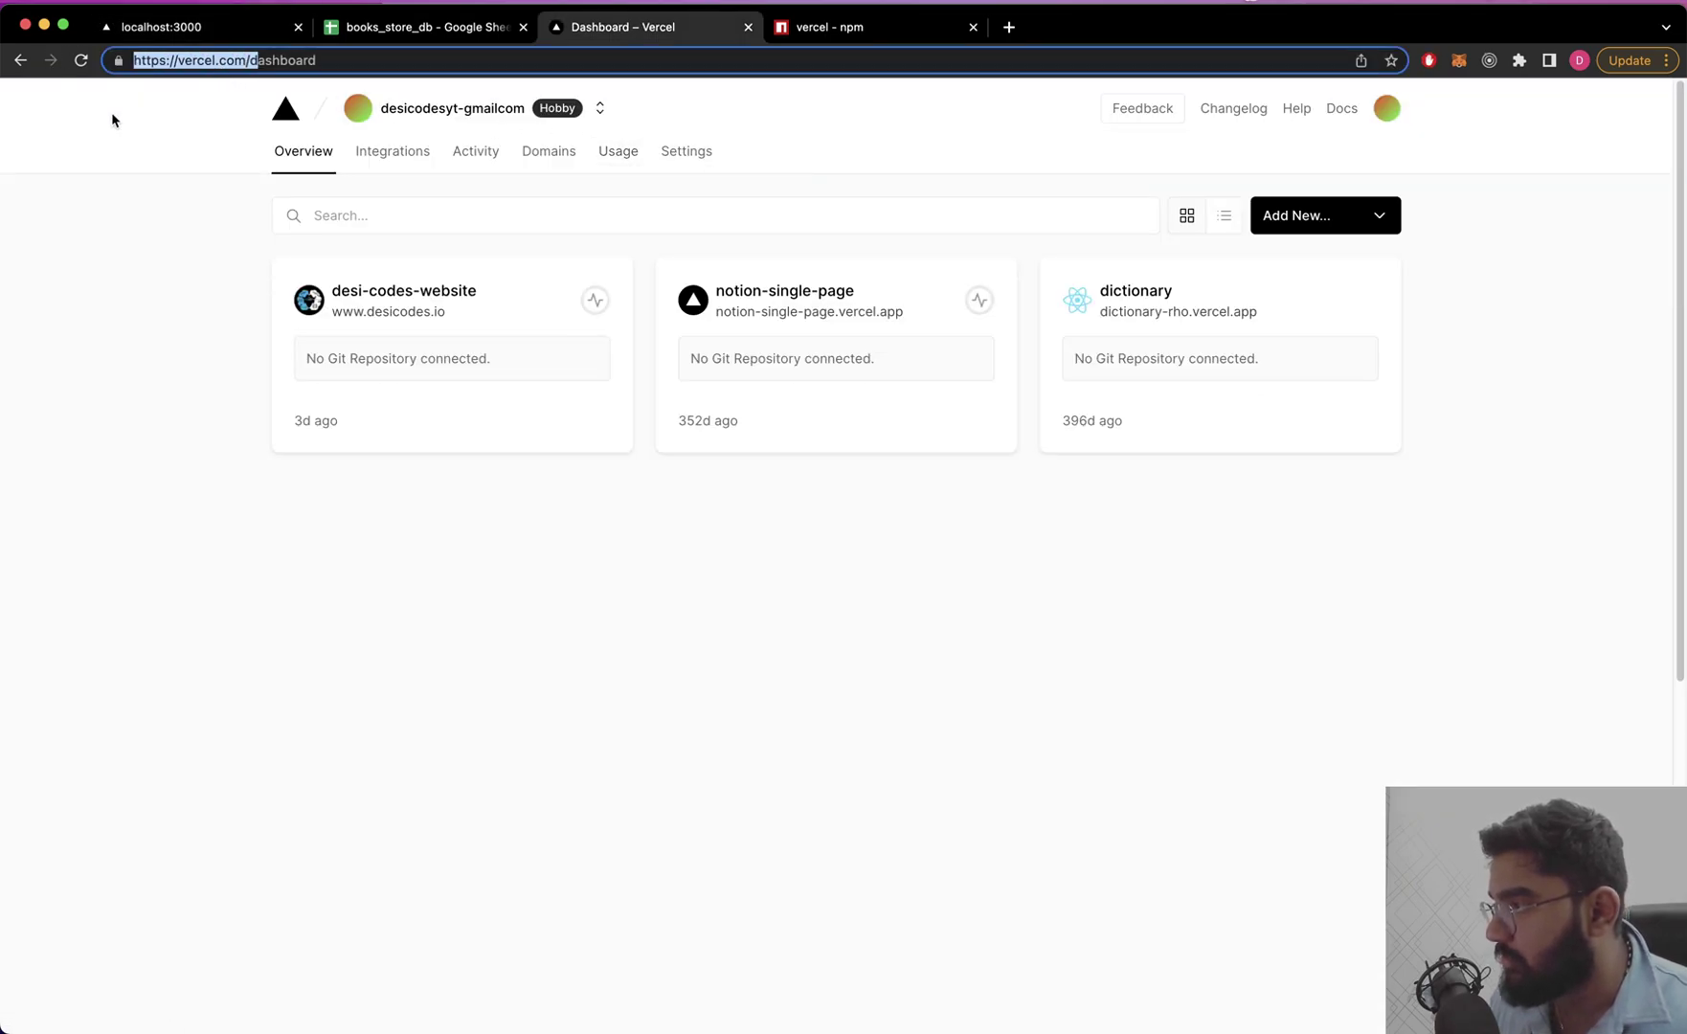
left_click(206, 220)
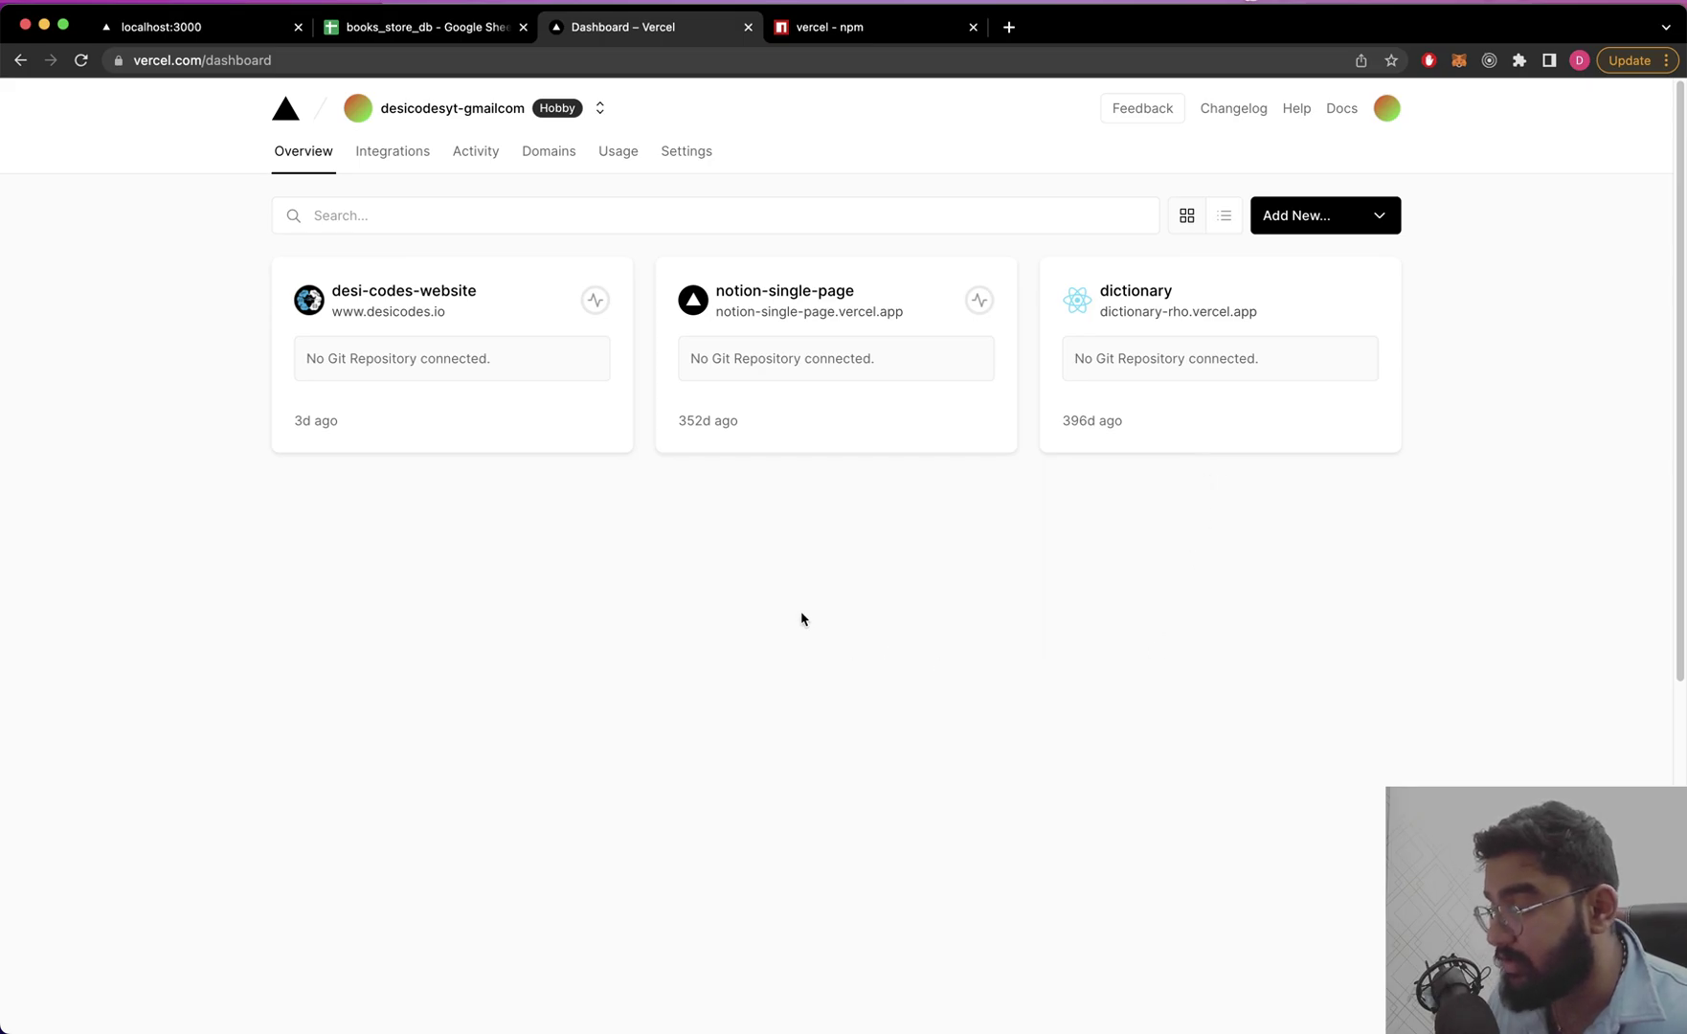
left_click(1327, 232)
left_click(1291, 268)
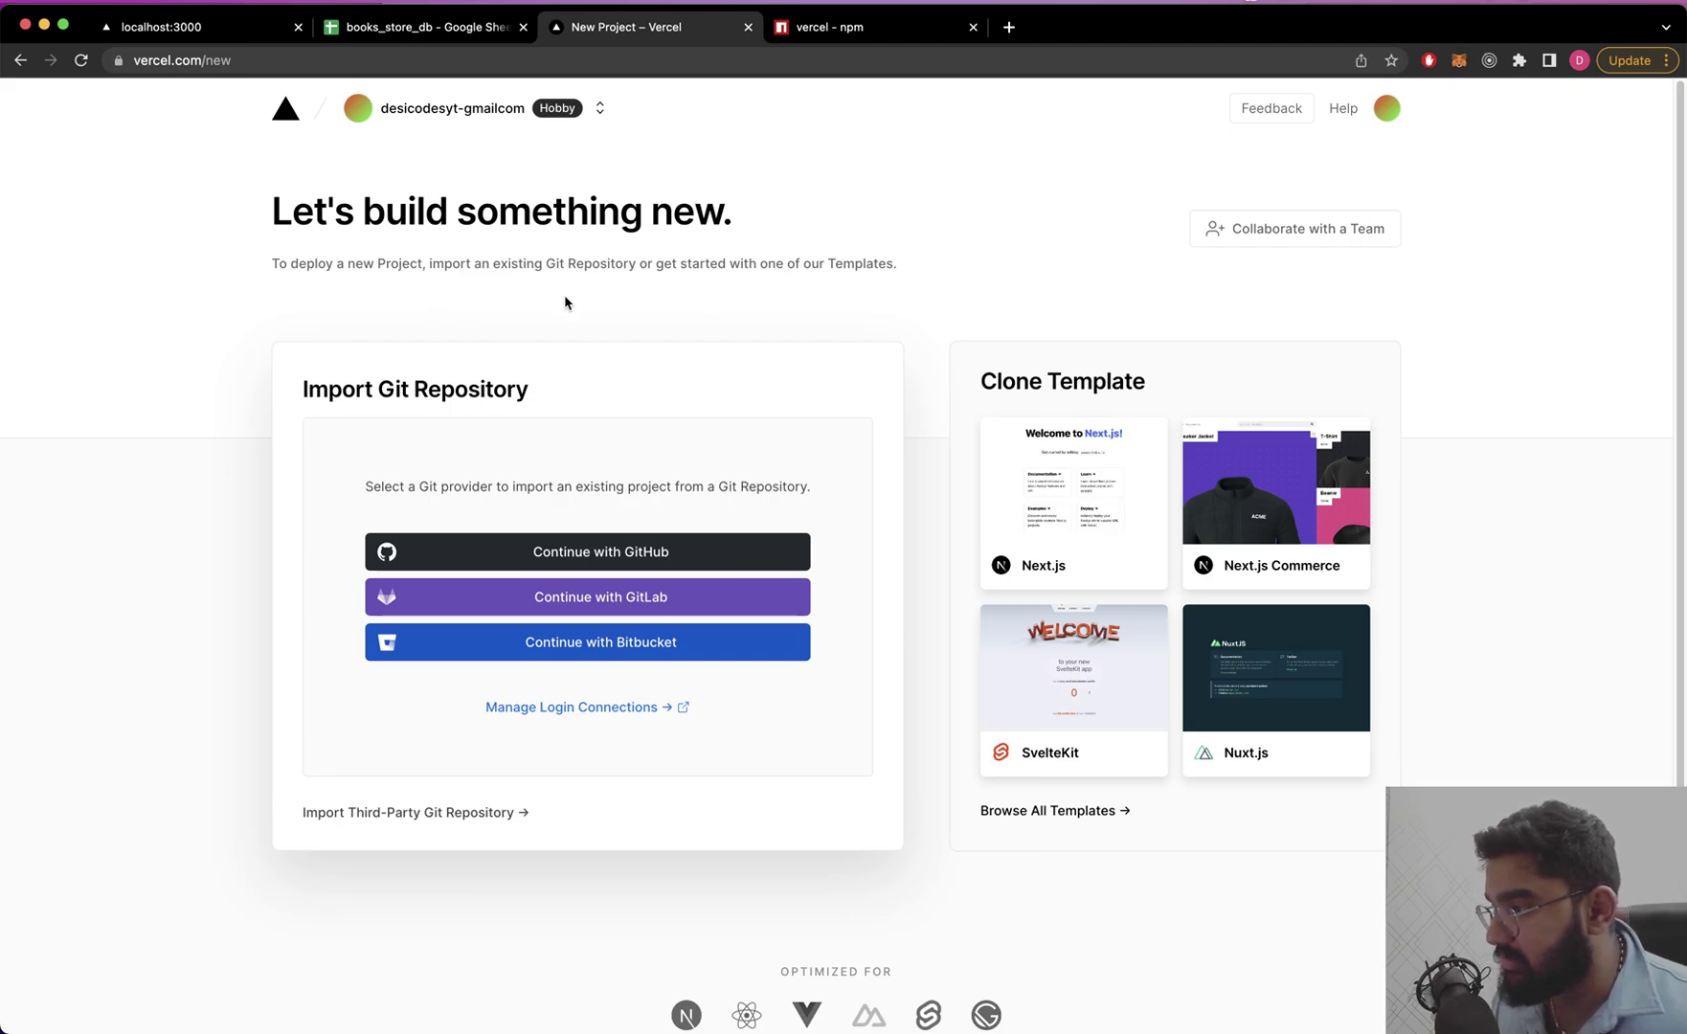
Return to the Vercel project dashboard and glance at the confirm-order code in VS Code.
left_click(284, 111)
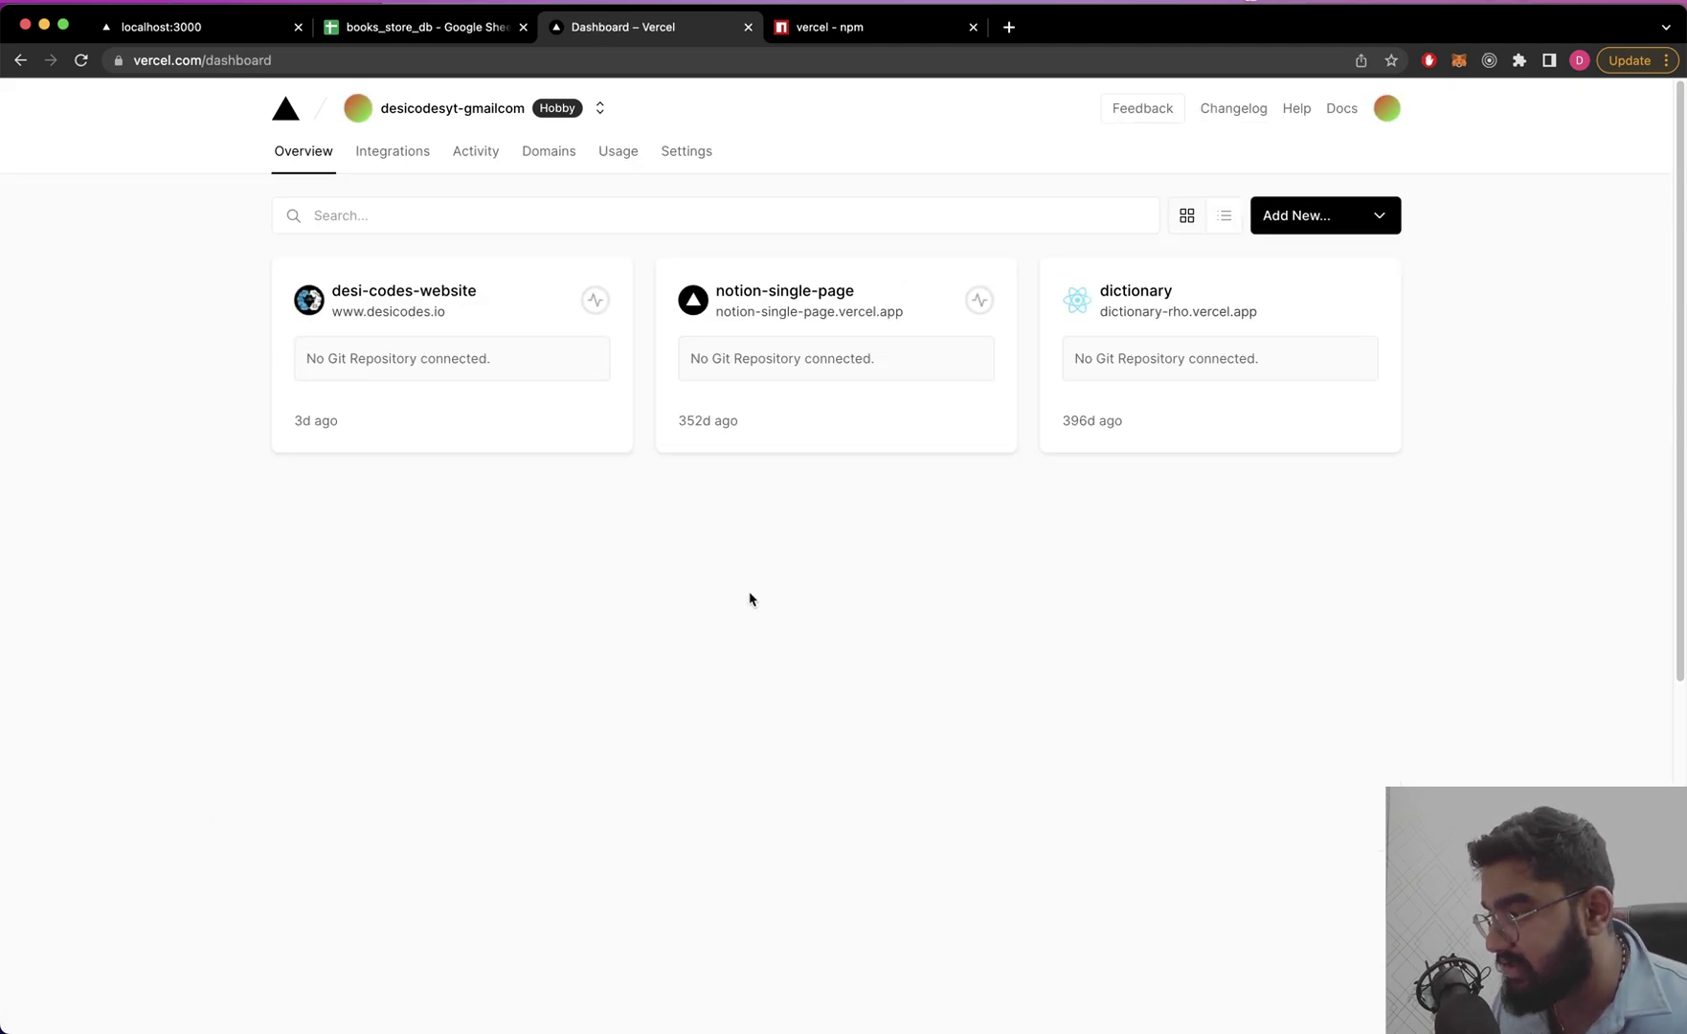
key("super+Tab")
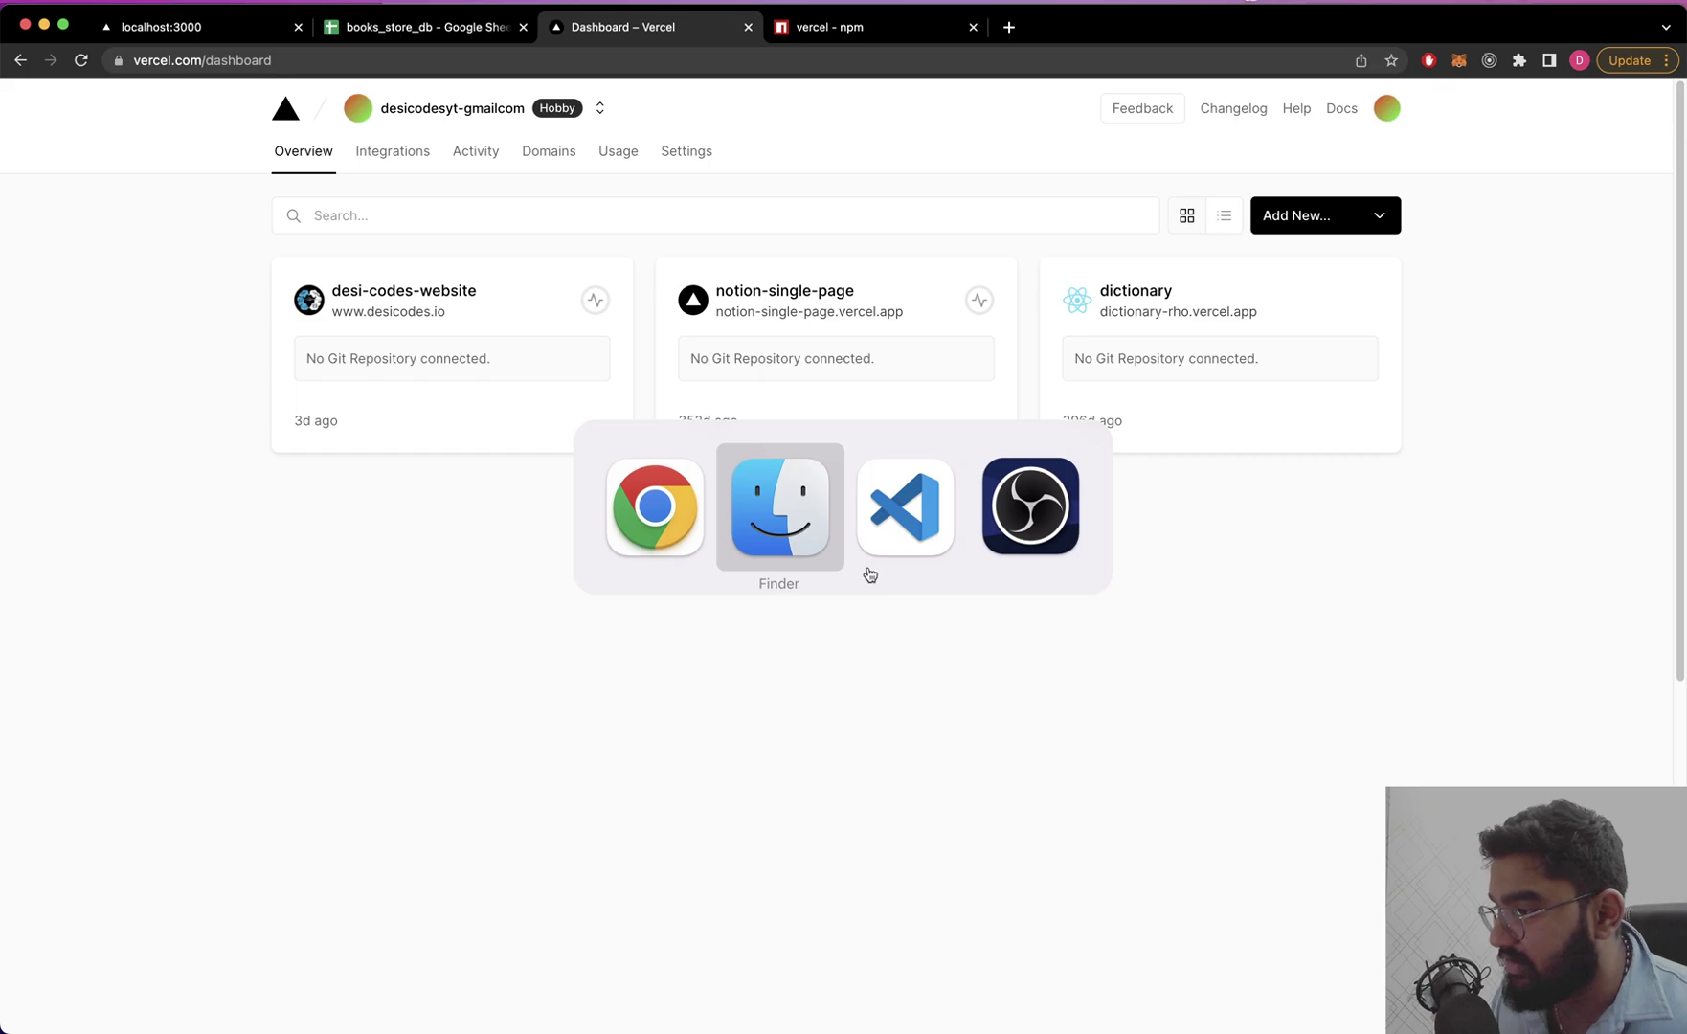
left_click(841, 474)
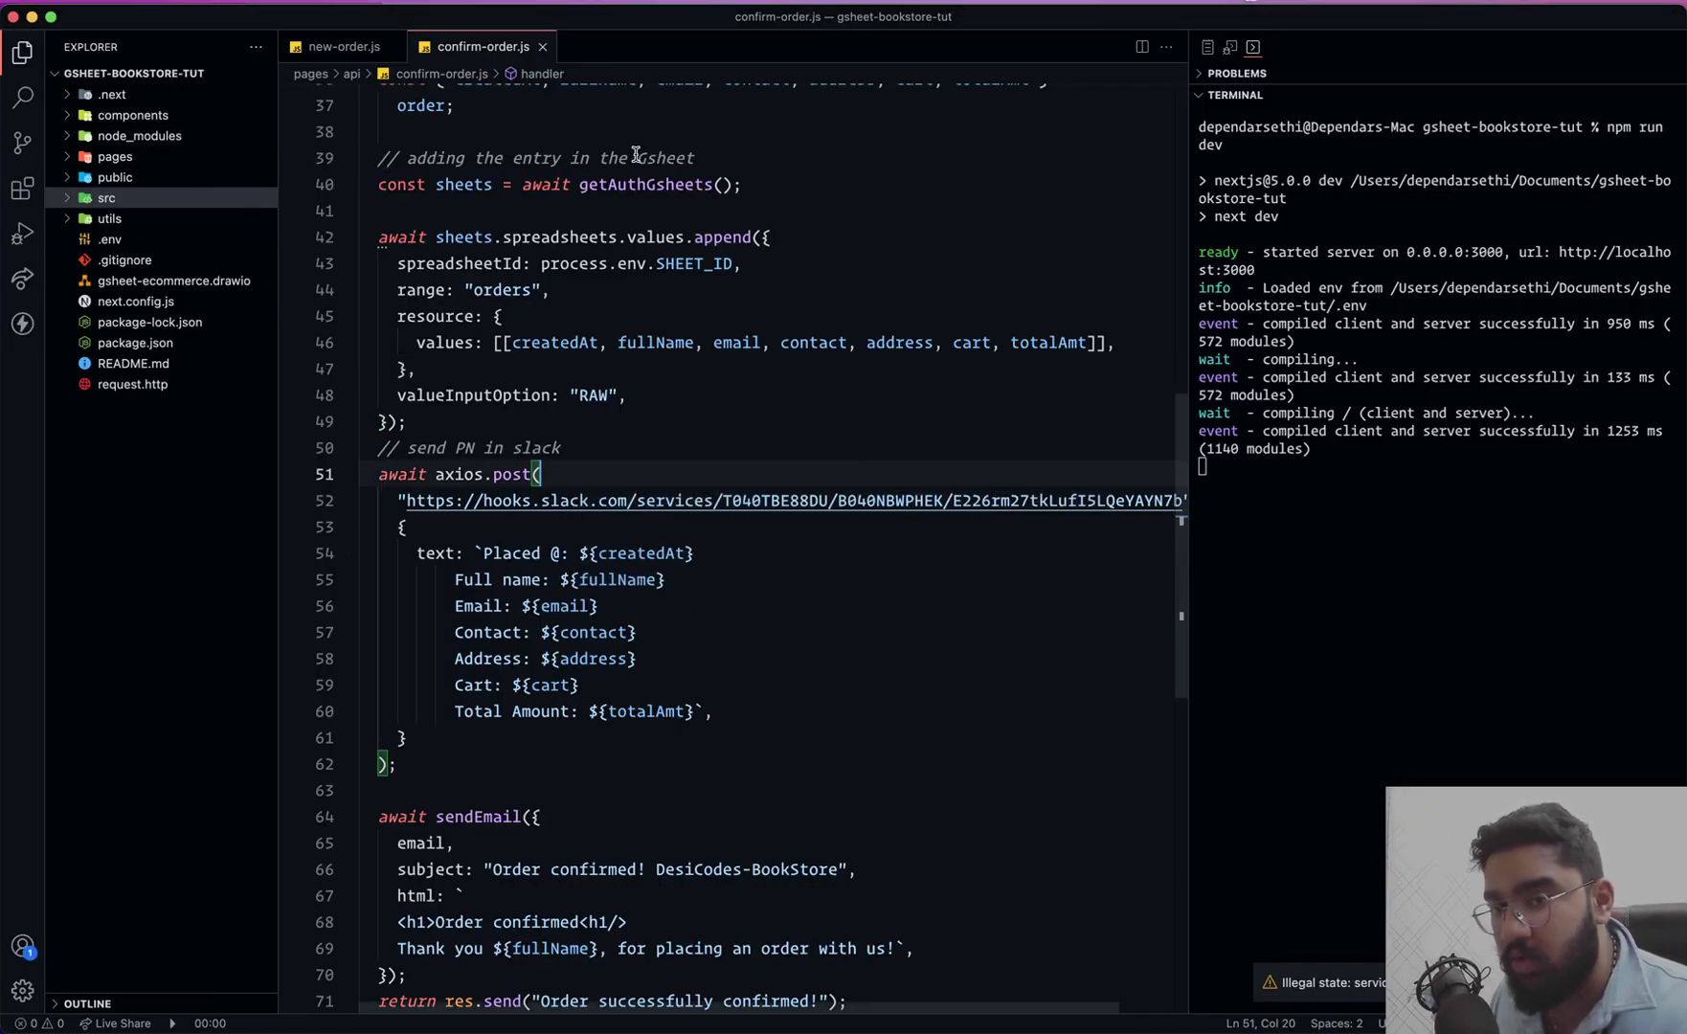
key("super+Tab")
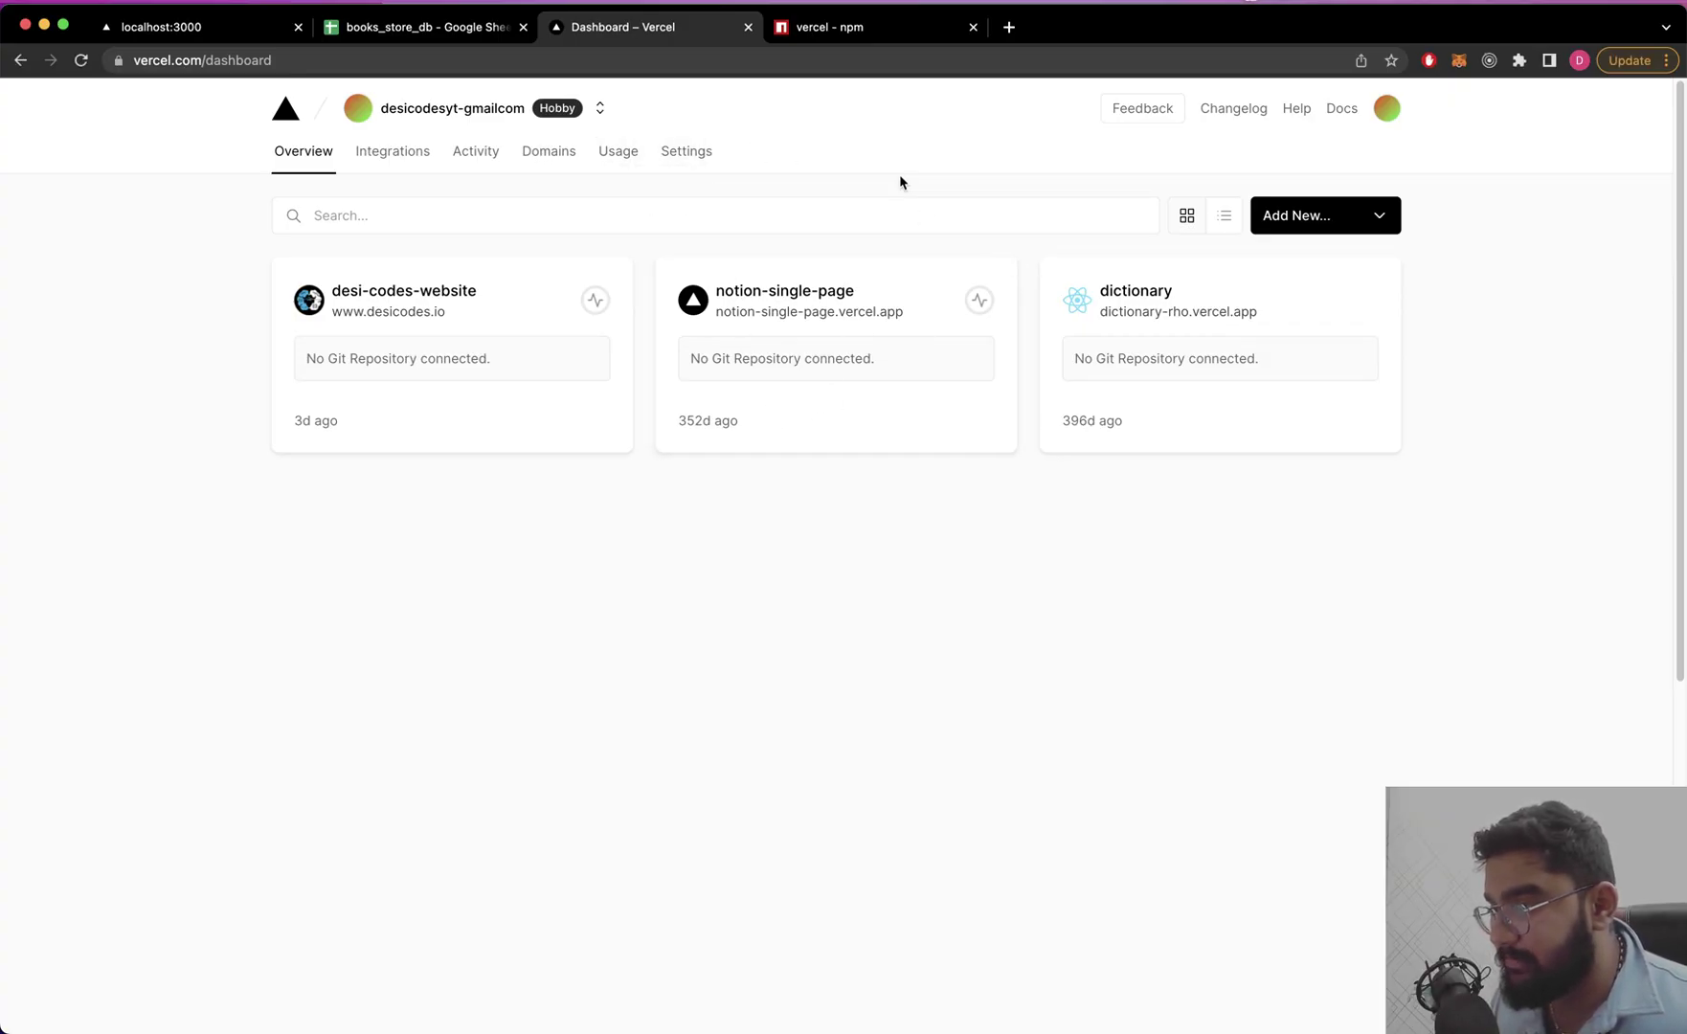
Select the global install command 'npm i -g vercel' on the vercel npm page, then return to VS Code.
left_click(846, 28)
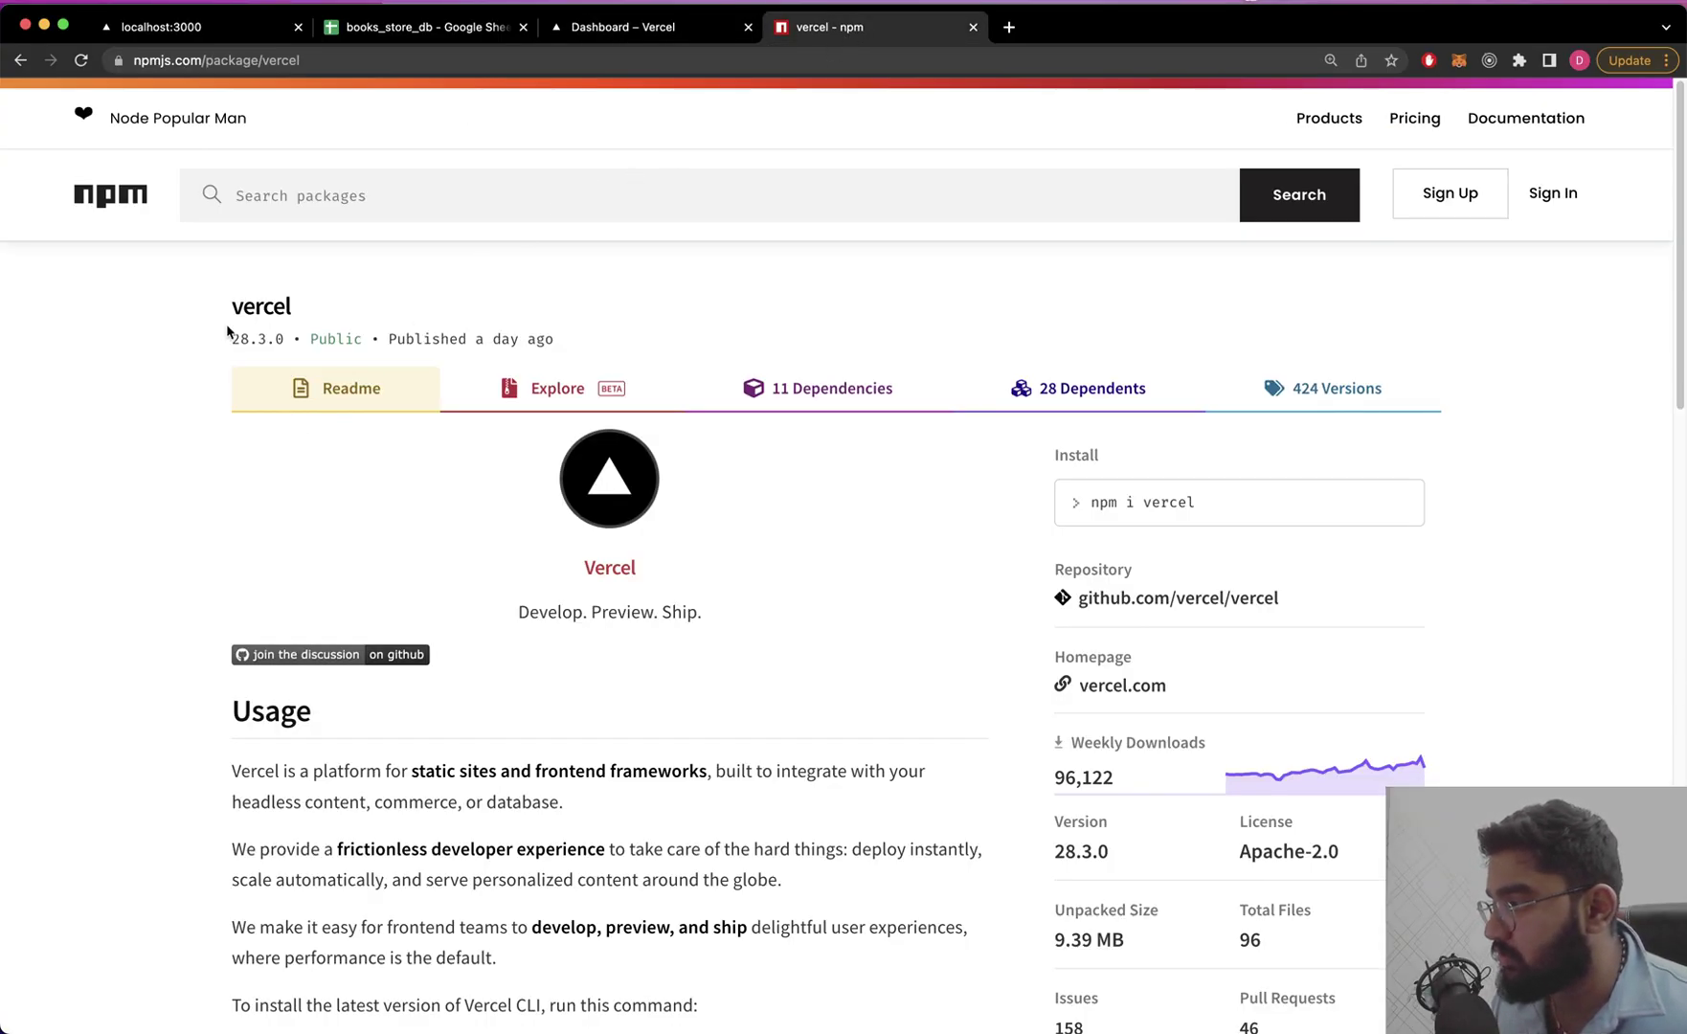
left_click_drag(220, 301, 389, 307)
scroll(713, 574, "down", 3)
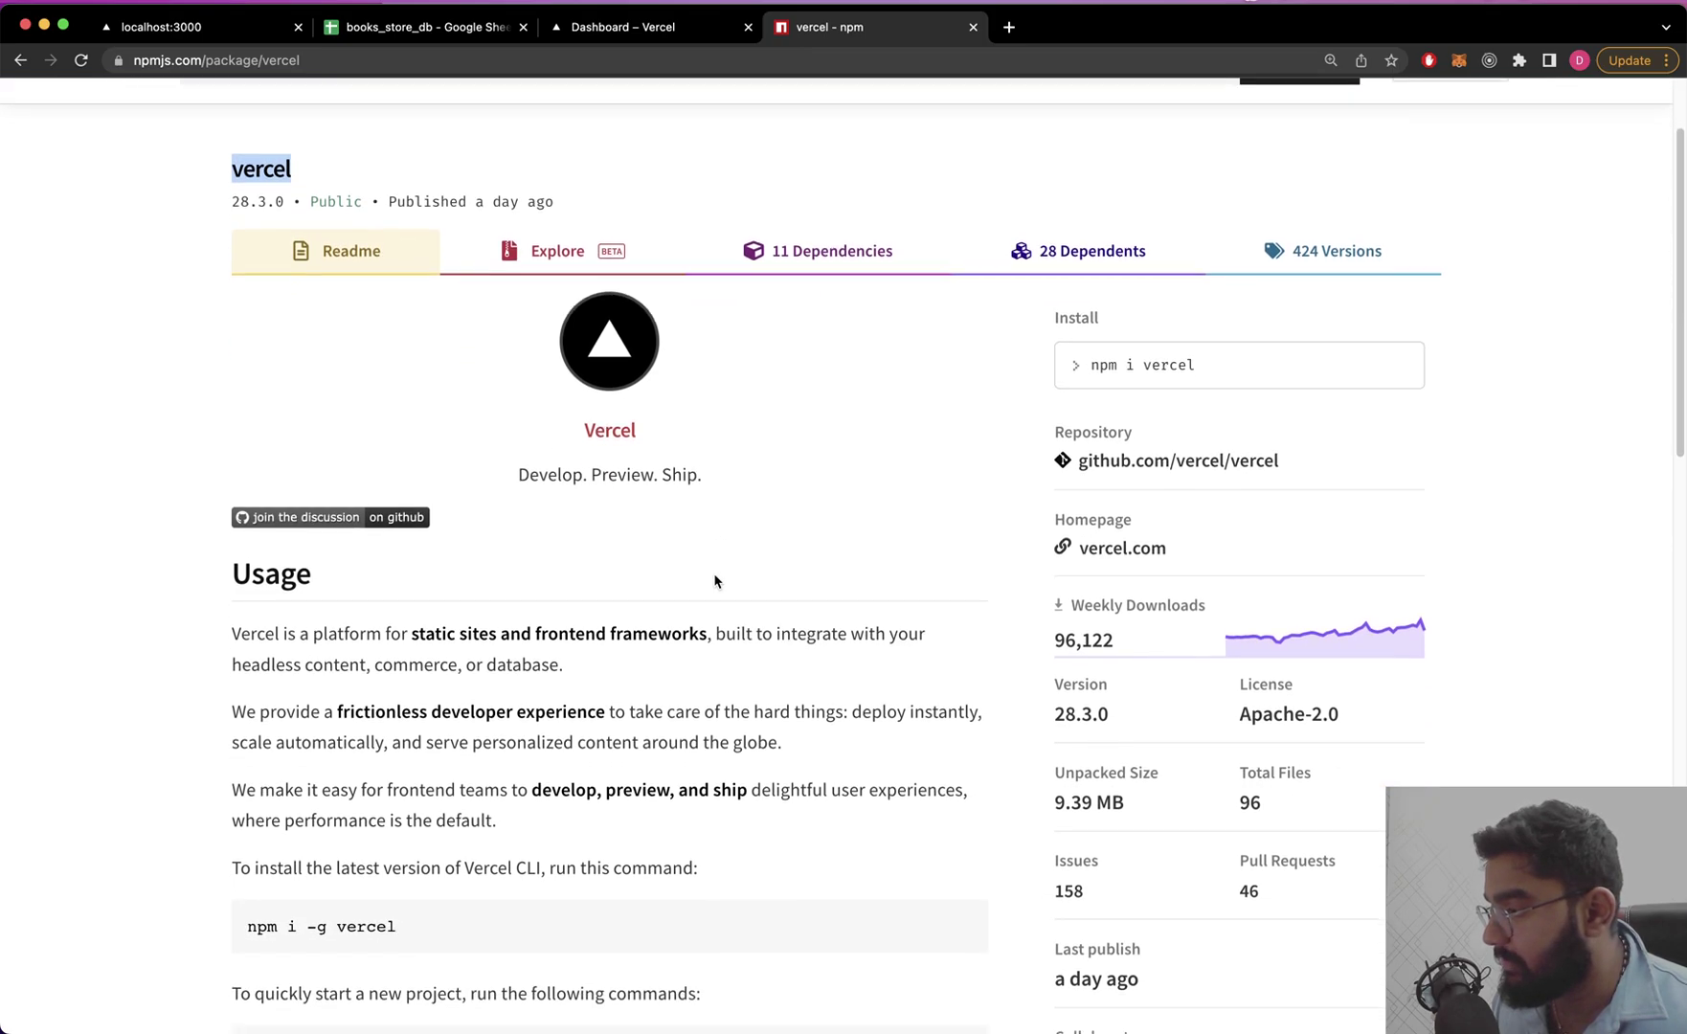
left_click_drag(238, 803, 487, 804)
scroll(487, 804, "down", 2)
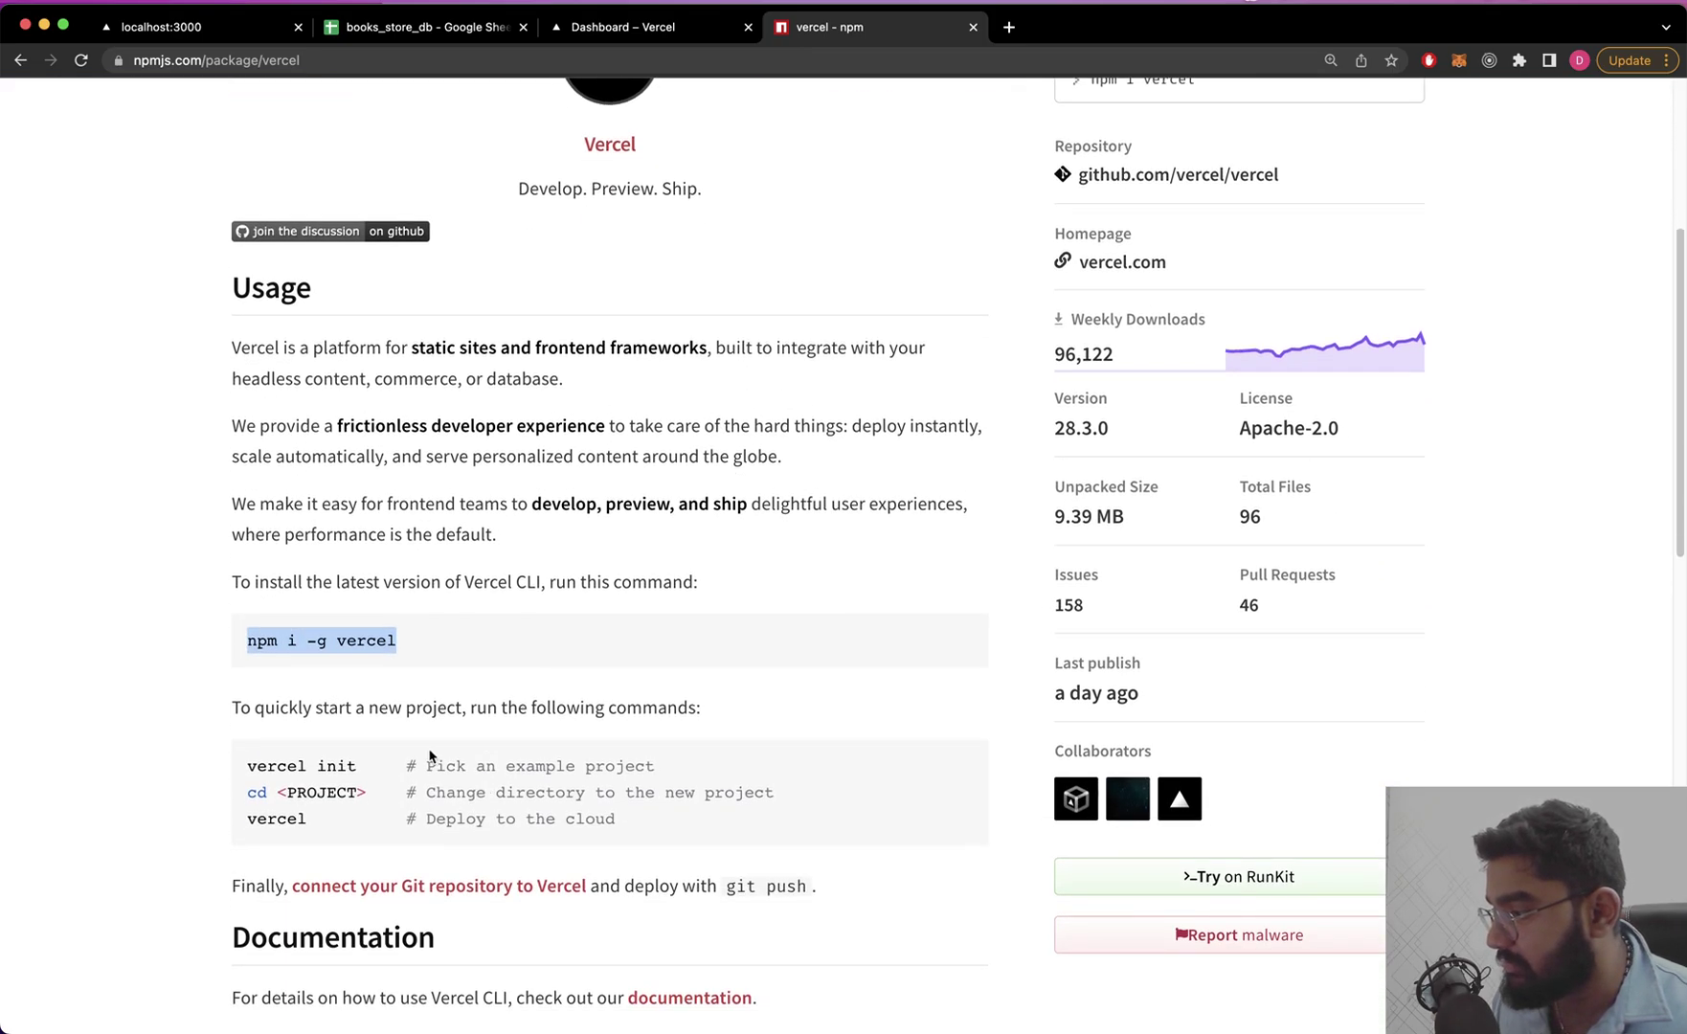
left_click(357, 668)
left_click_drag(403, 641, 225, 639)
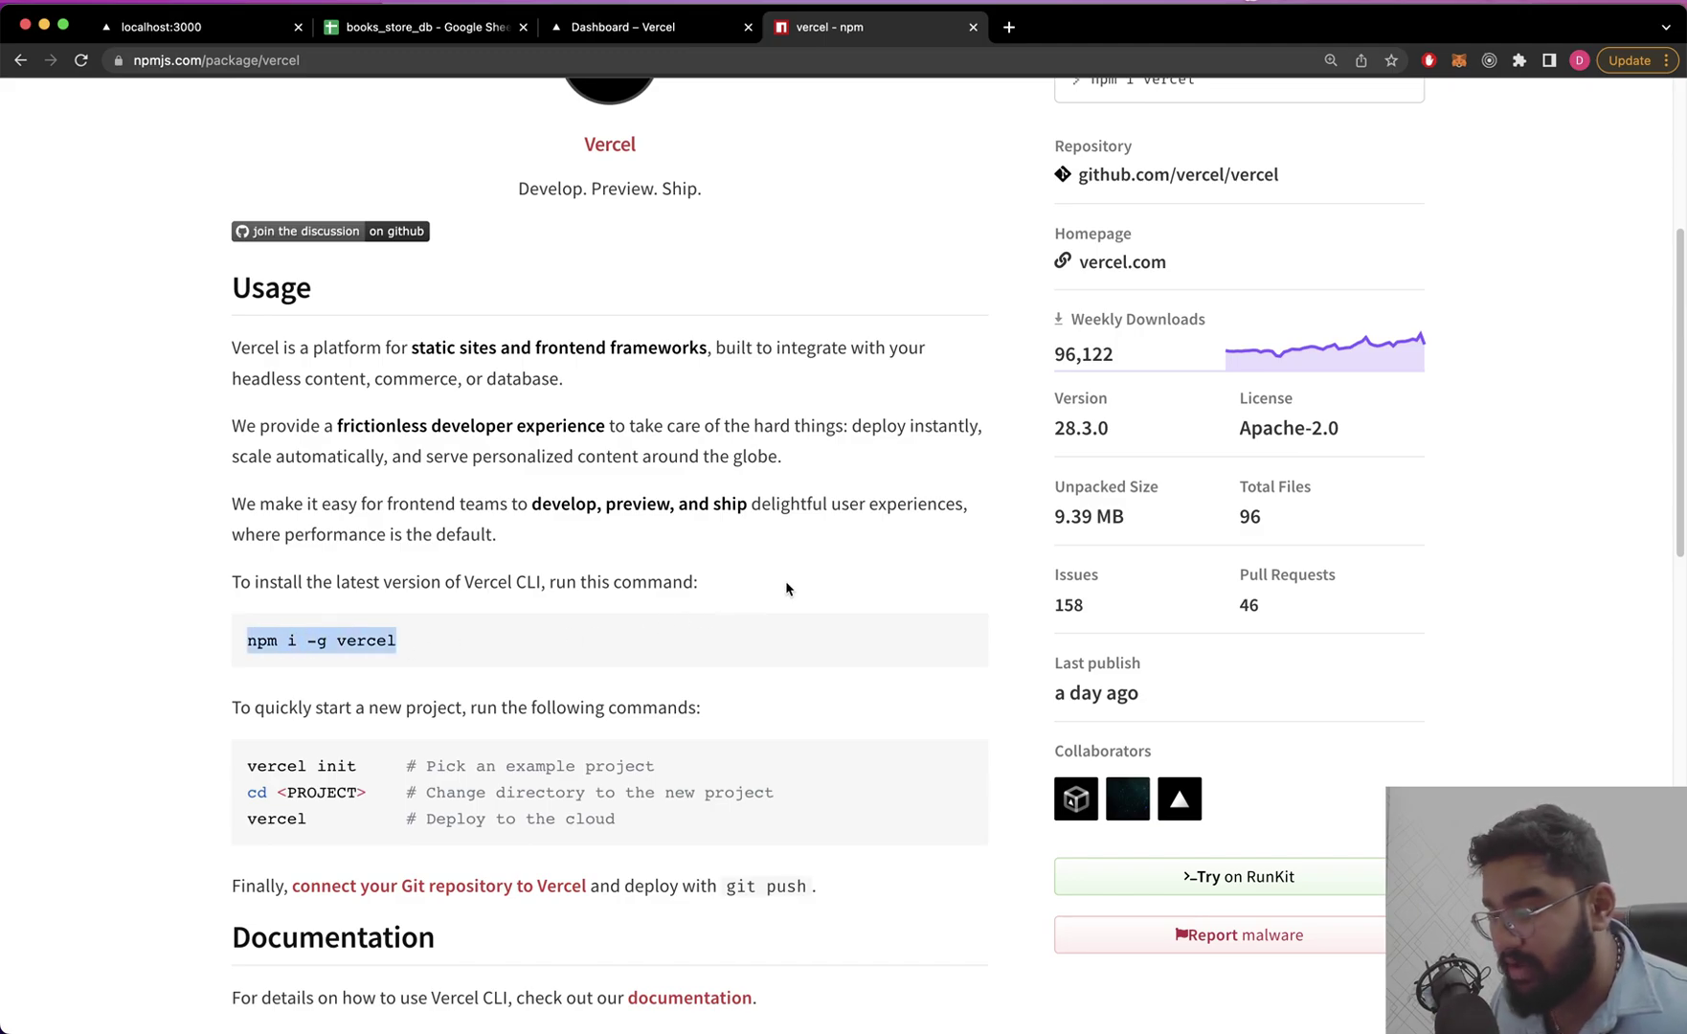
left_click(269, 637)
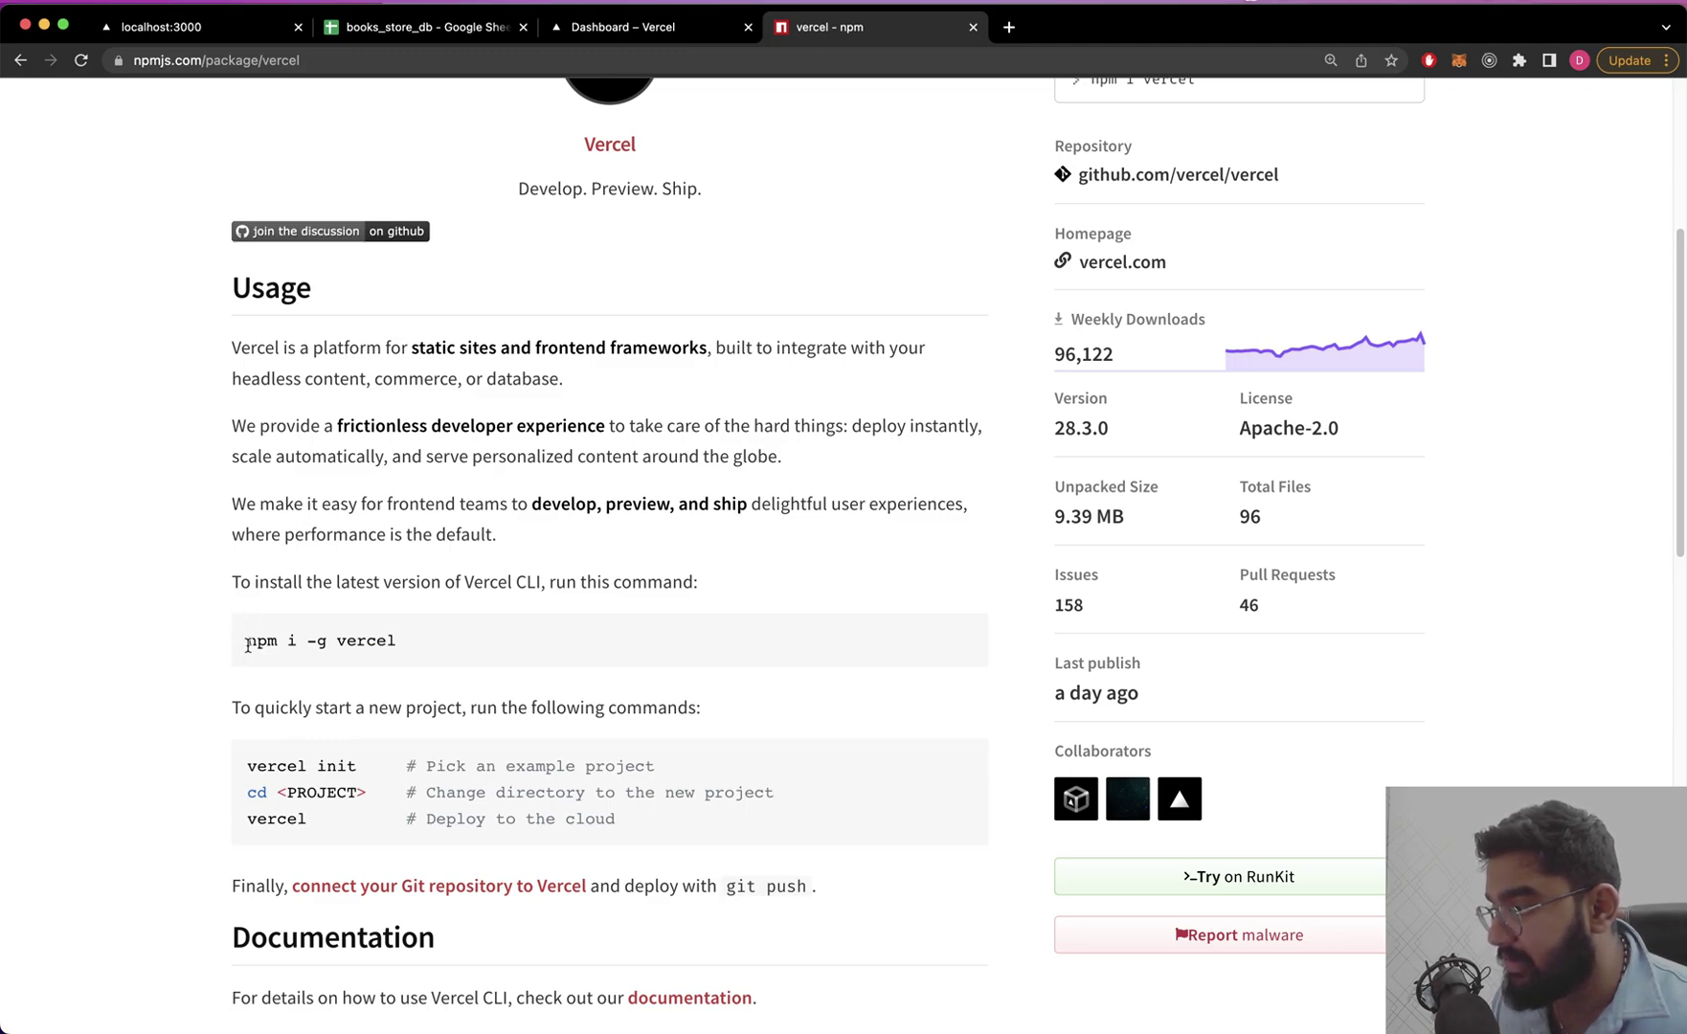
left_click_drag(246, 643, 470, 653)
left_click(483, 653)
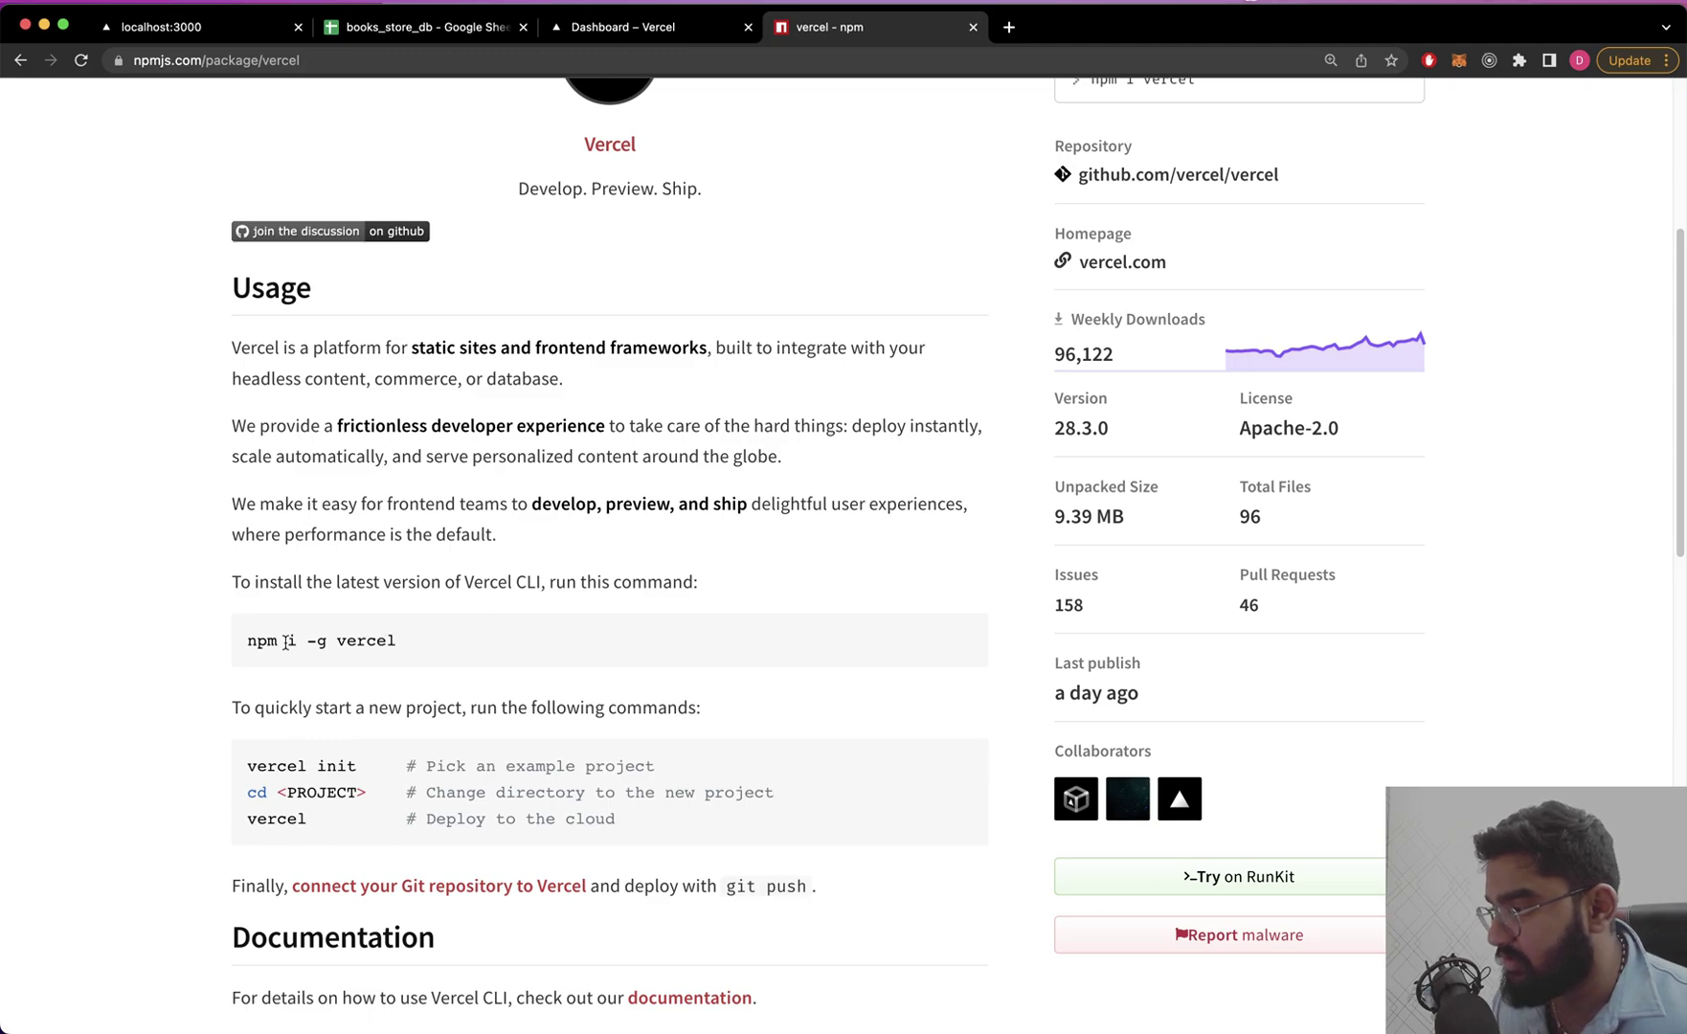
double_click(340, 640)
left_click(309, 641)
left_click_drag(437, 664, 173, 640)
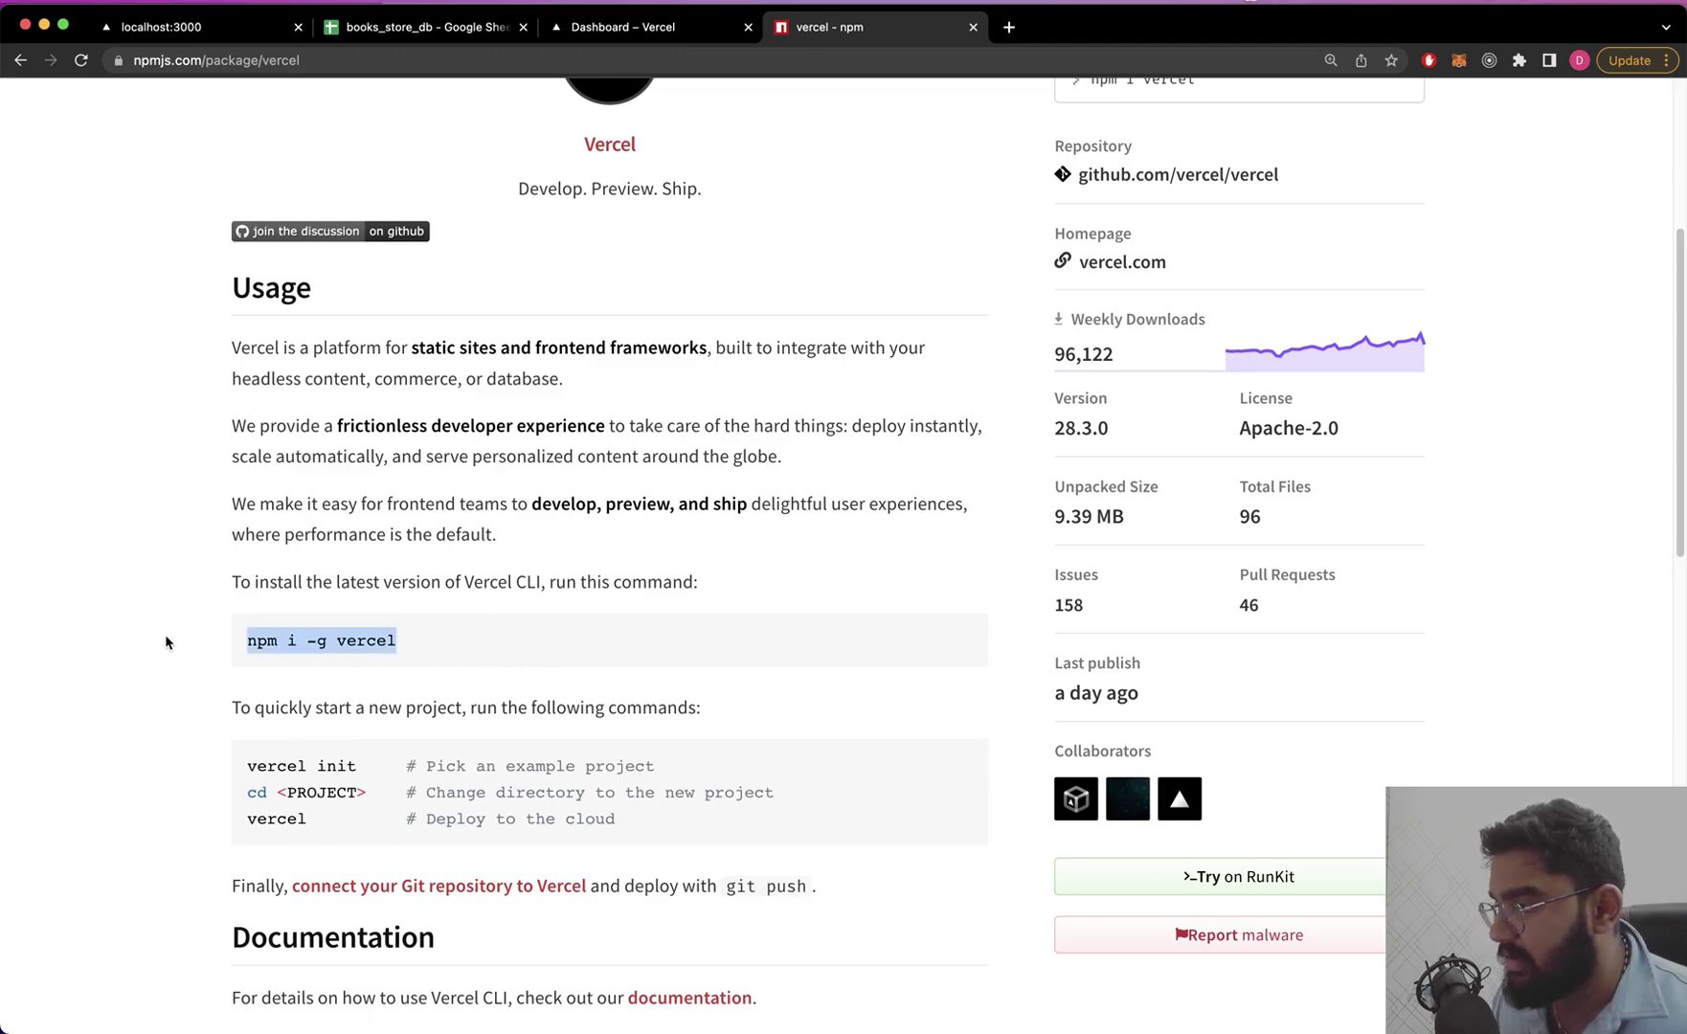
key("super+Tab")
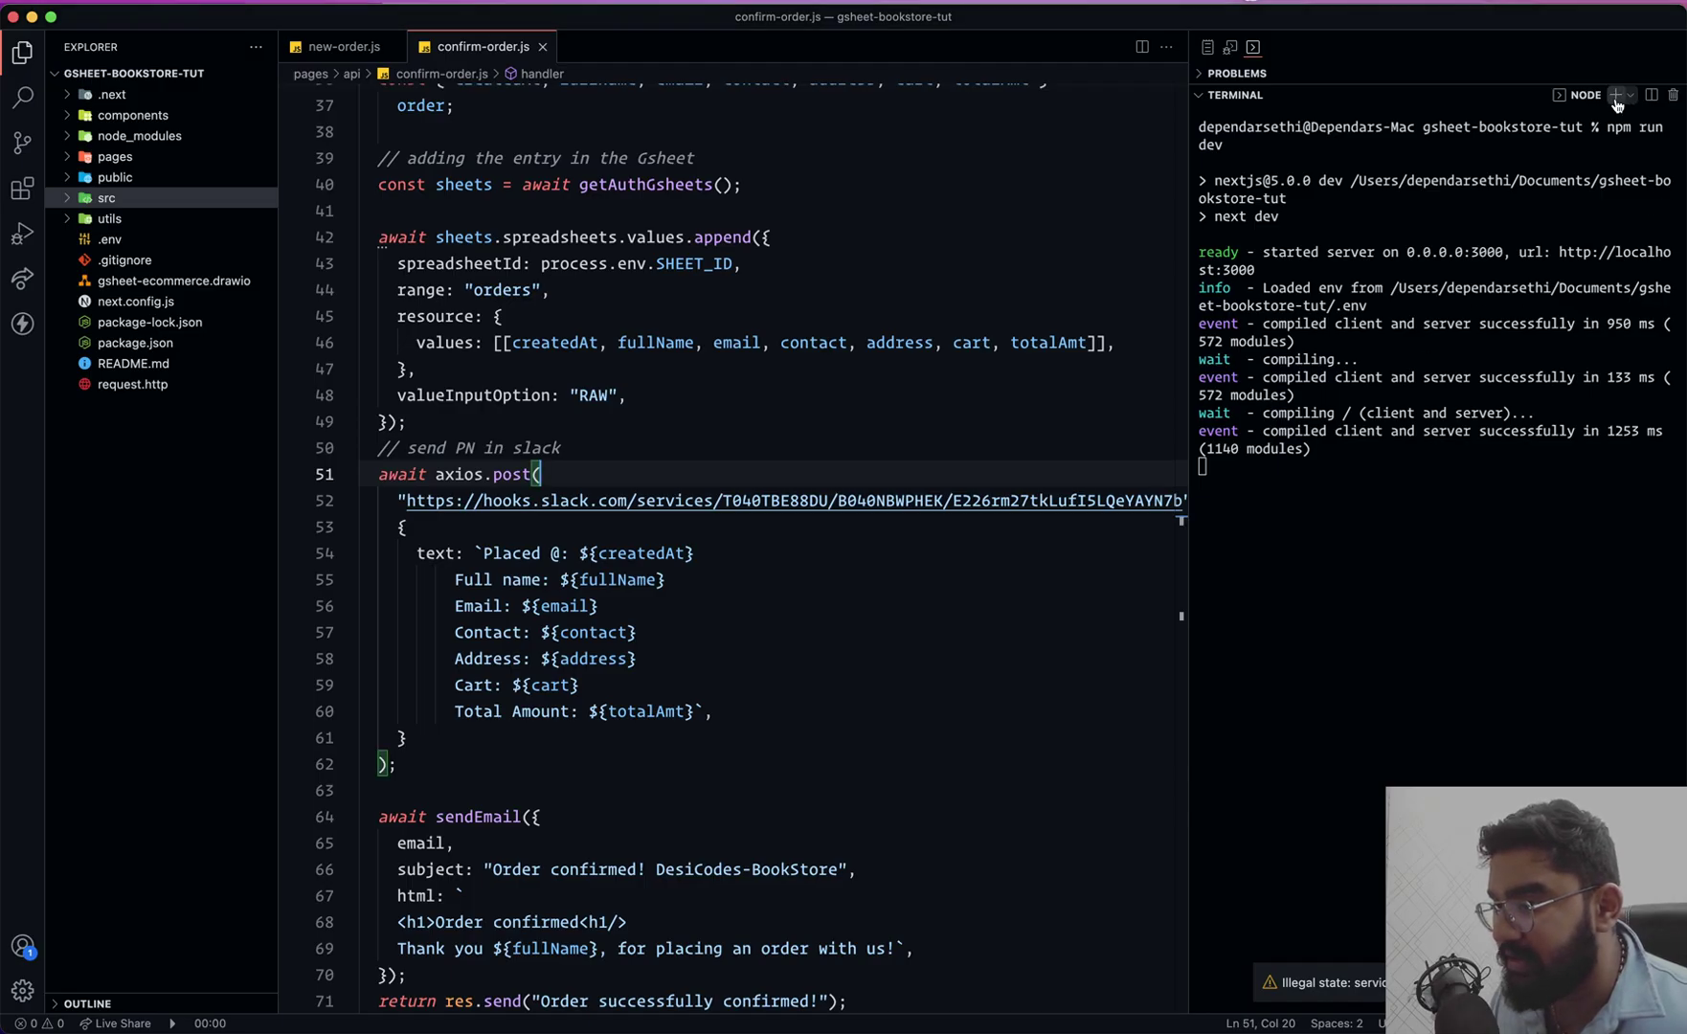
Open a new terminal, enlarge the text, and view the Vercel CLI help.
left_click(1616, 105)
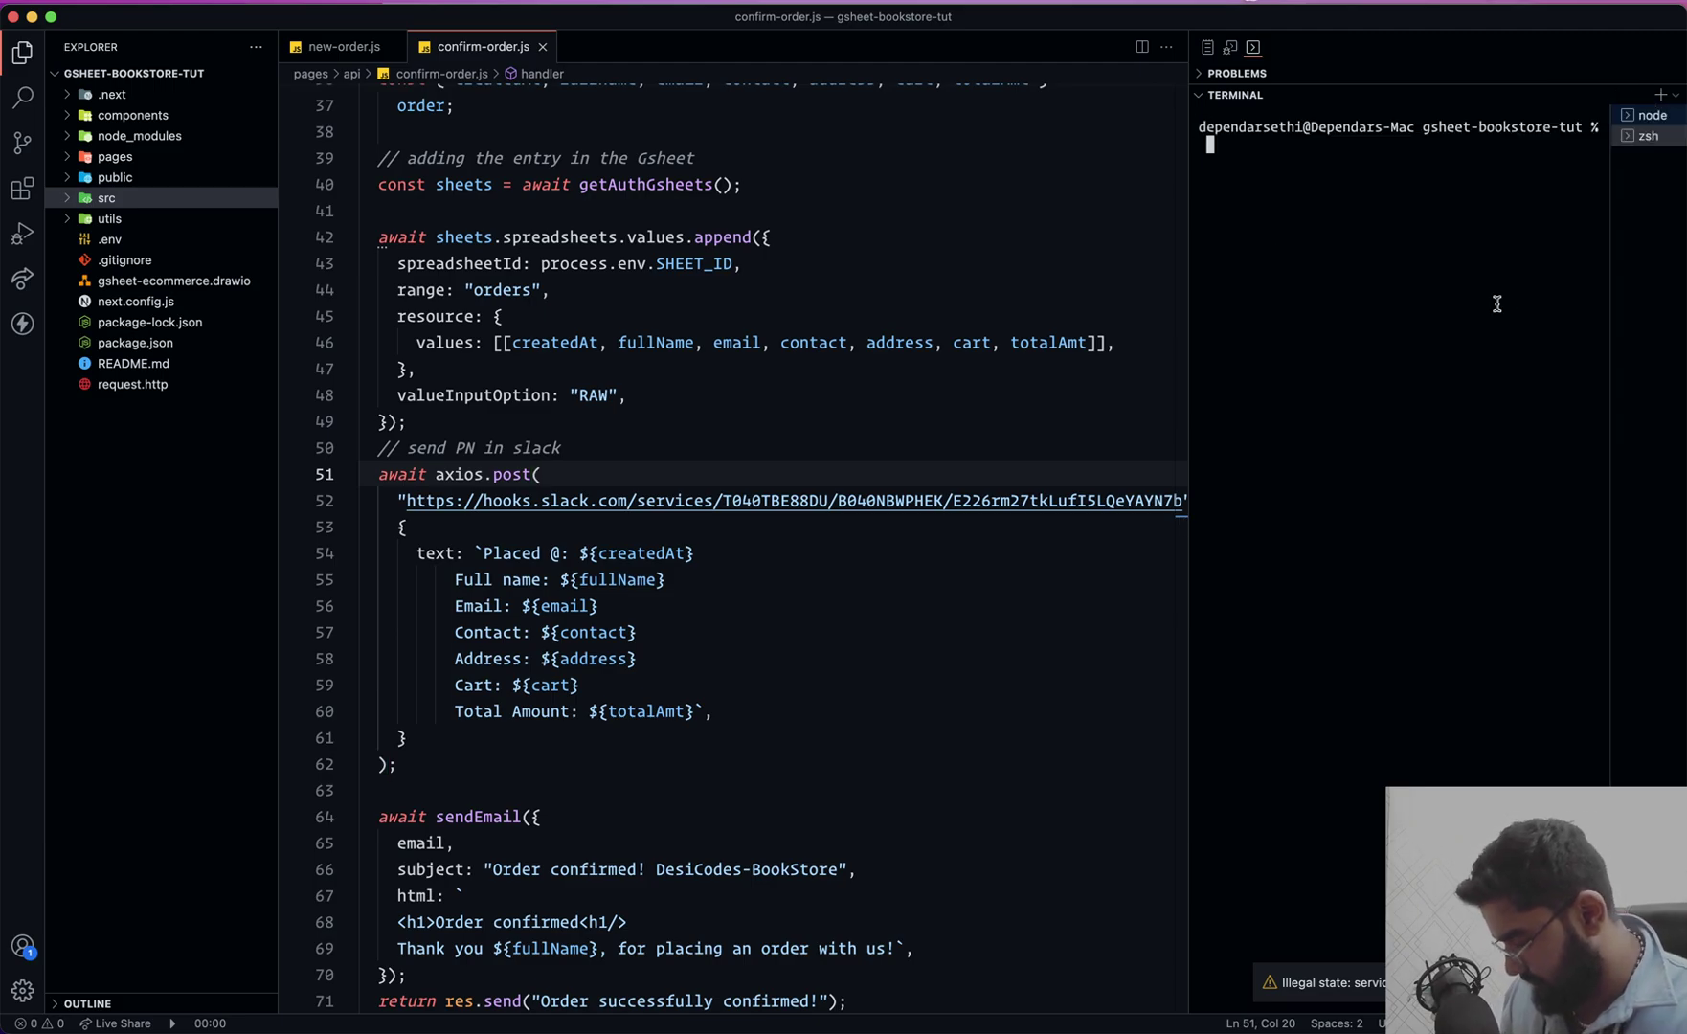
key("super+equal")
type("vercel -h")
key("Return")
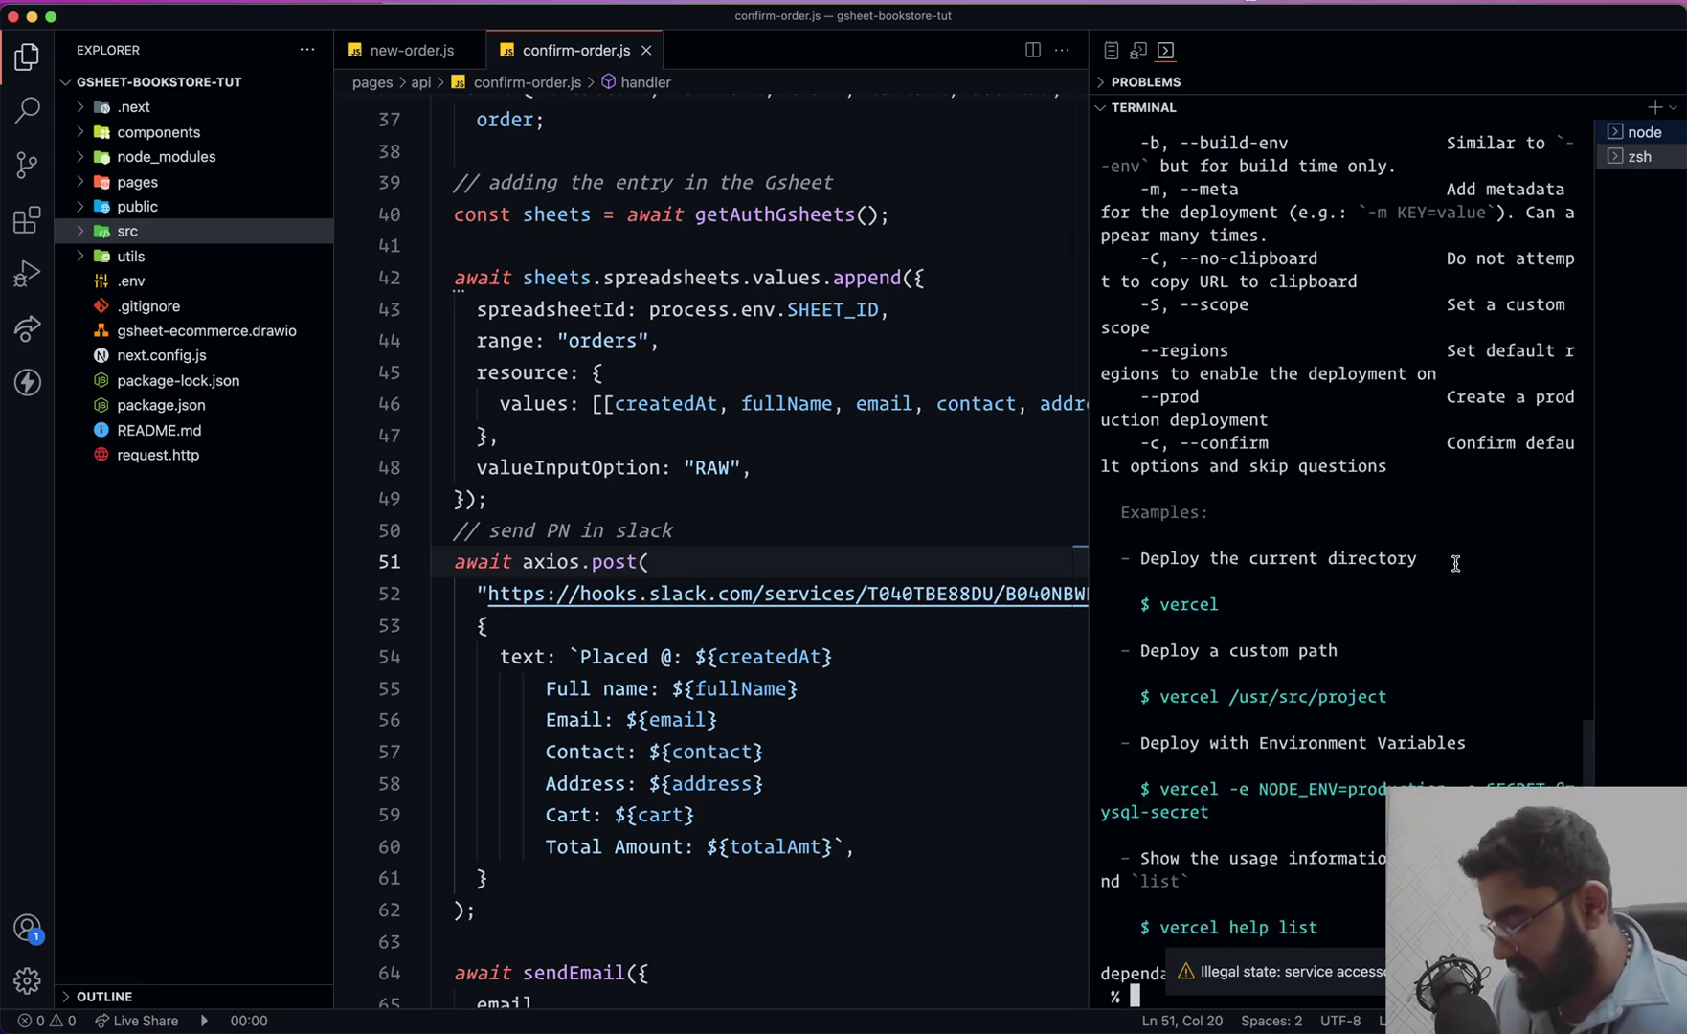
type("clear")
key("Return")
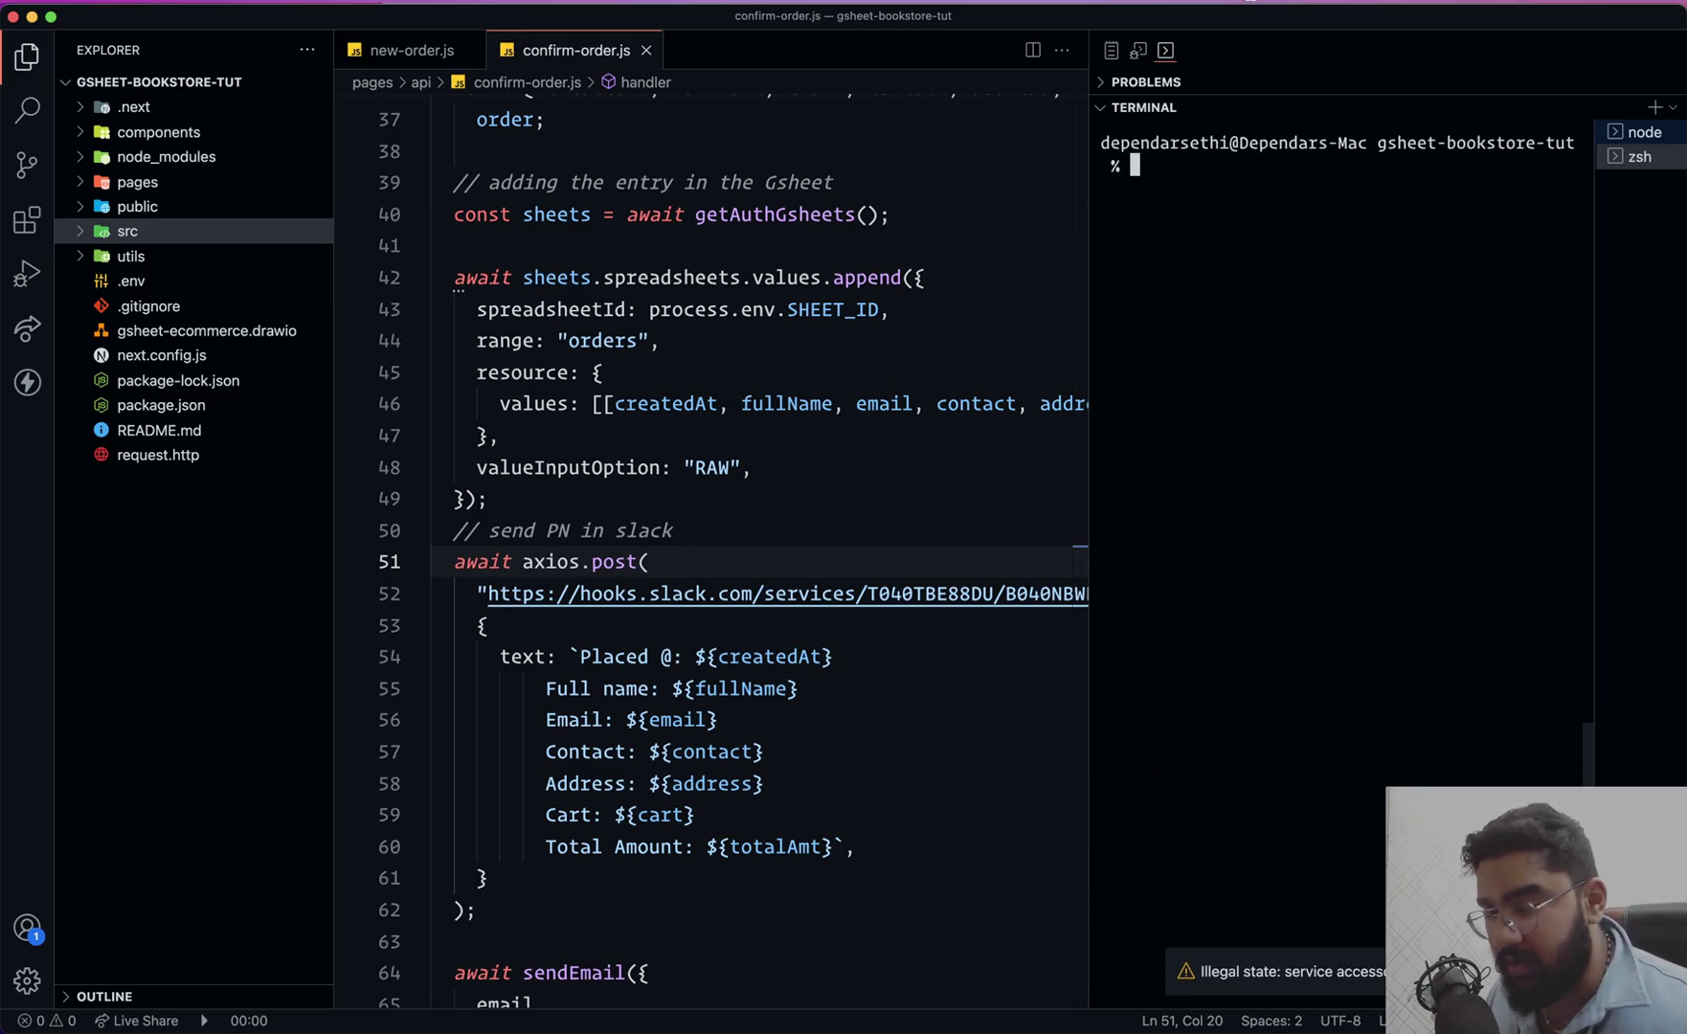
type("ver")
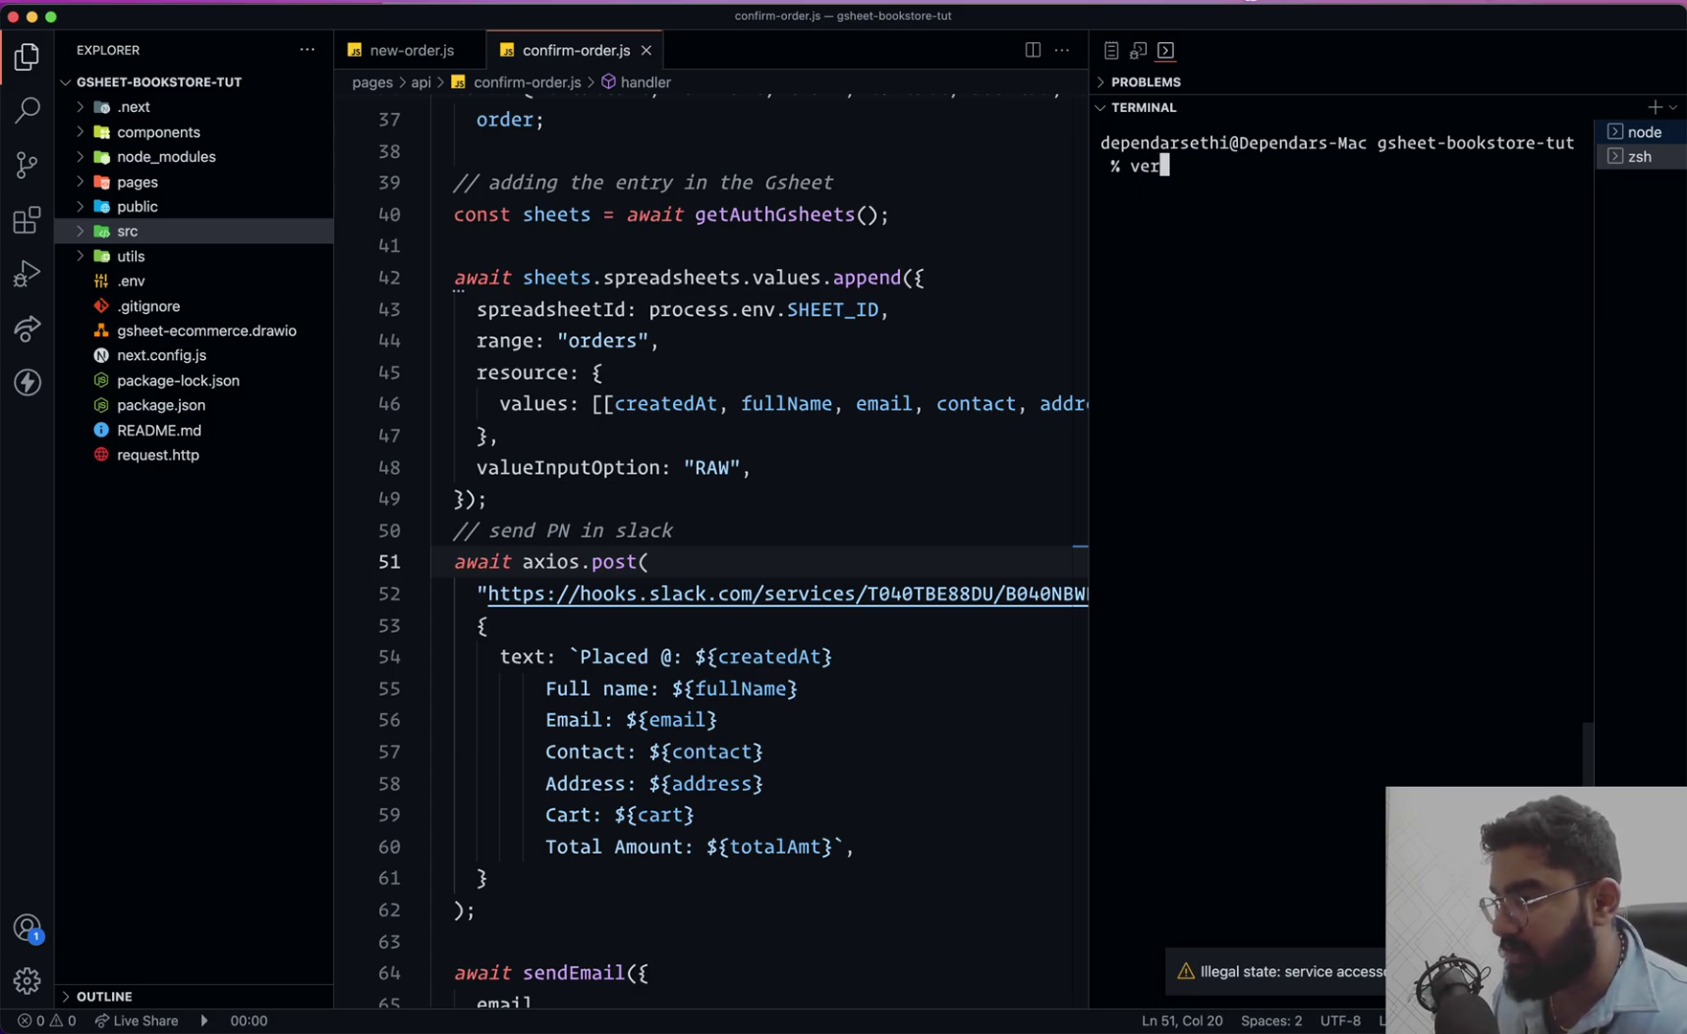
Run 'vercel login', choose Email, and submit the login email address.
key("Tab")
type("cel login")
key("Return")
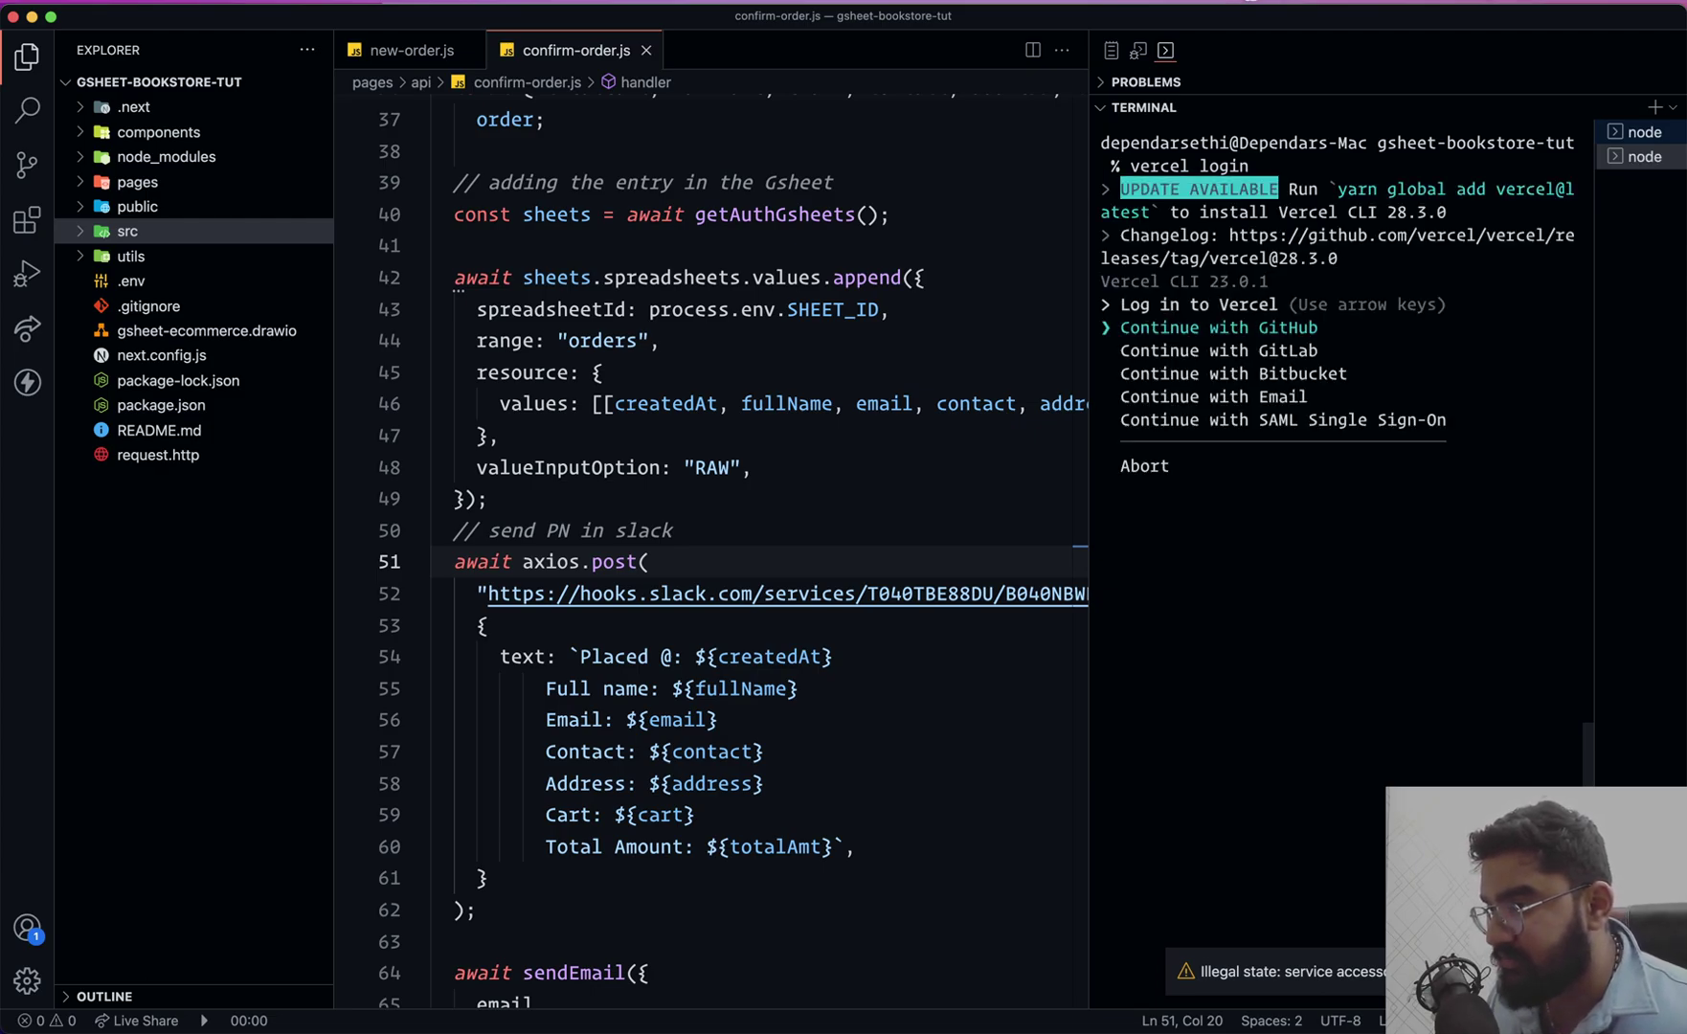
key("Down")
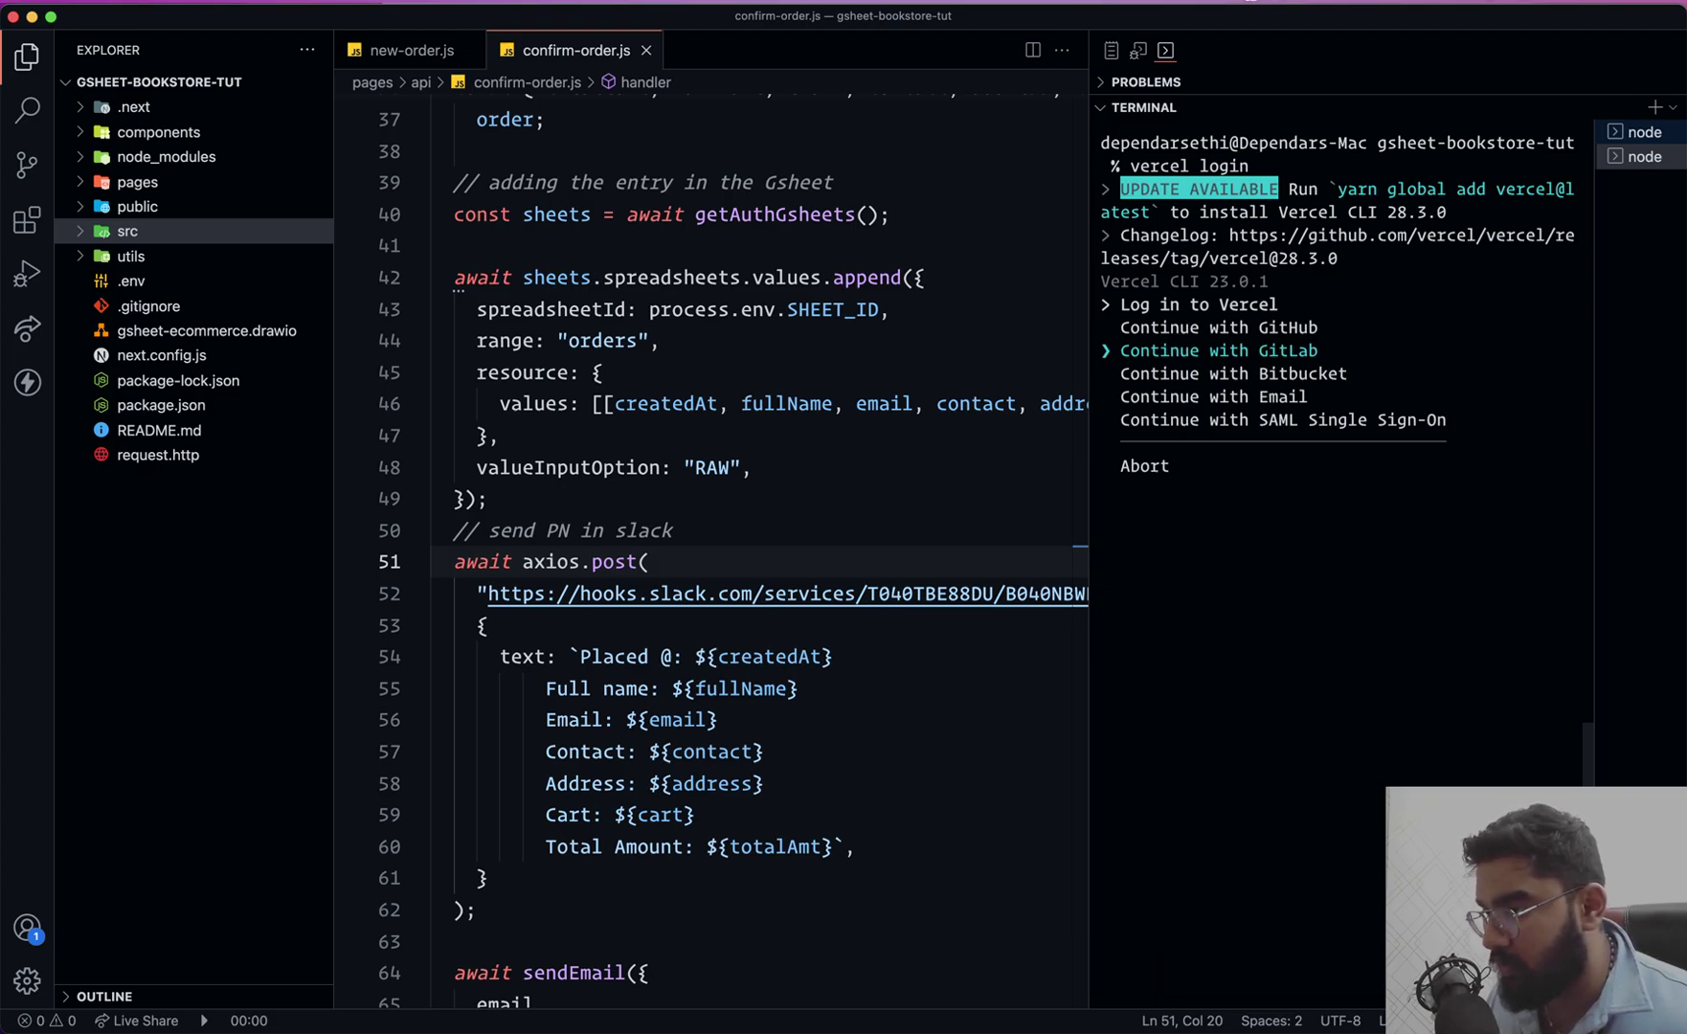
key("Down")
key("Down")
key("Return")
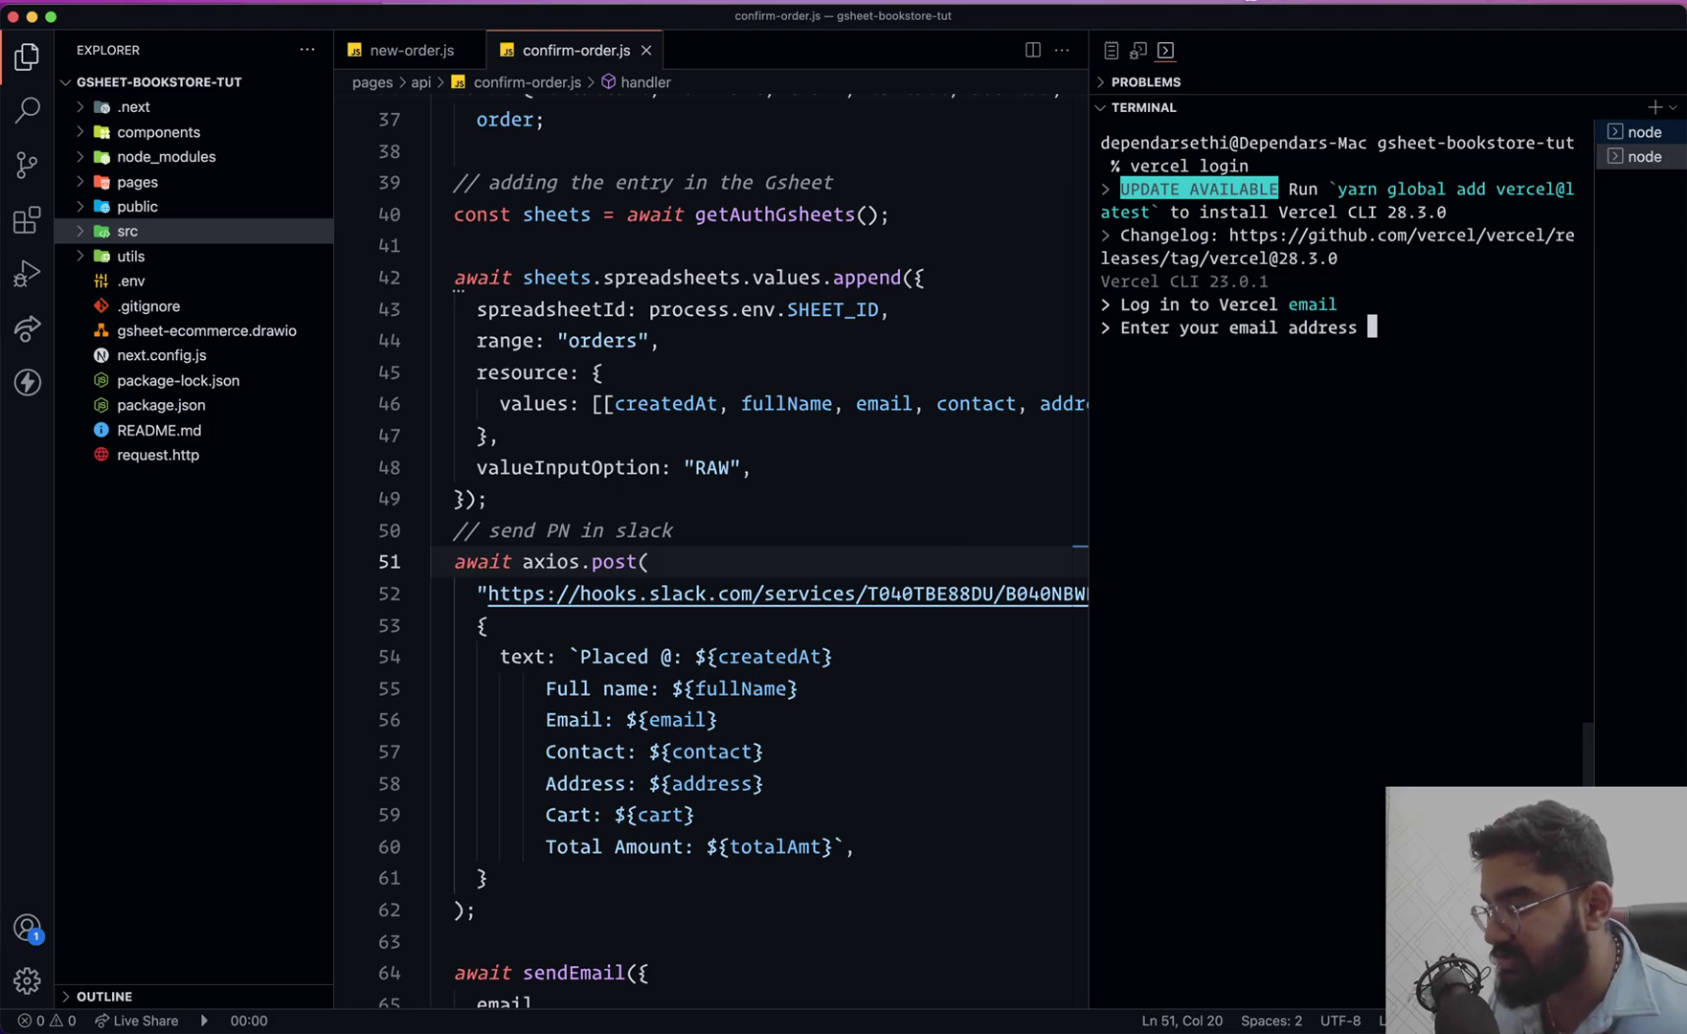
key("Return")
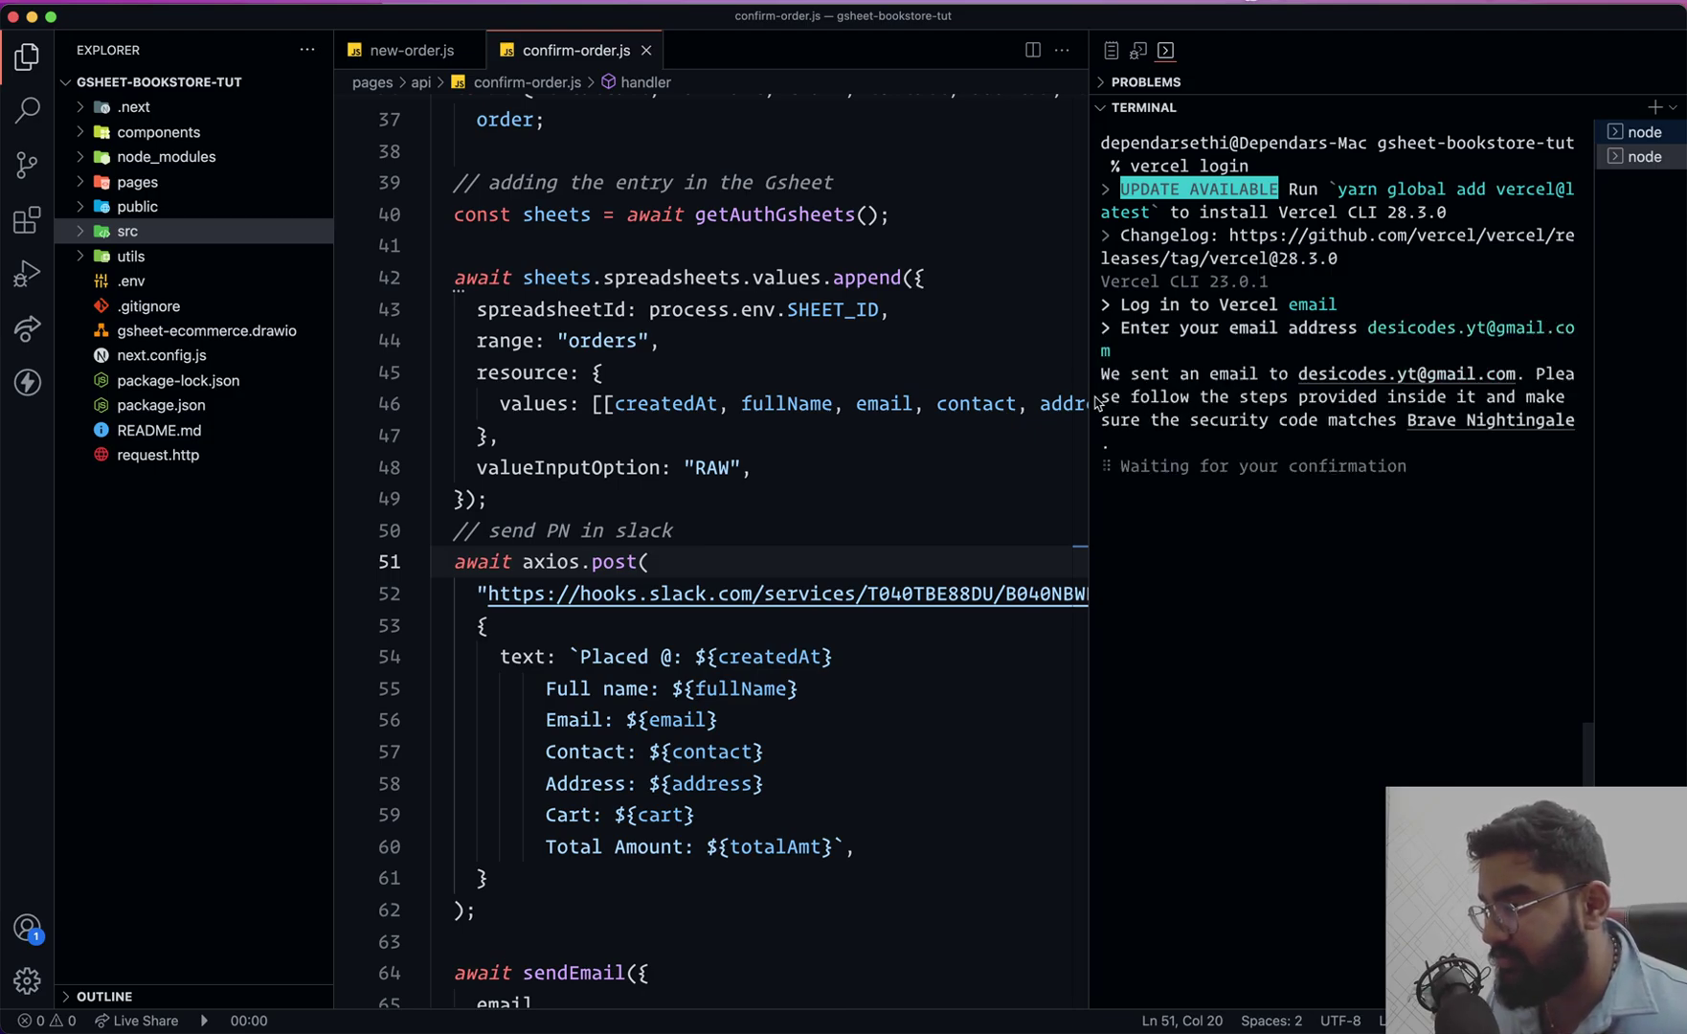
left_click_drag(1089, 396, 1008, 395)
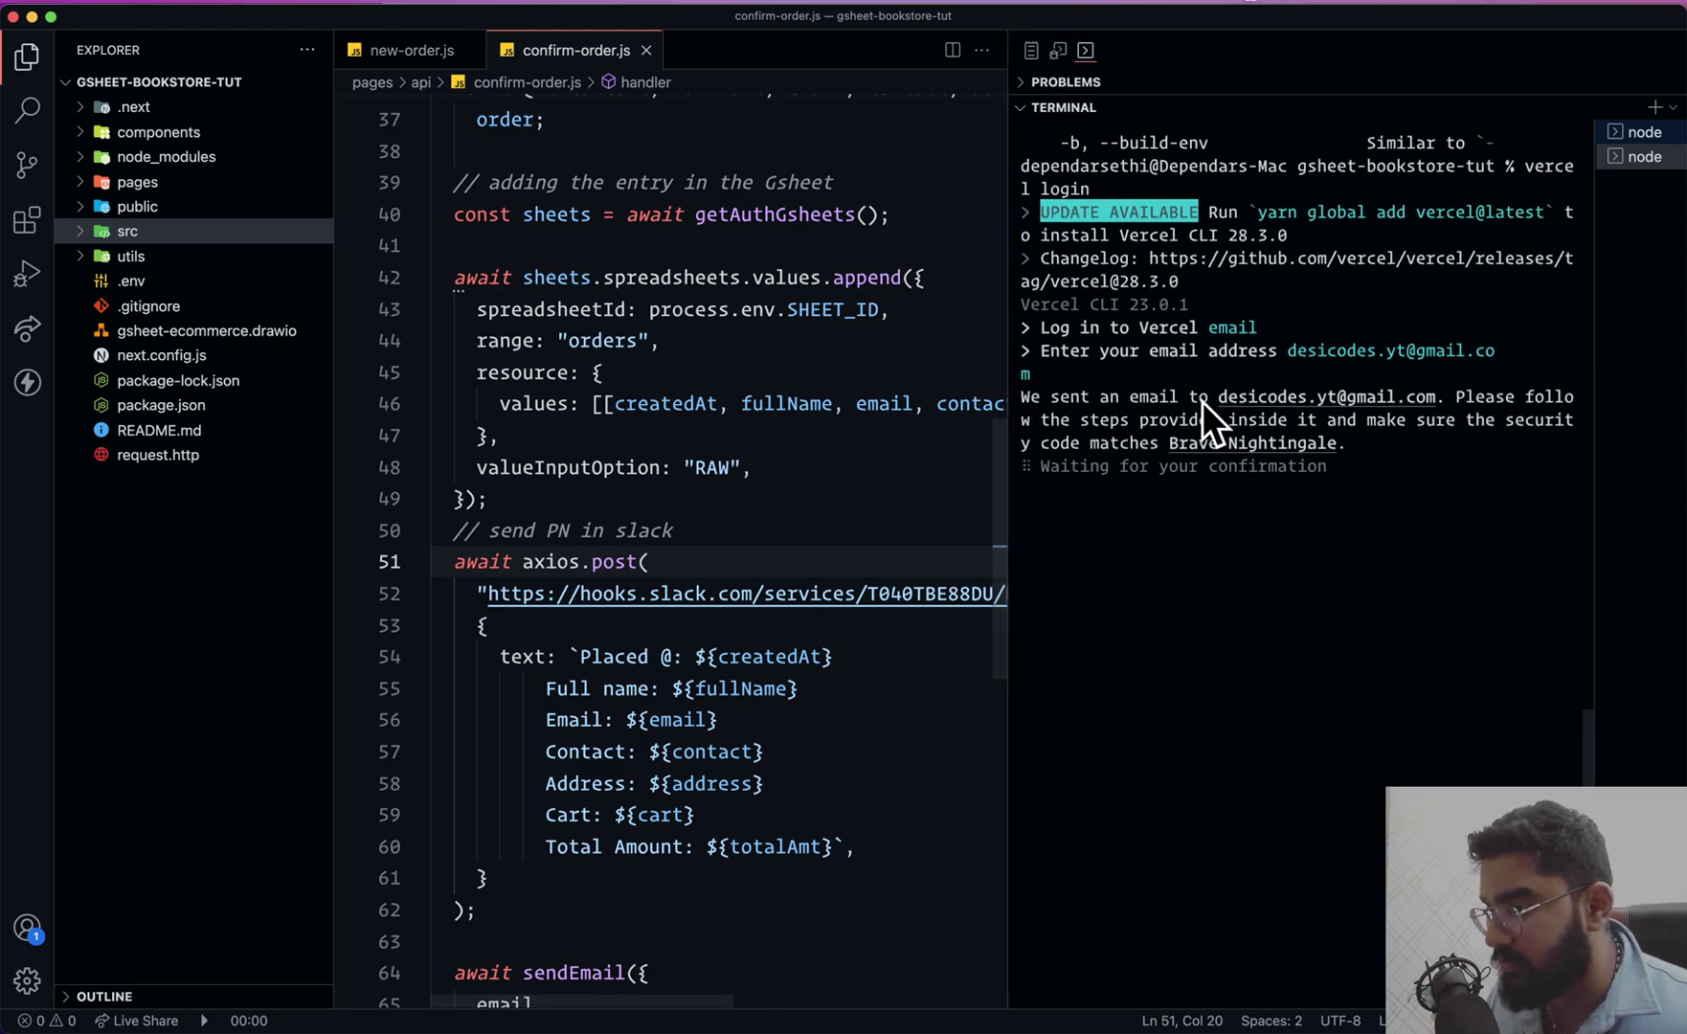
left_click(1641, 158)
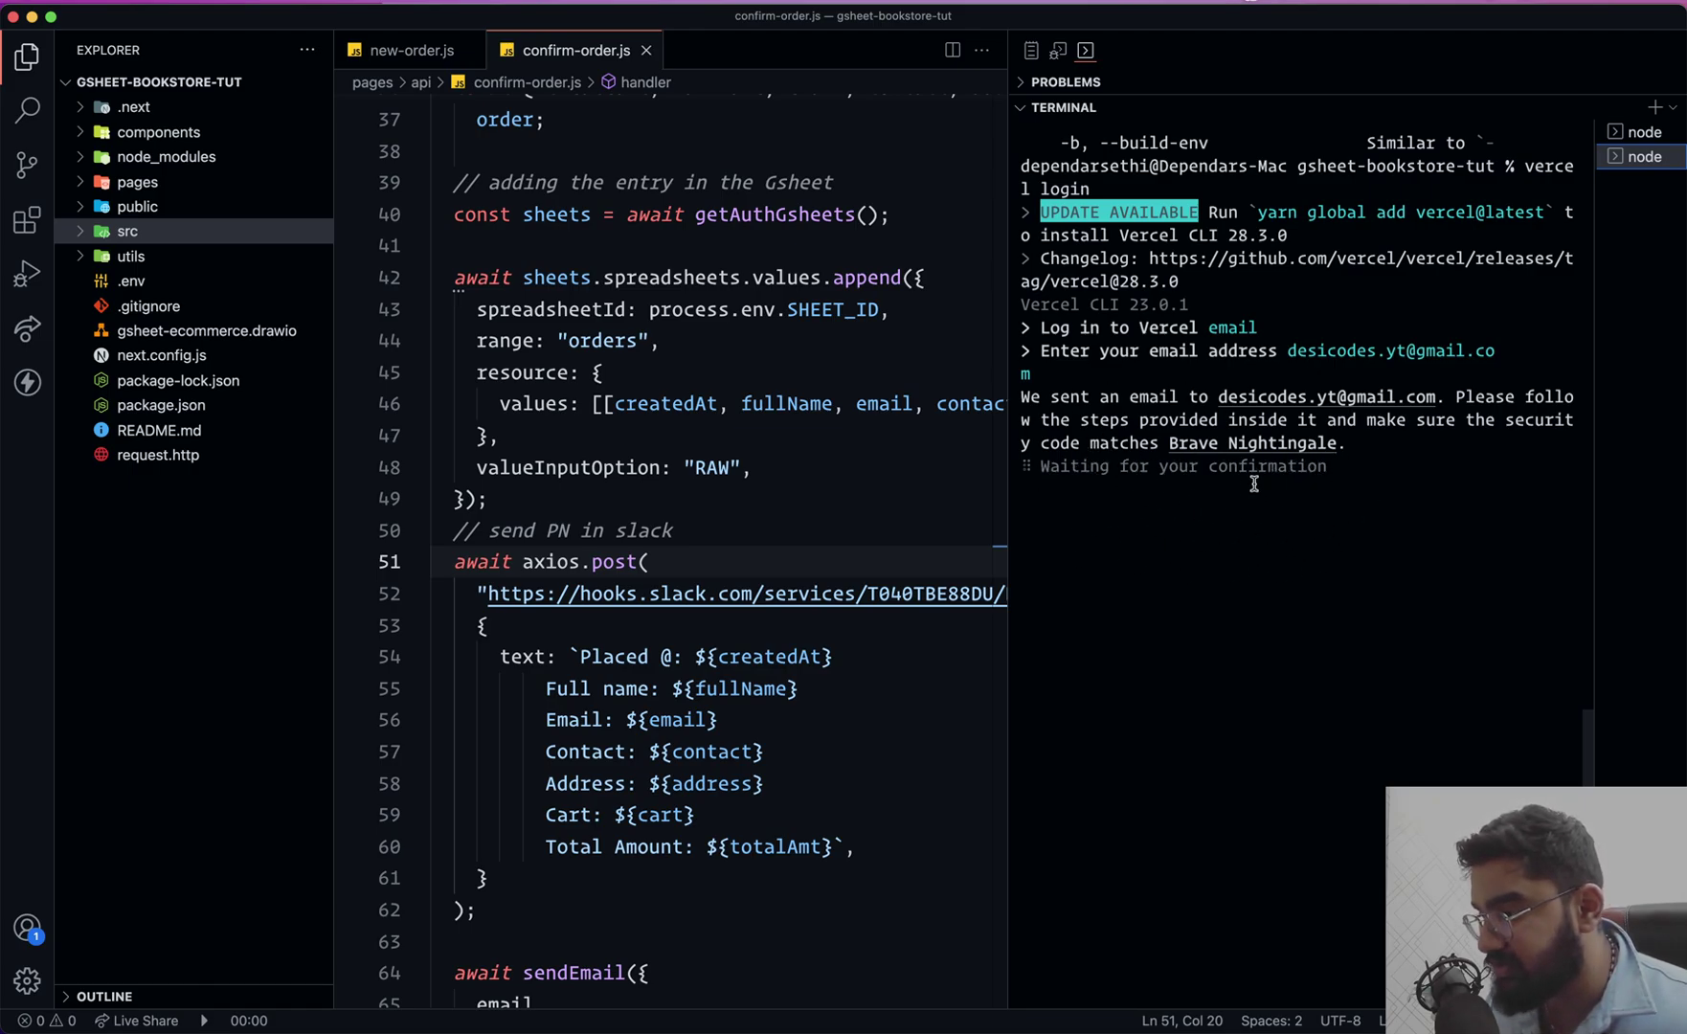
scroll(1110, 690, "down", 2)
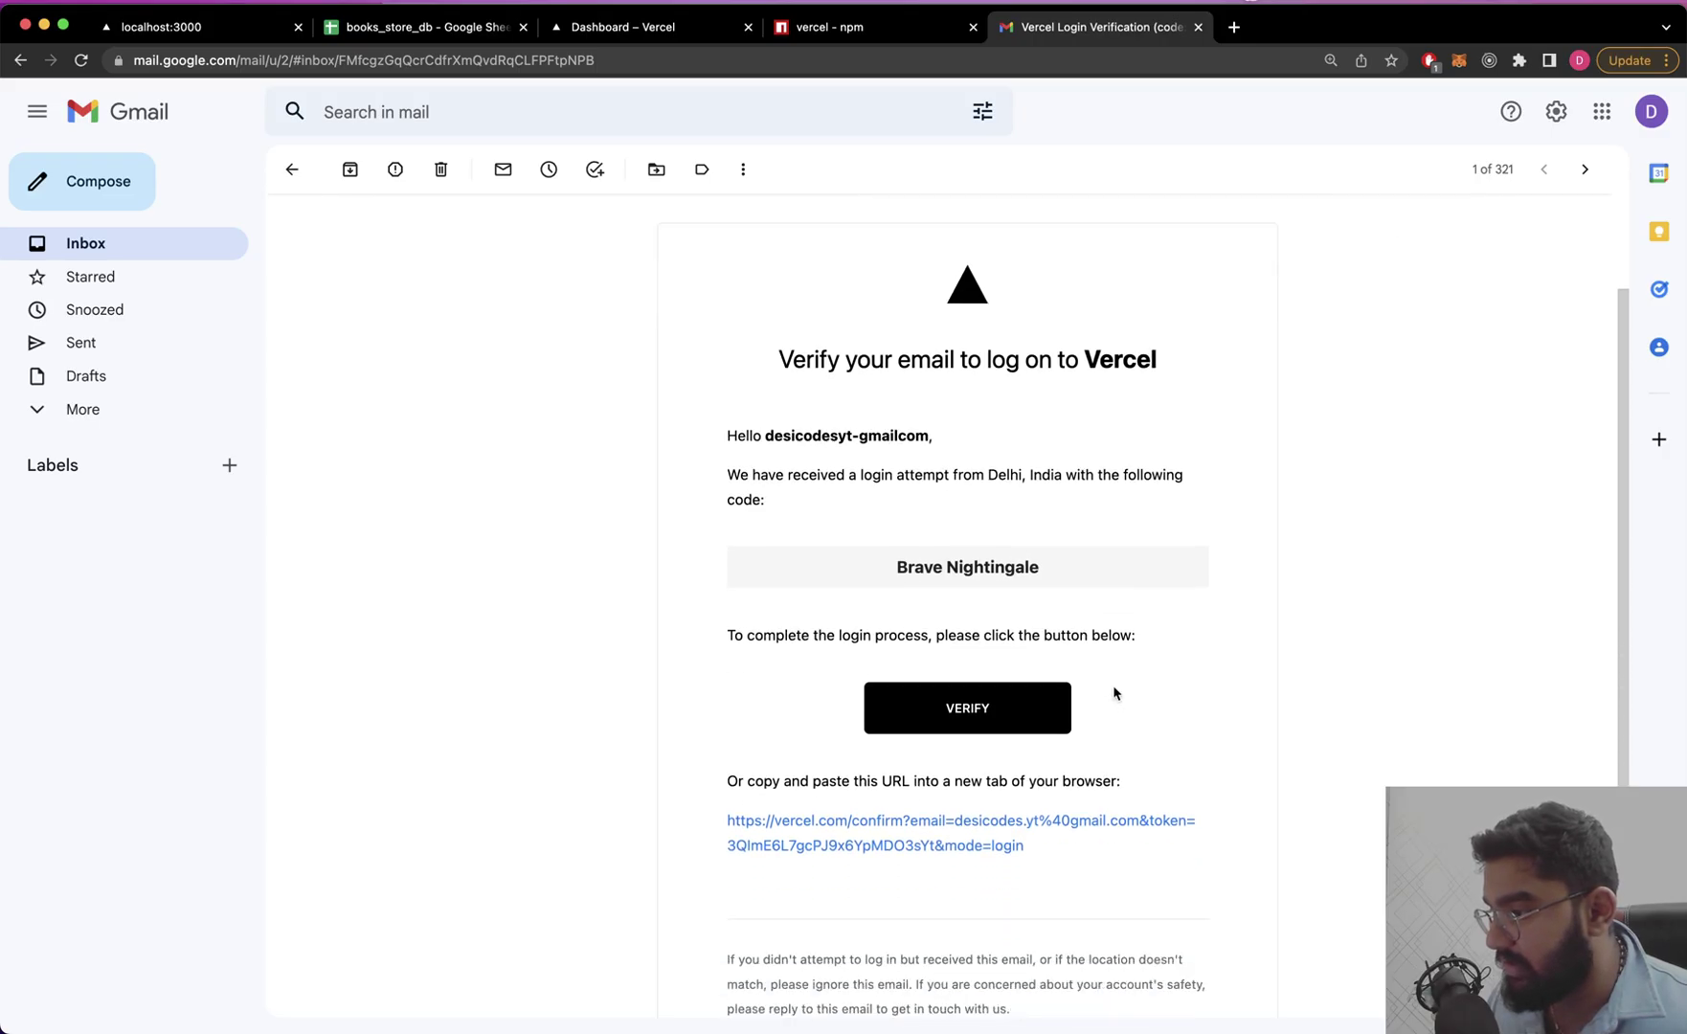
Verify the Vercel login from the Gmail email, then return to the VS Code terminal.
left_click(928, 733)
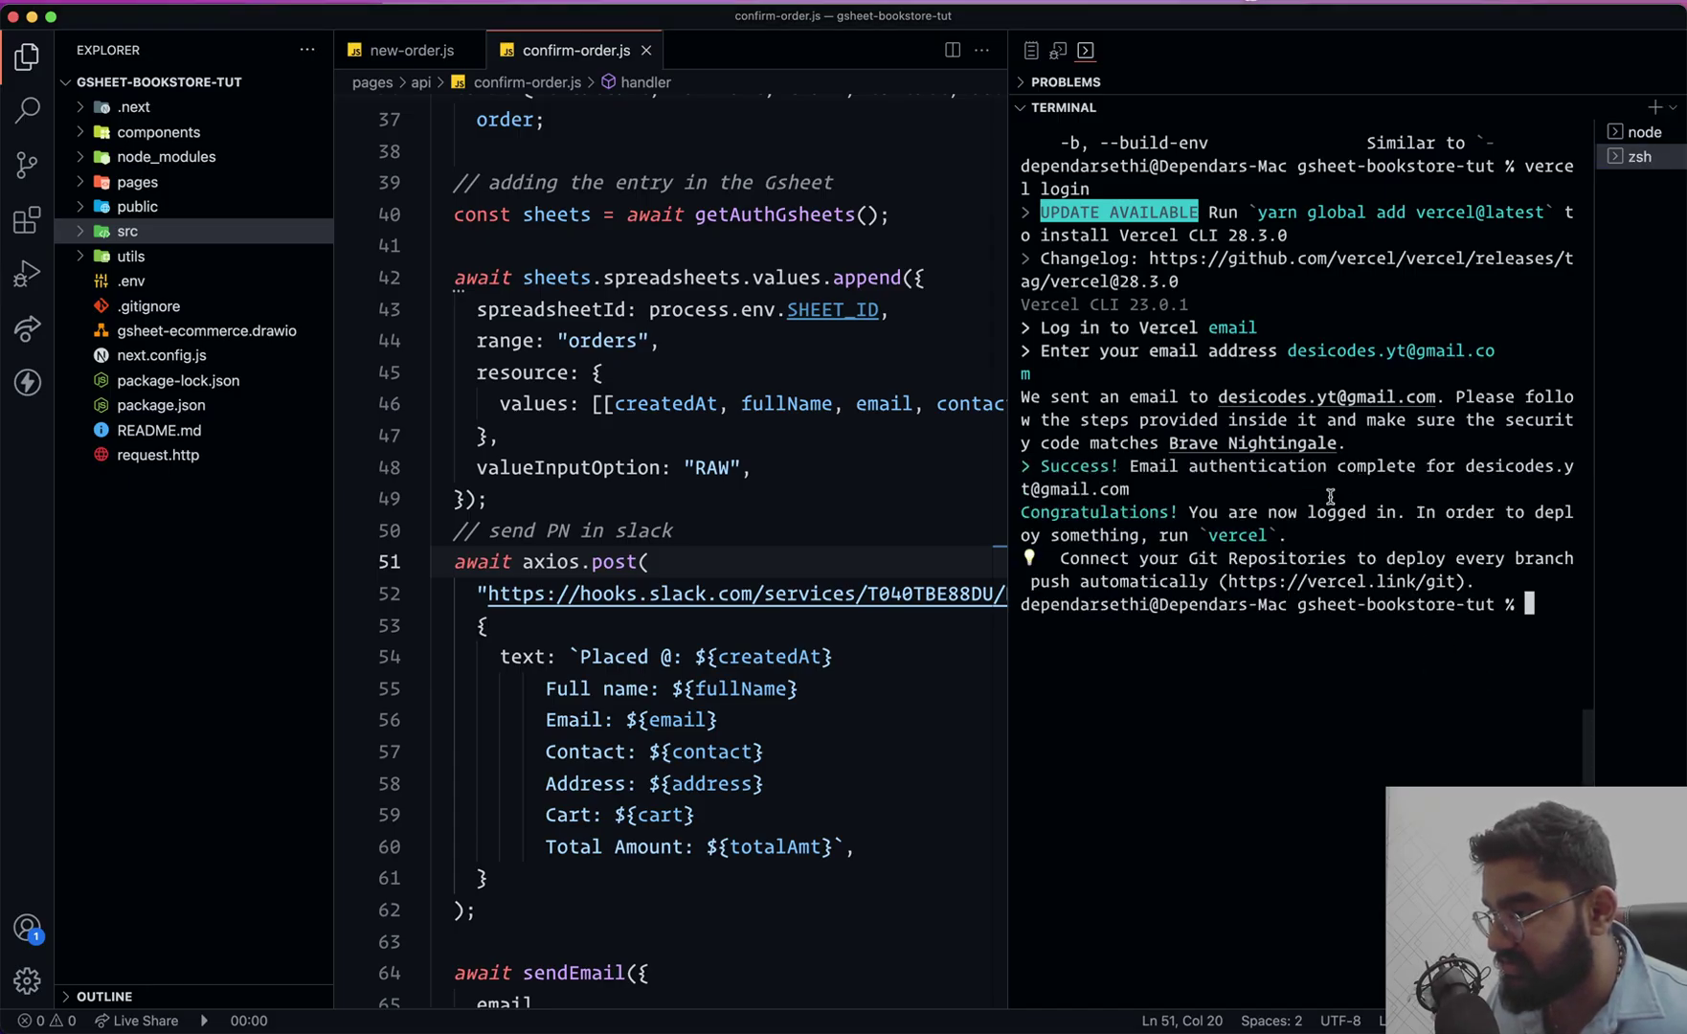
key("super+Tab")
key("super+Tab")
key("super+Tab")
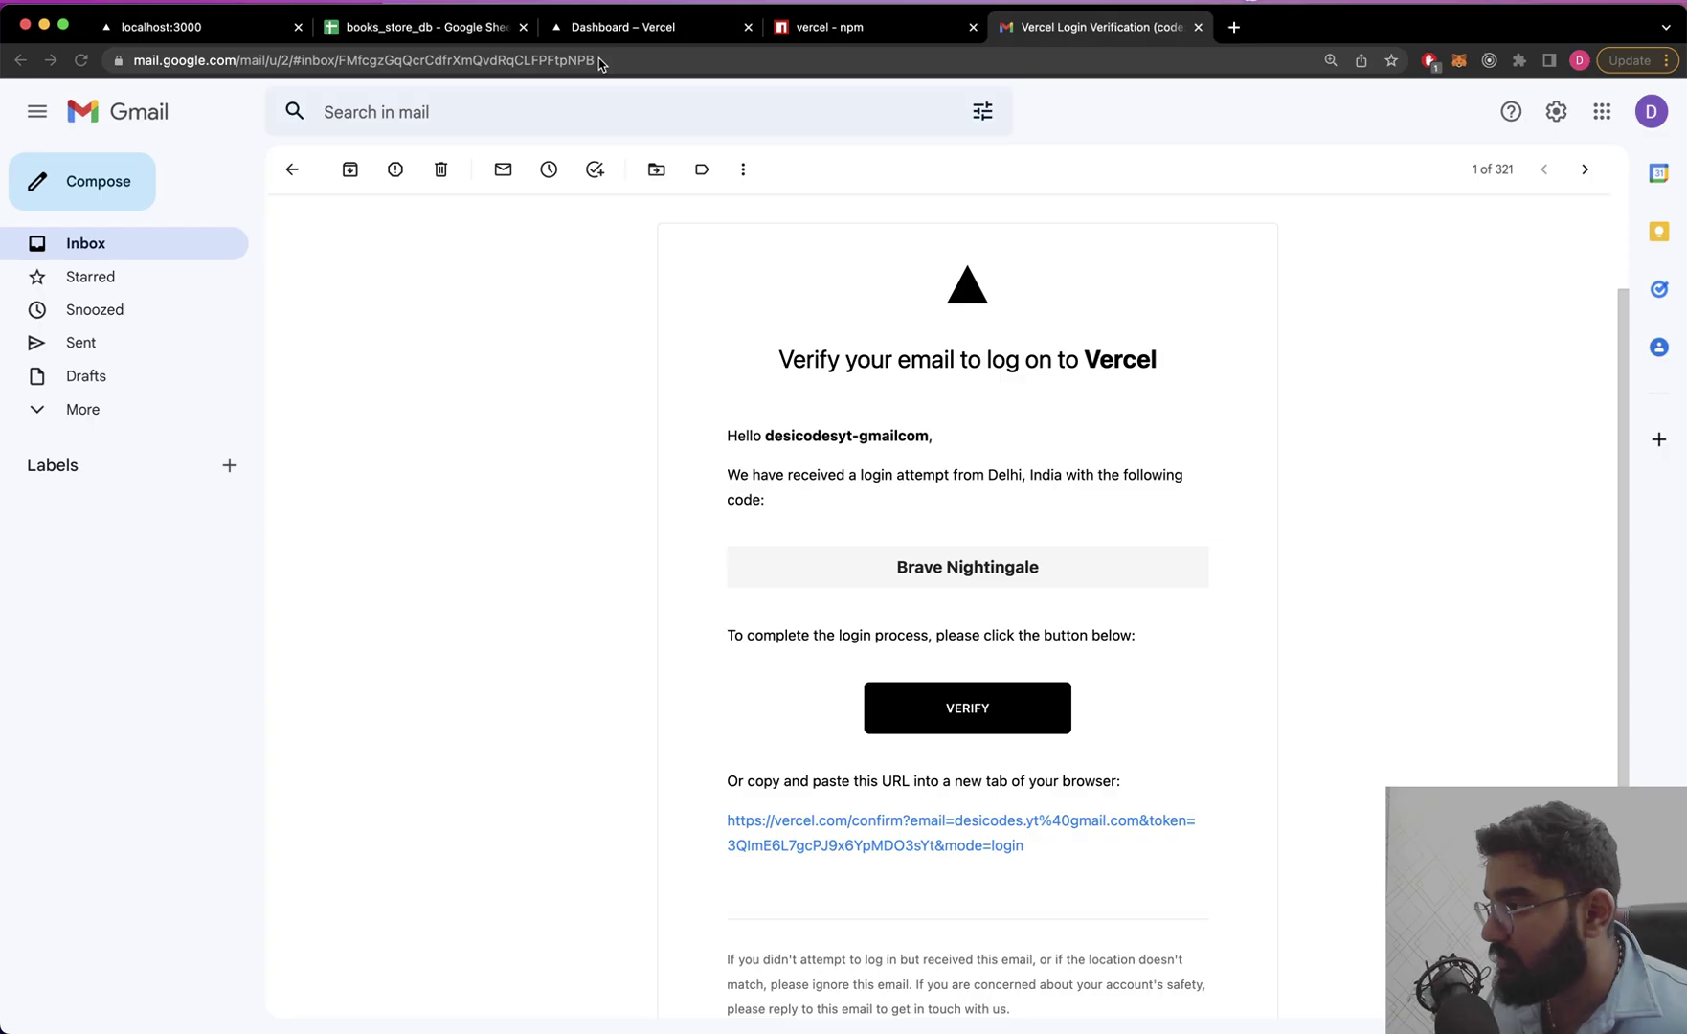
key("super+Tab")
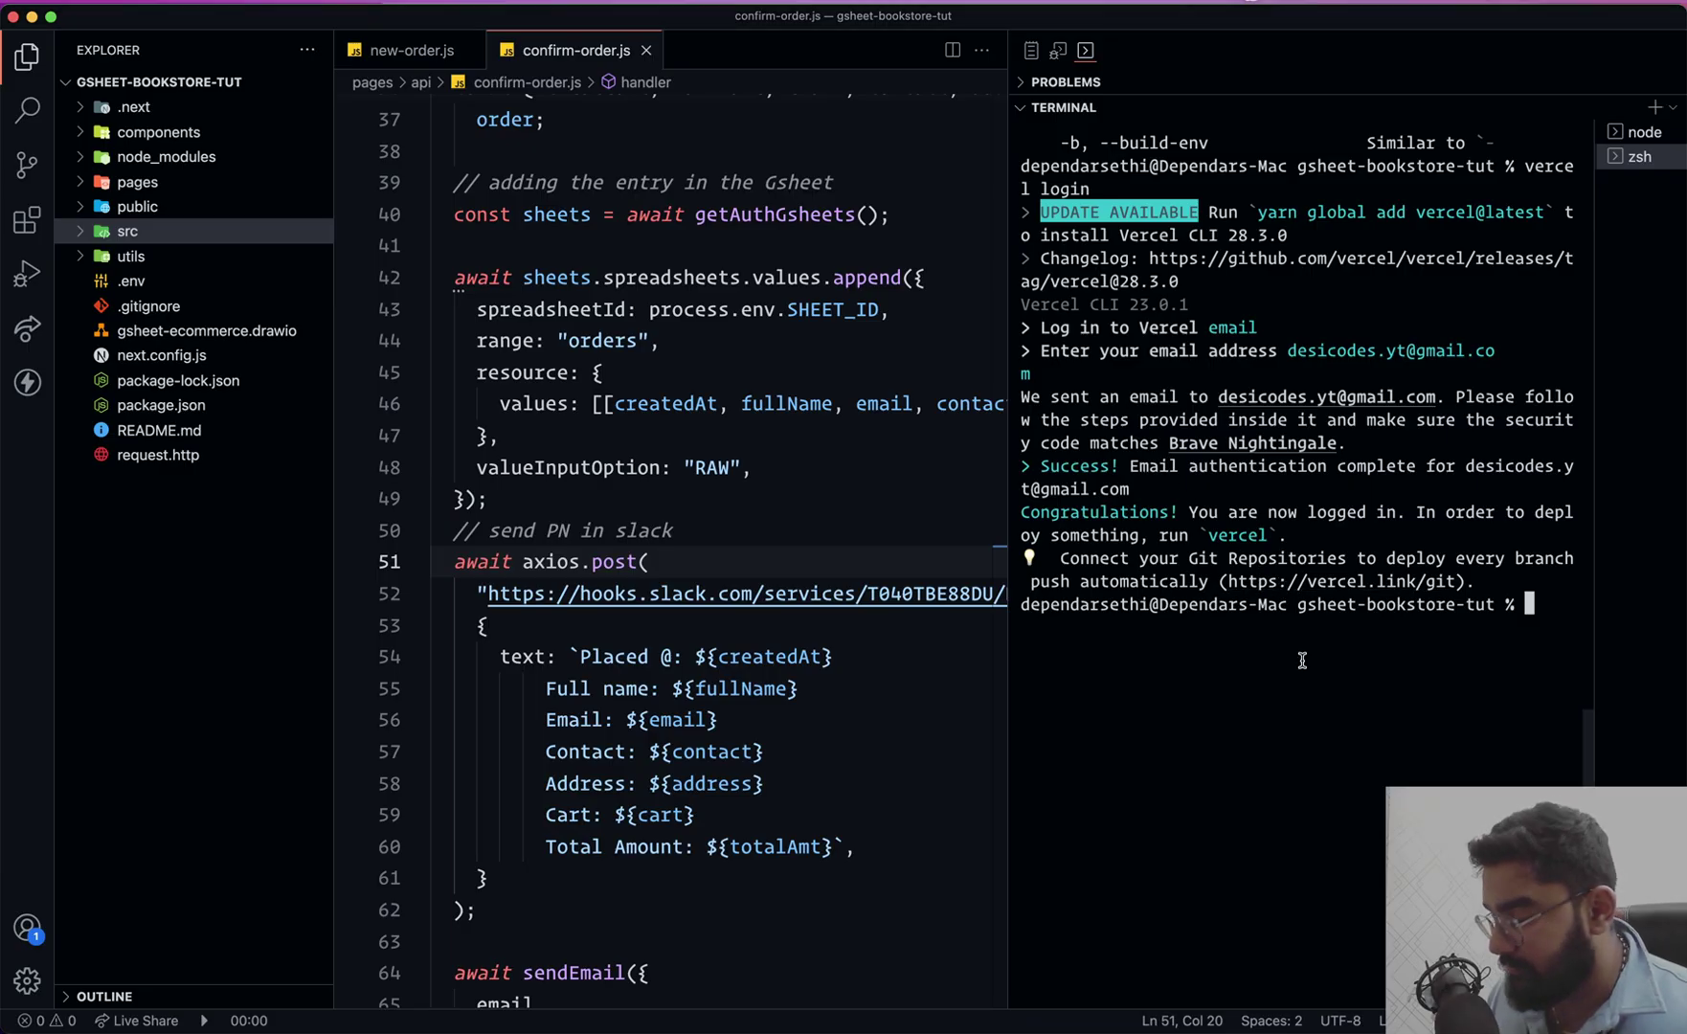
type("vercel")
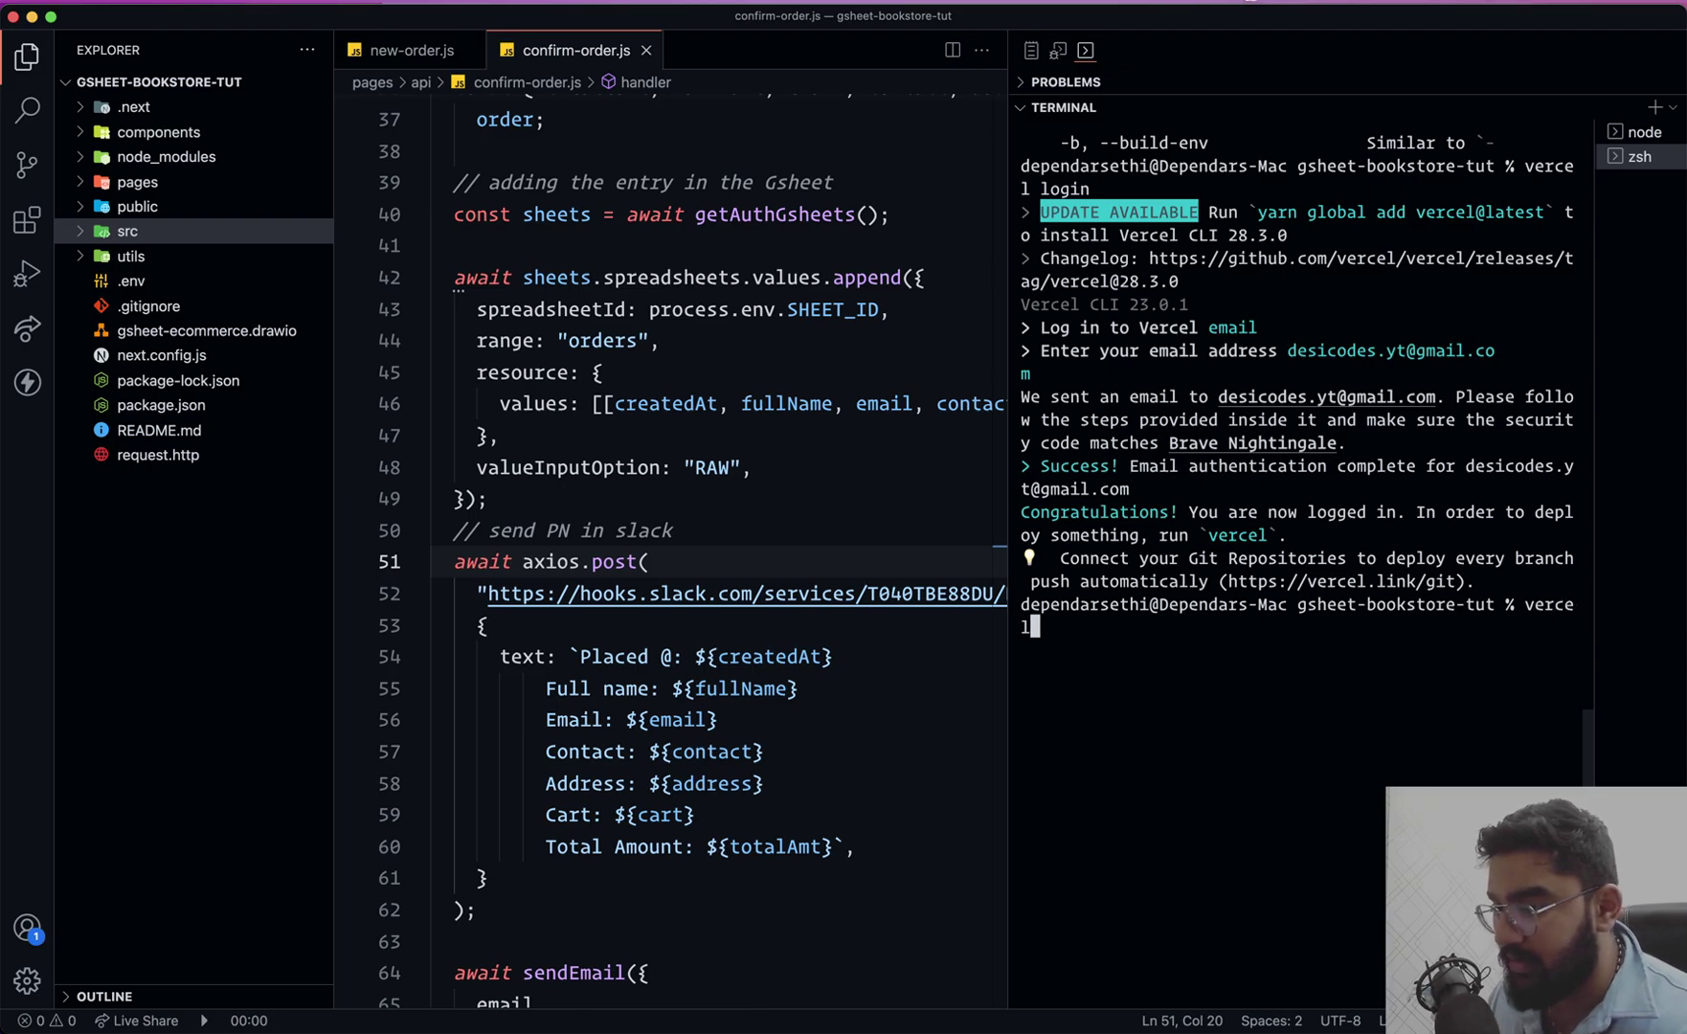
Run 'vercel' as a new unlinked project: personal scope, default name, ./ directory, auto-detected settings.
key("Return")
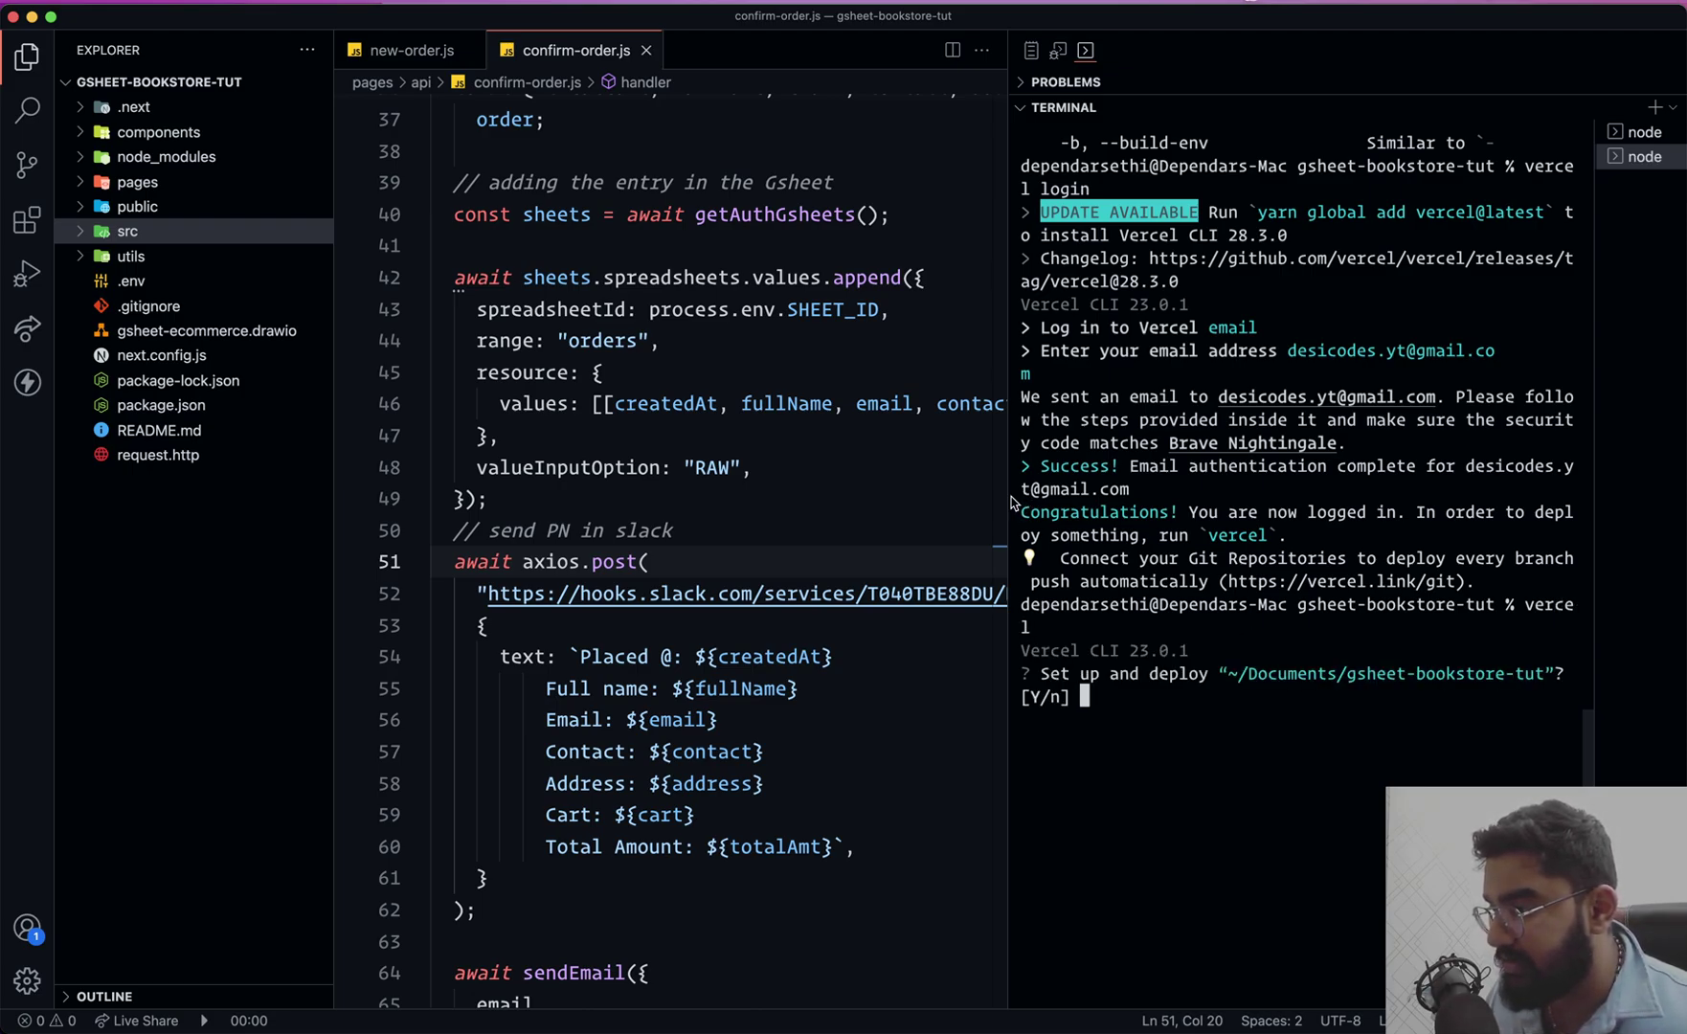
left_click_drag(1012, 503, 913, 503)
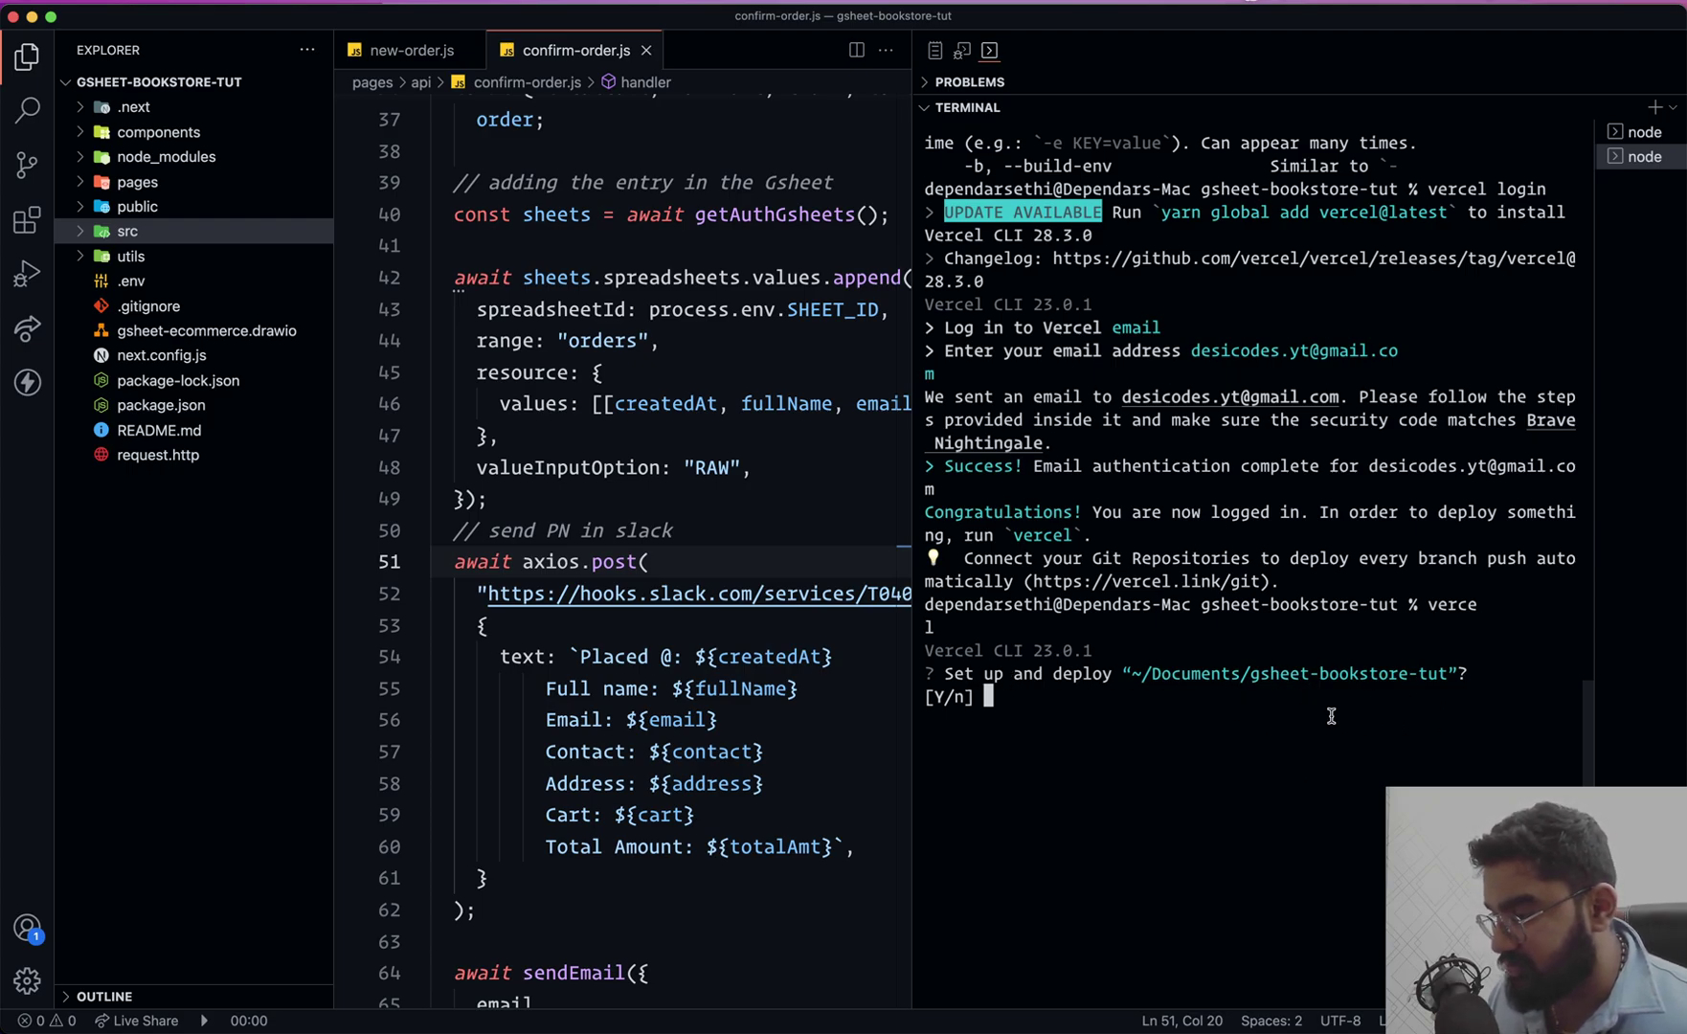
type("y")
key("Return")
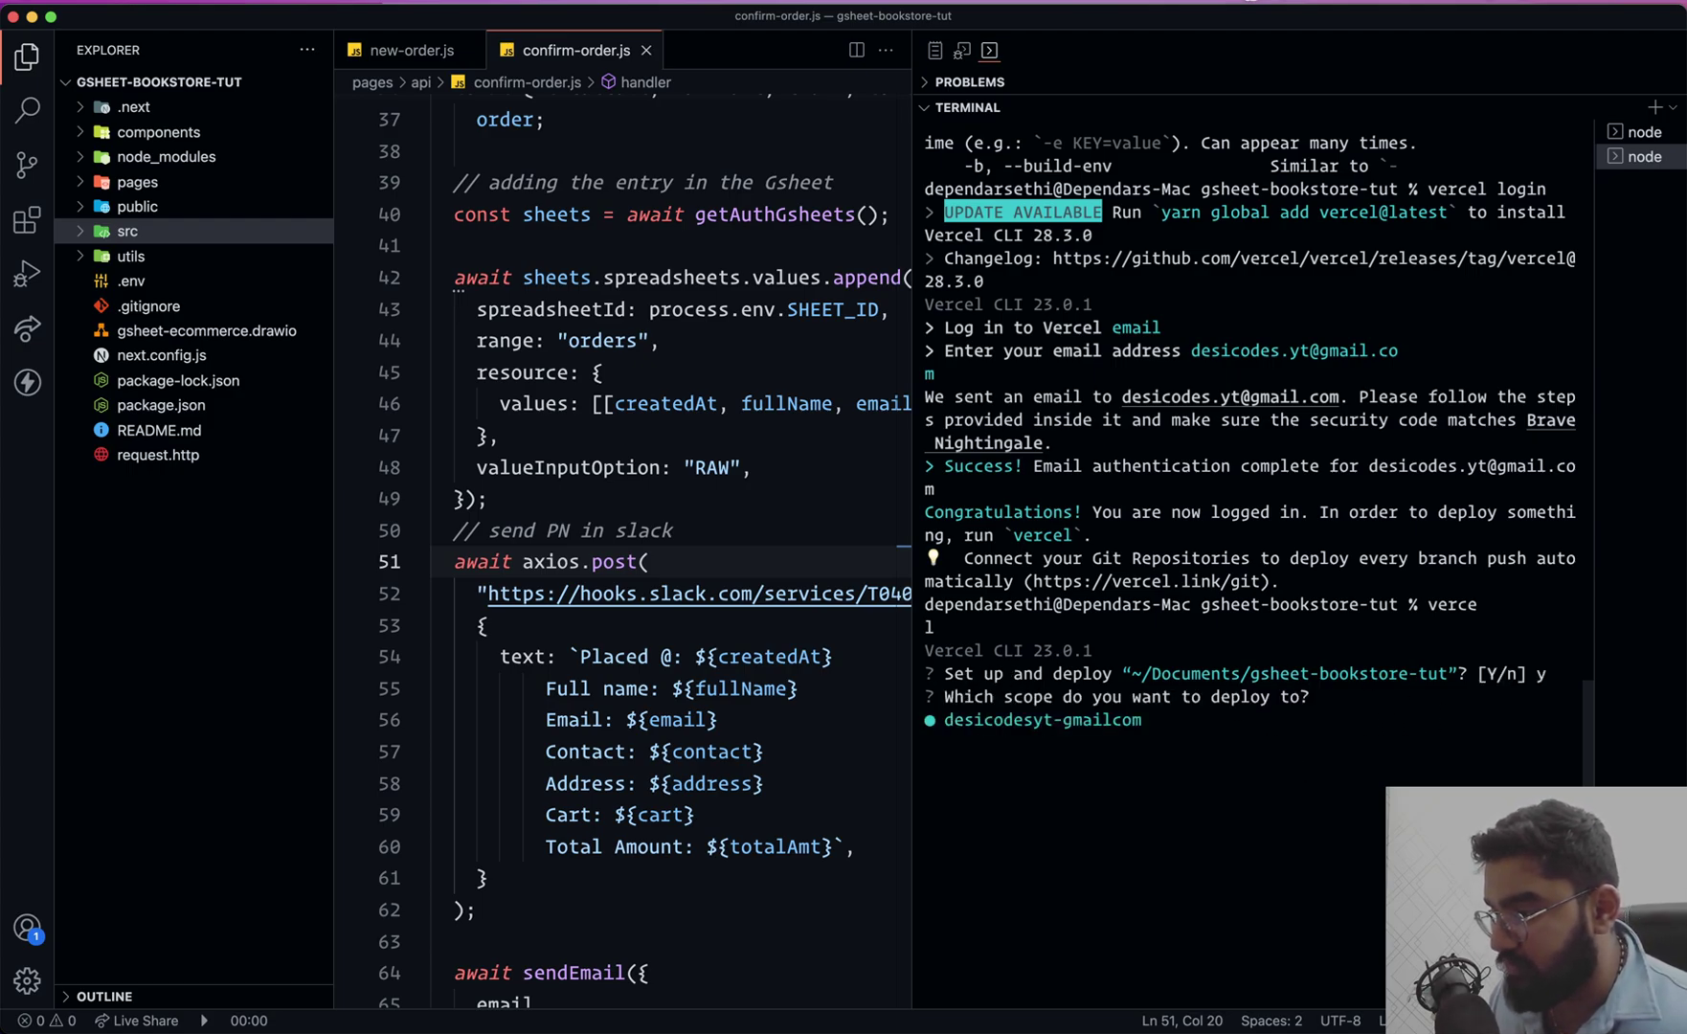
key("Return")
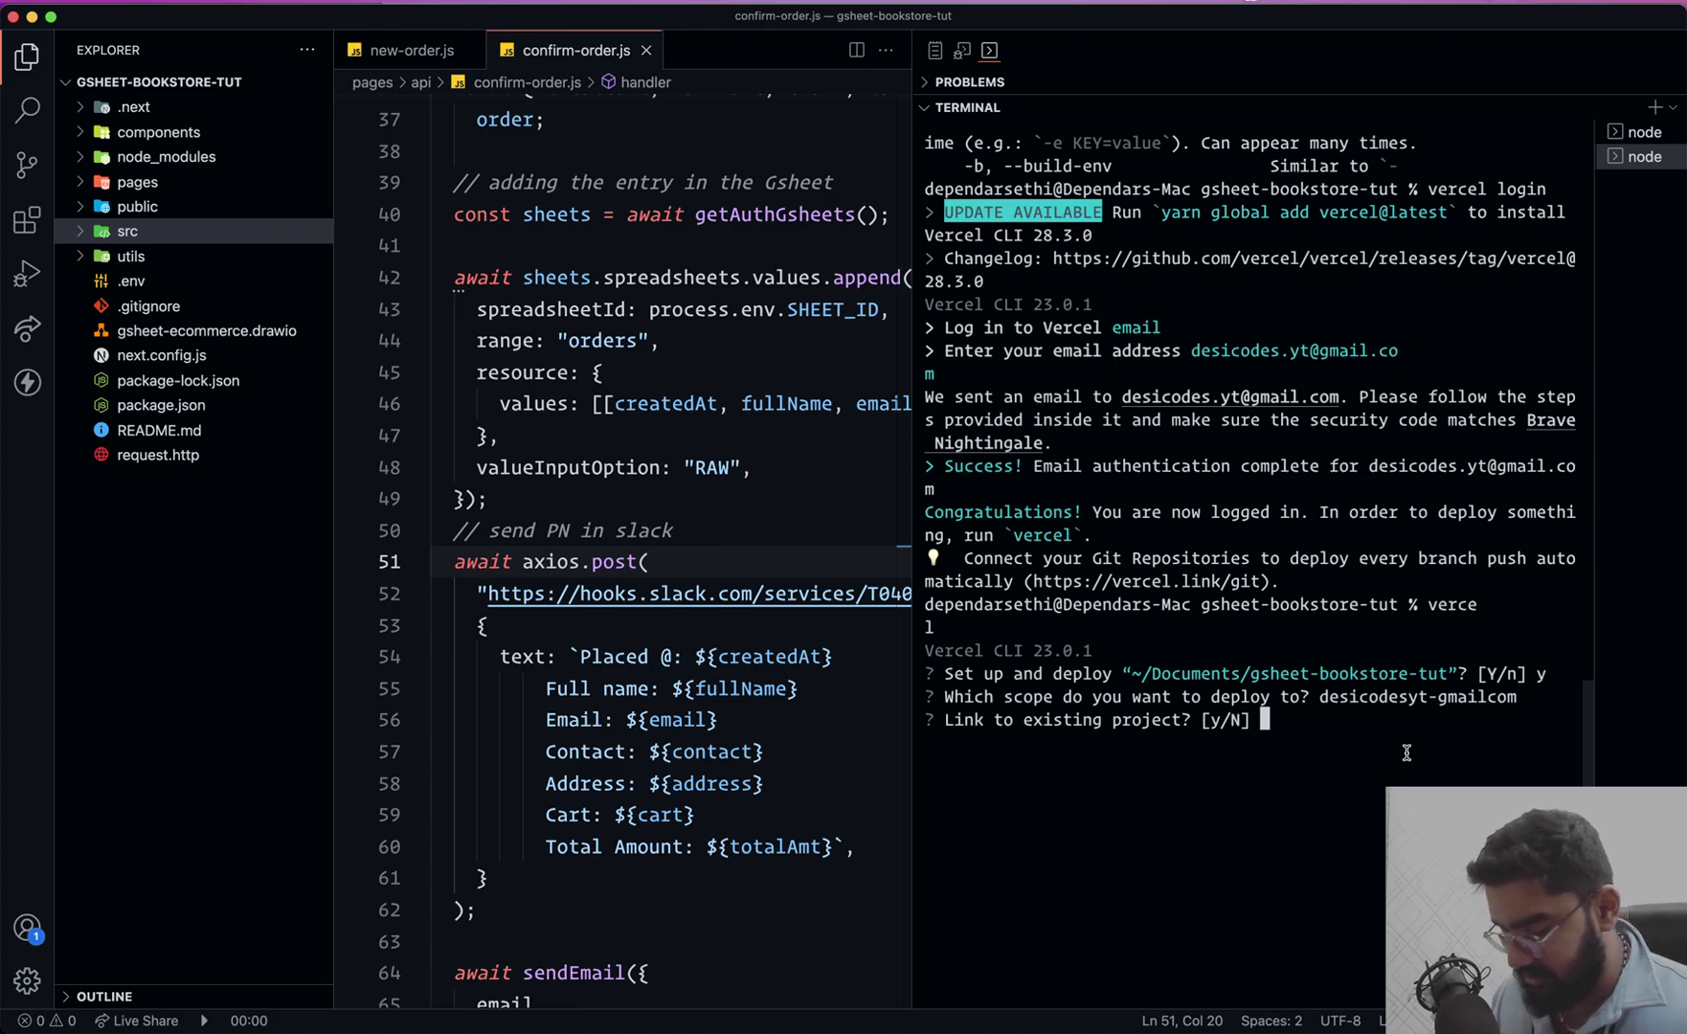
type("n")
key("Return")
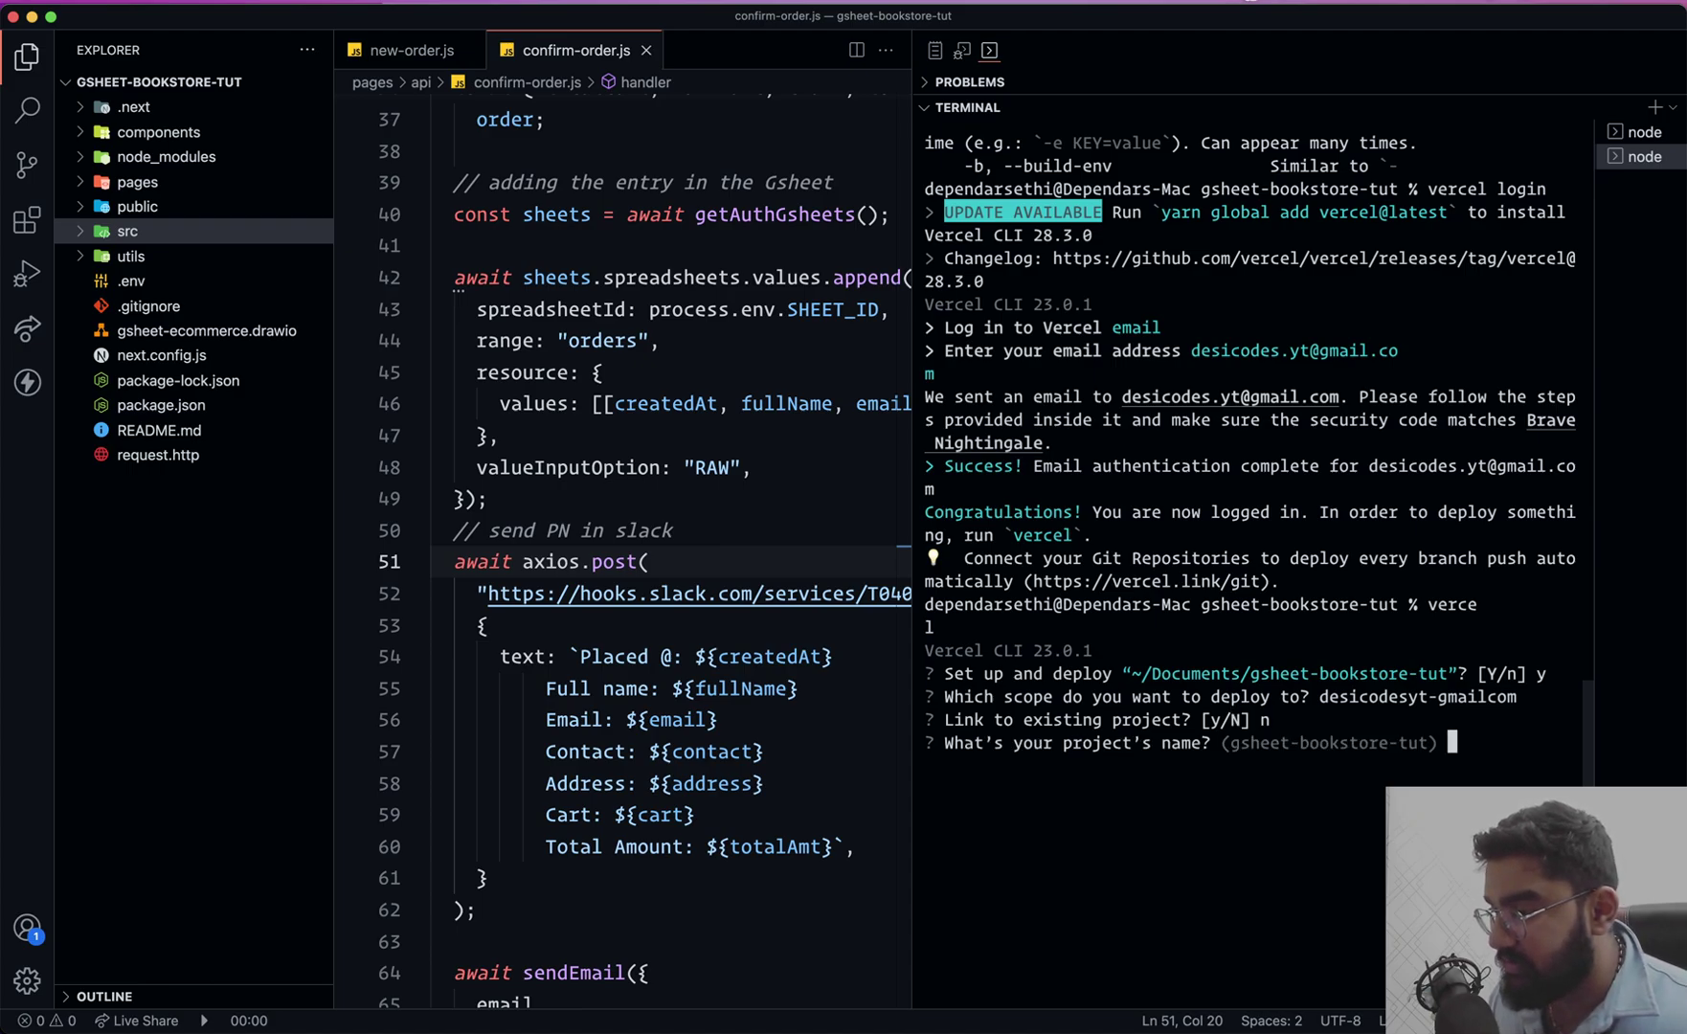
key("Return")
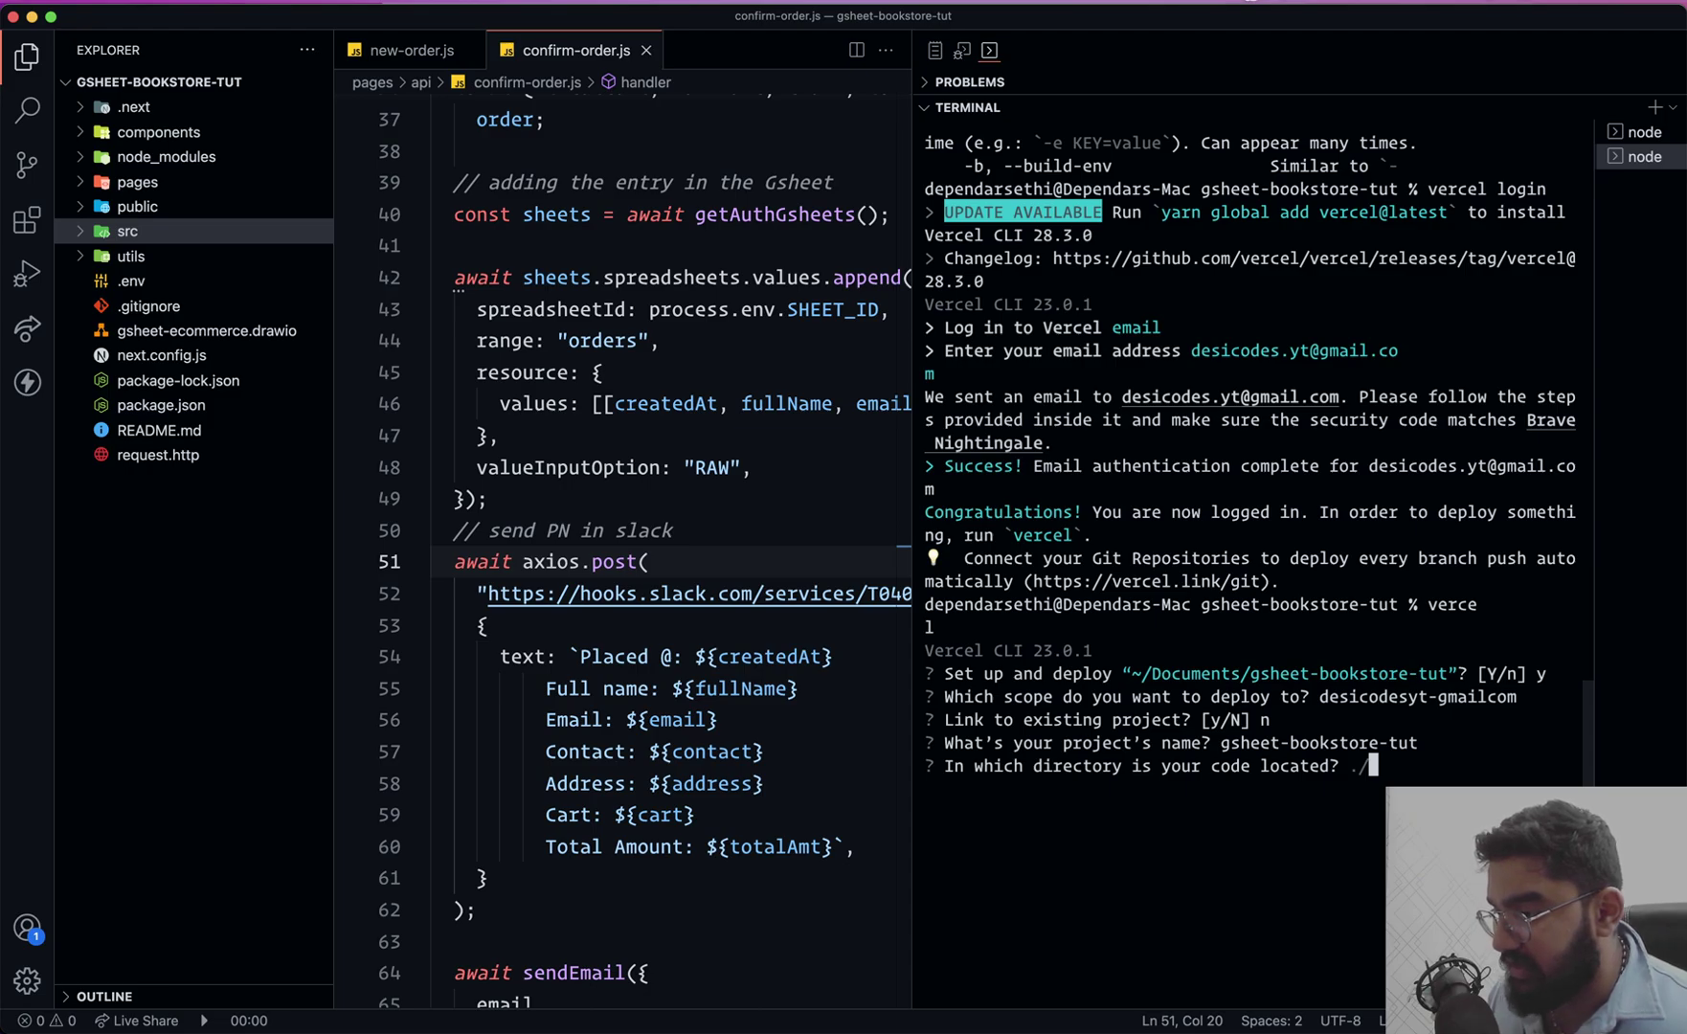
key("Return")
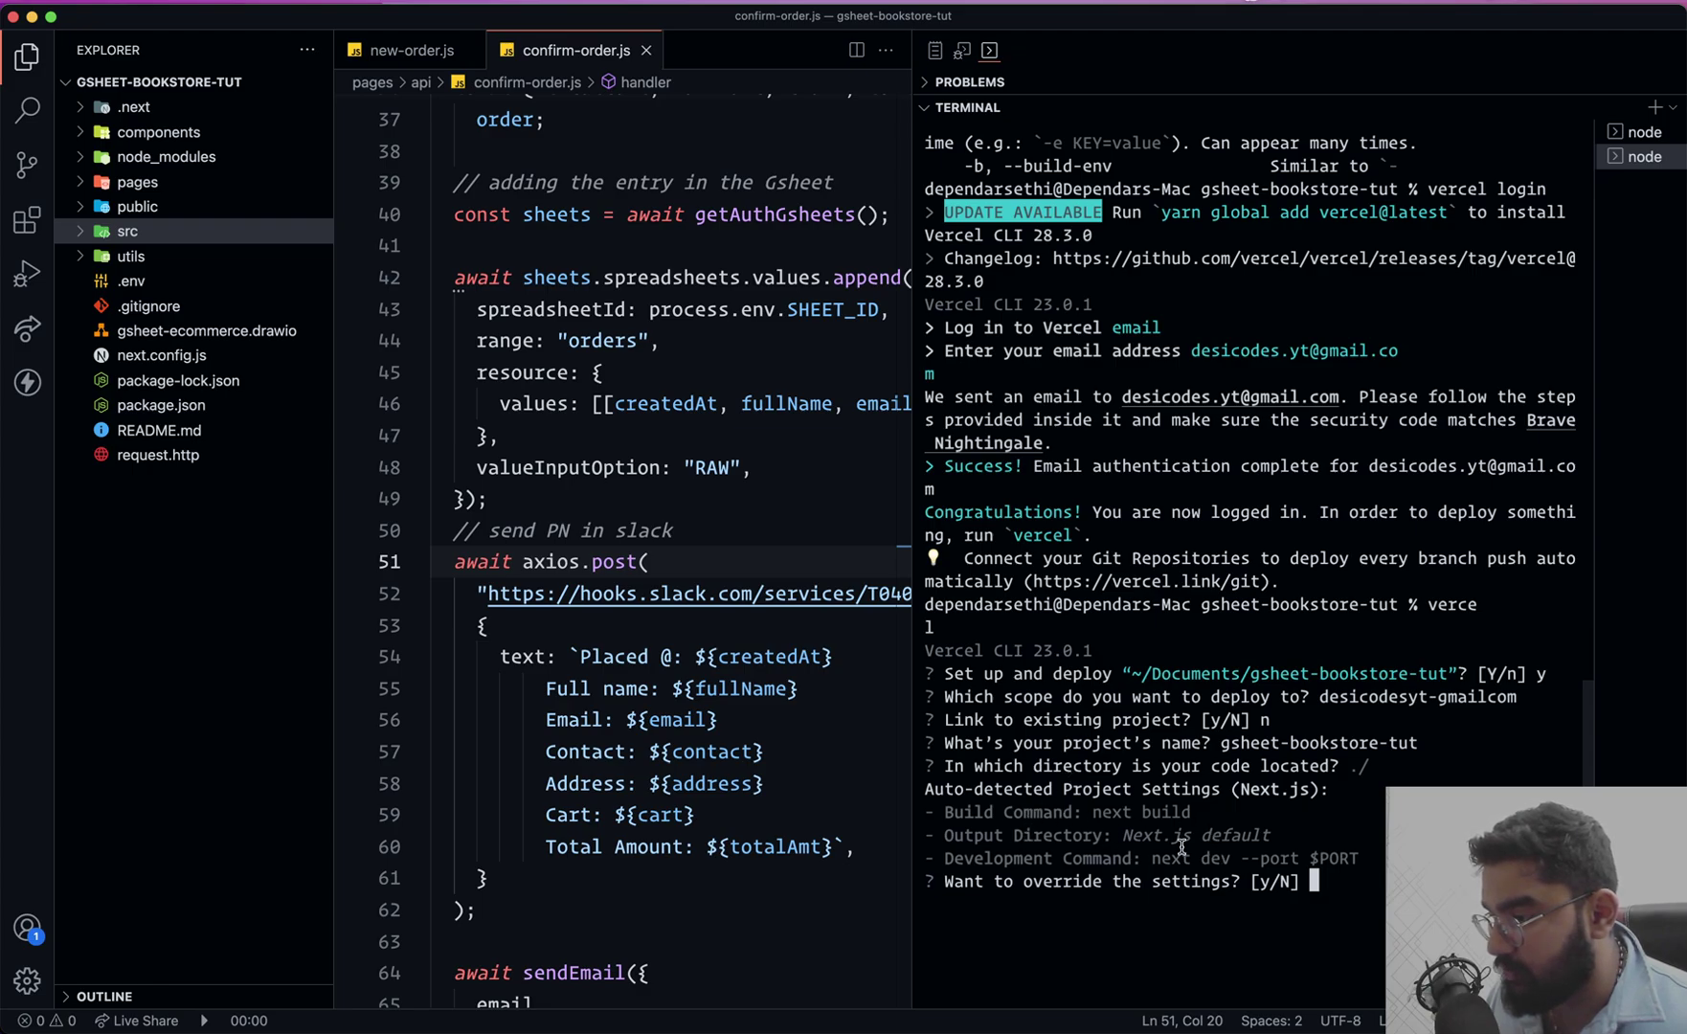
left_click_drag(1131, 838, 1261, 839)
left_click(1372, 880)
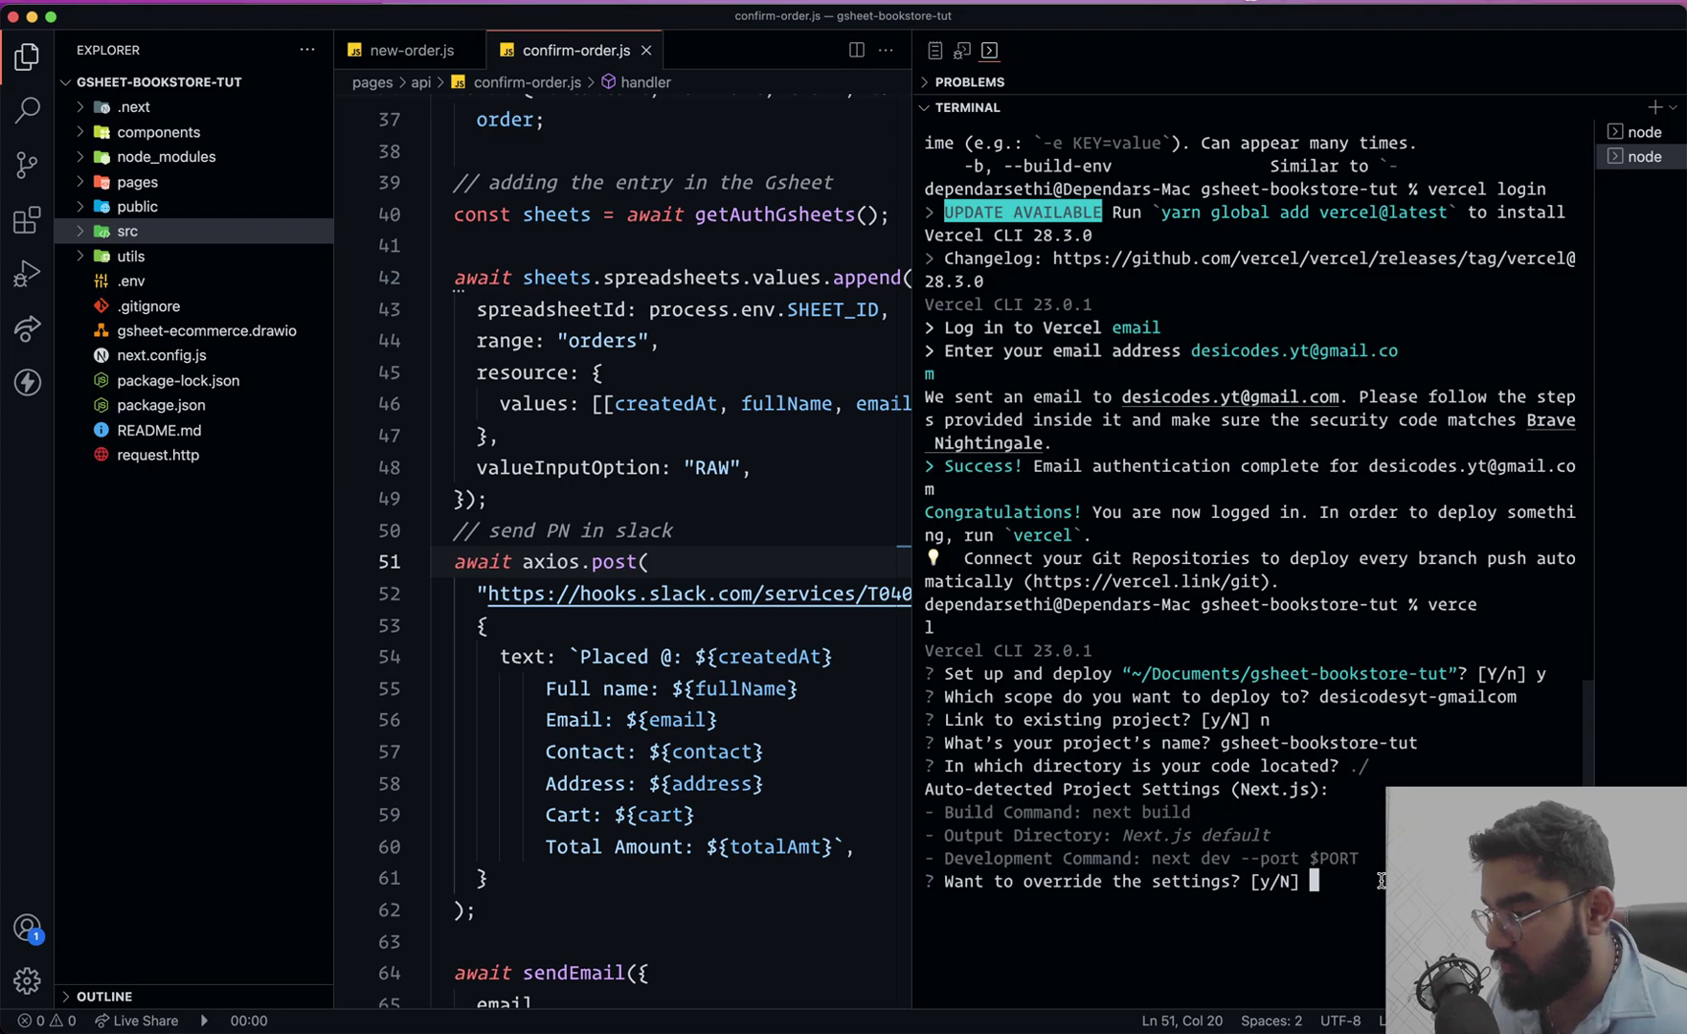
type("n")
key("Return")
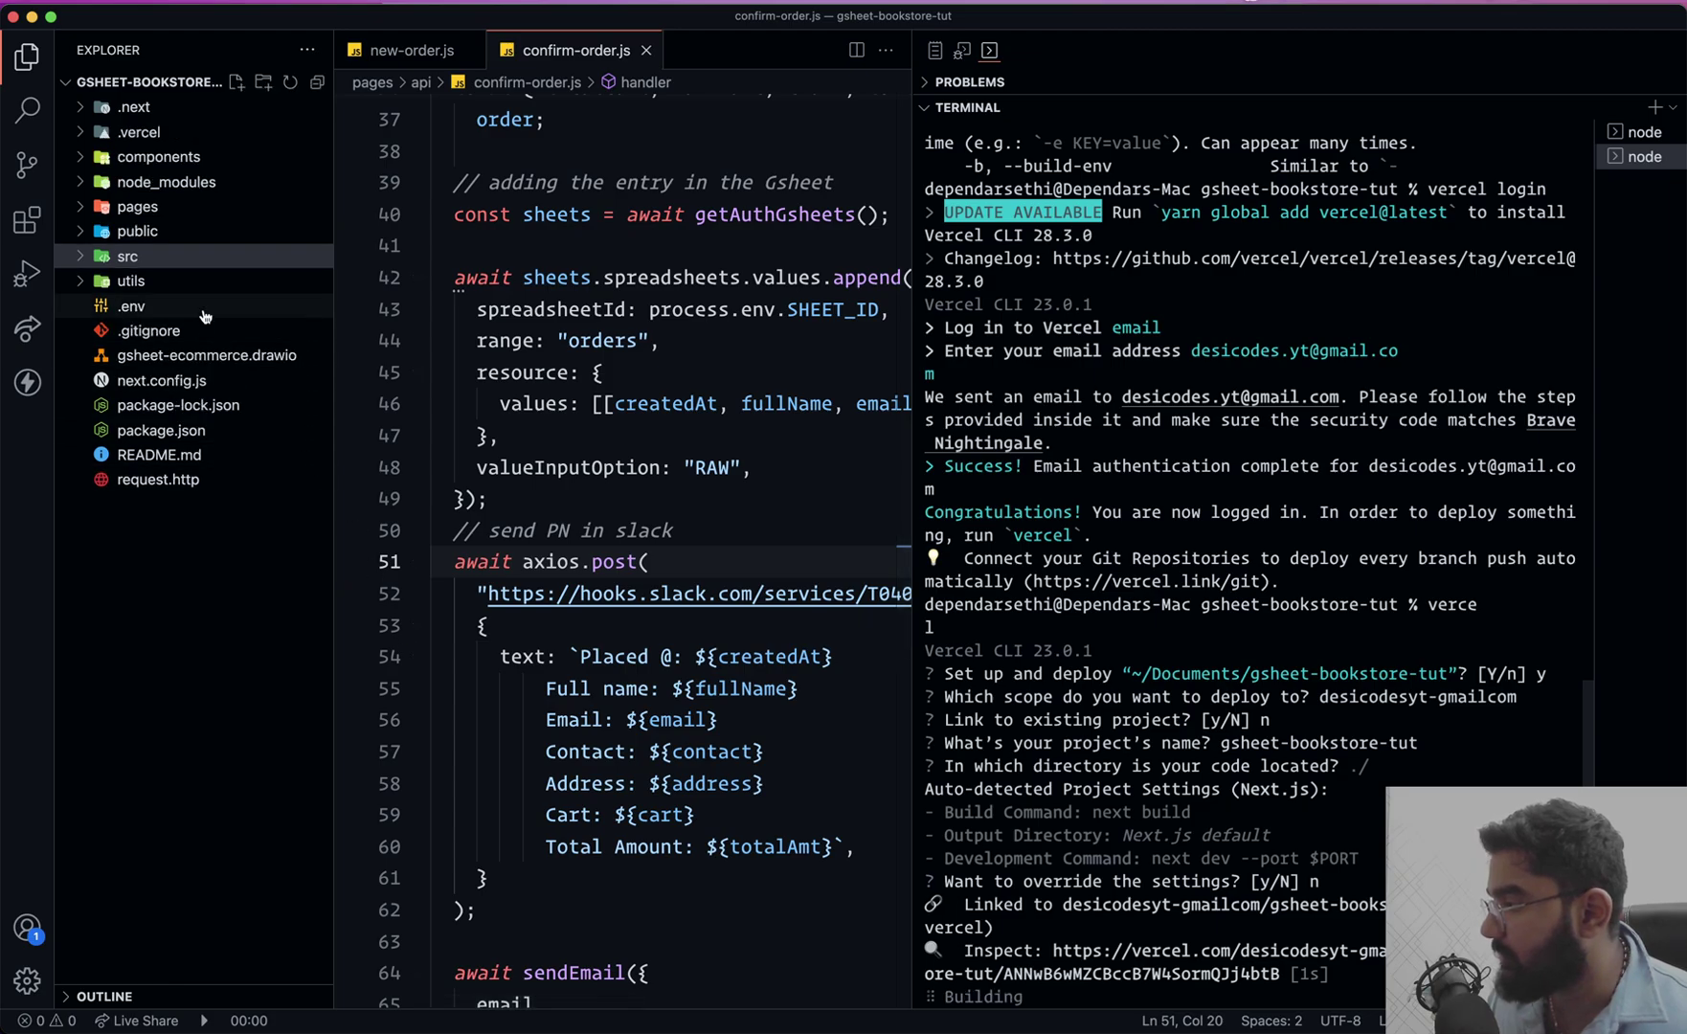
Open and close .env, then move from the terminal to the Vercel dashboard in Chrome.
left_click(204, 309)
key("super+w")
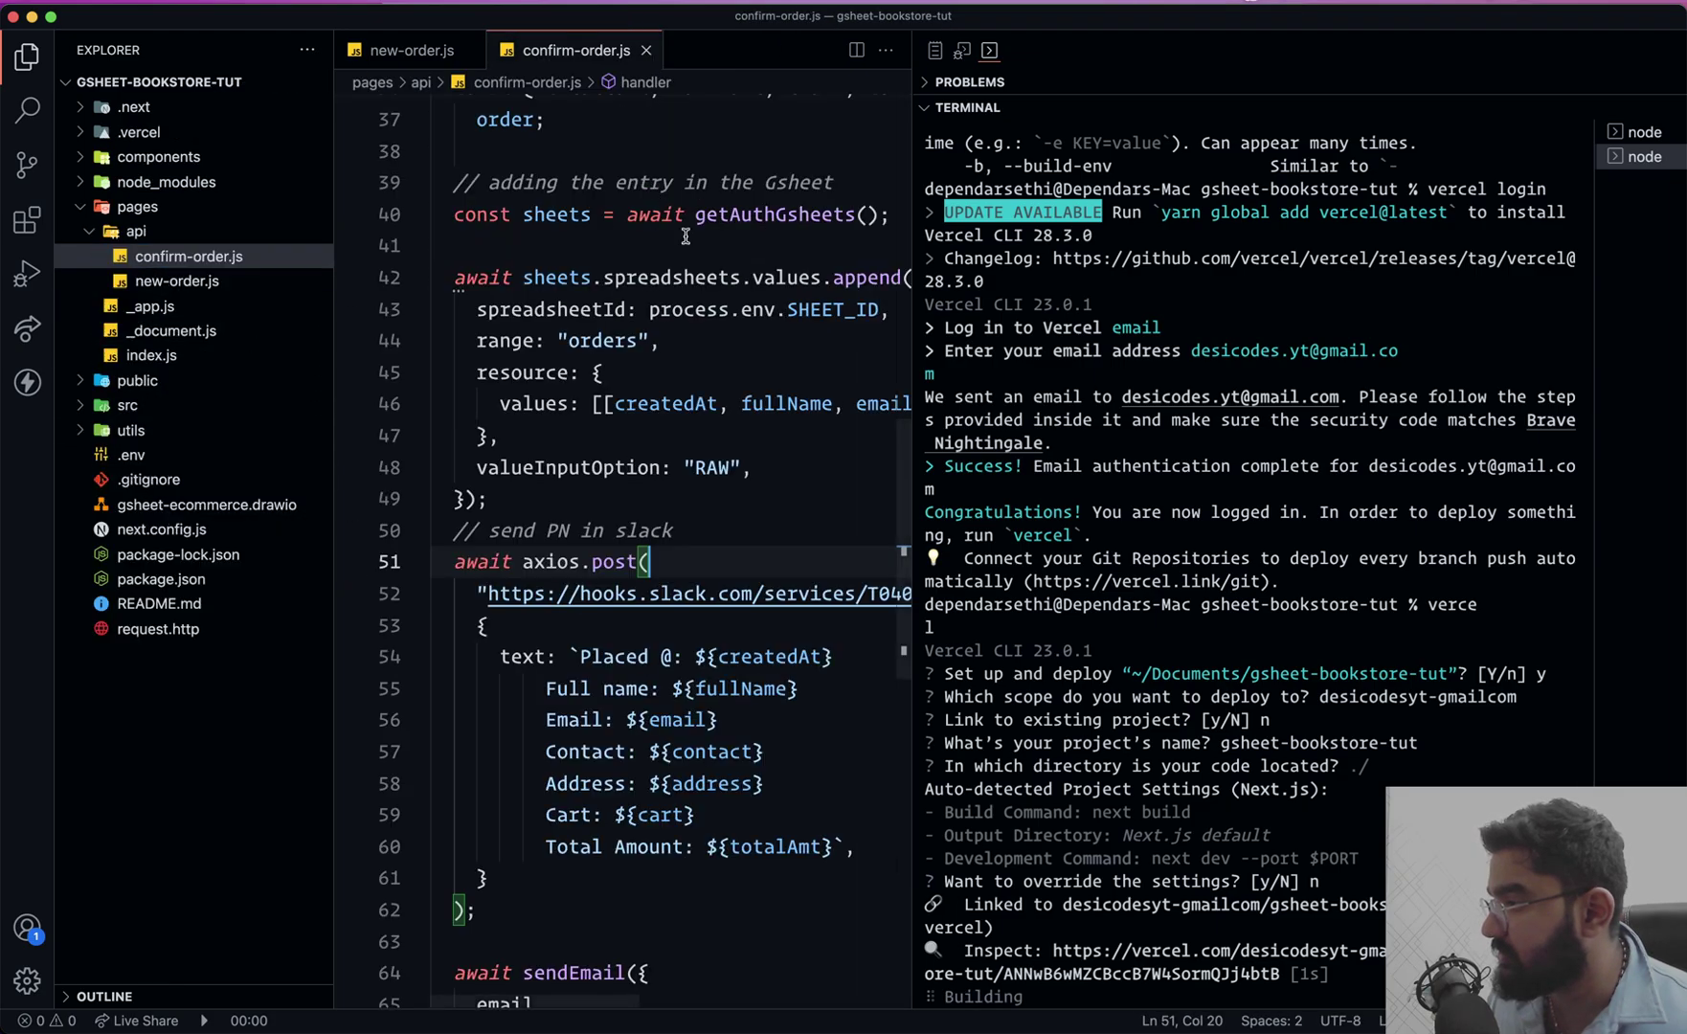
left_click(1299, 819)
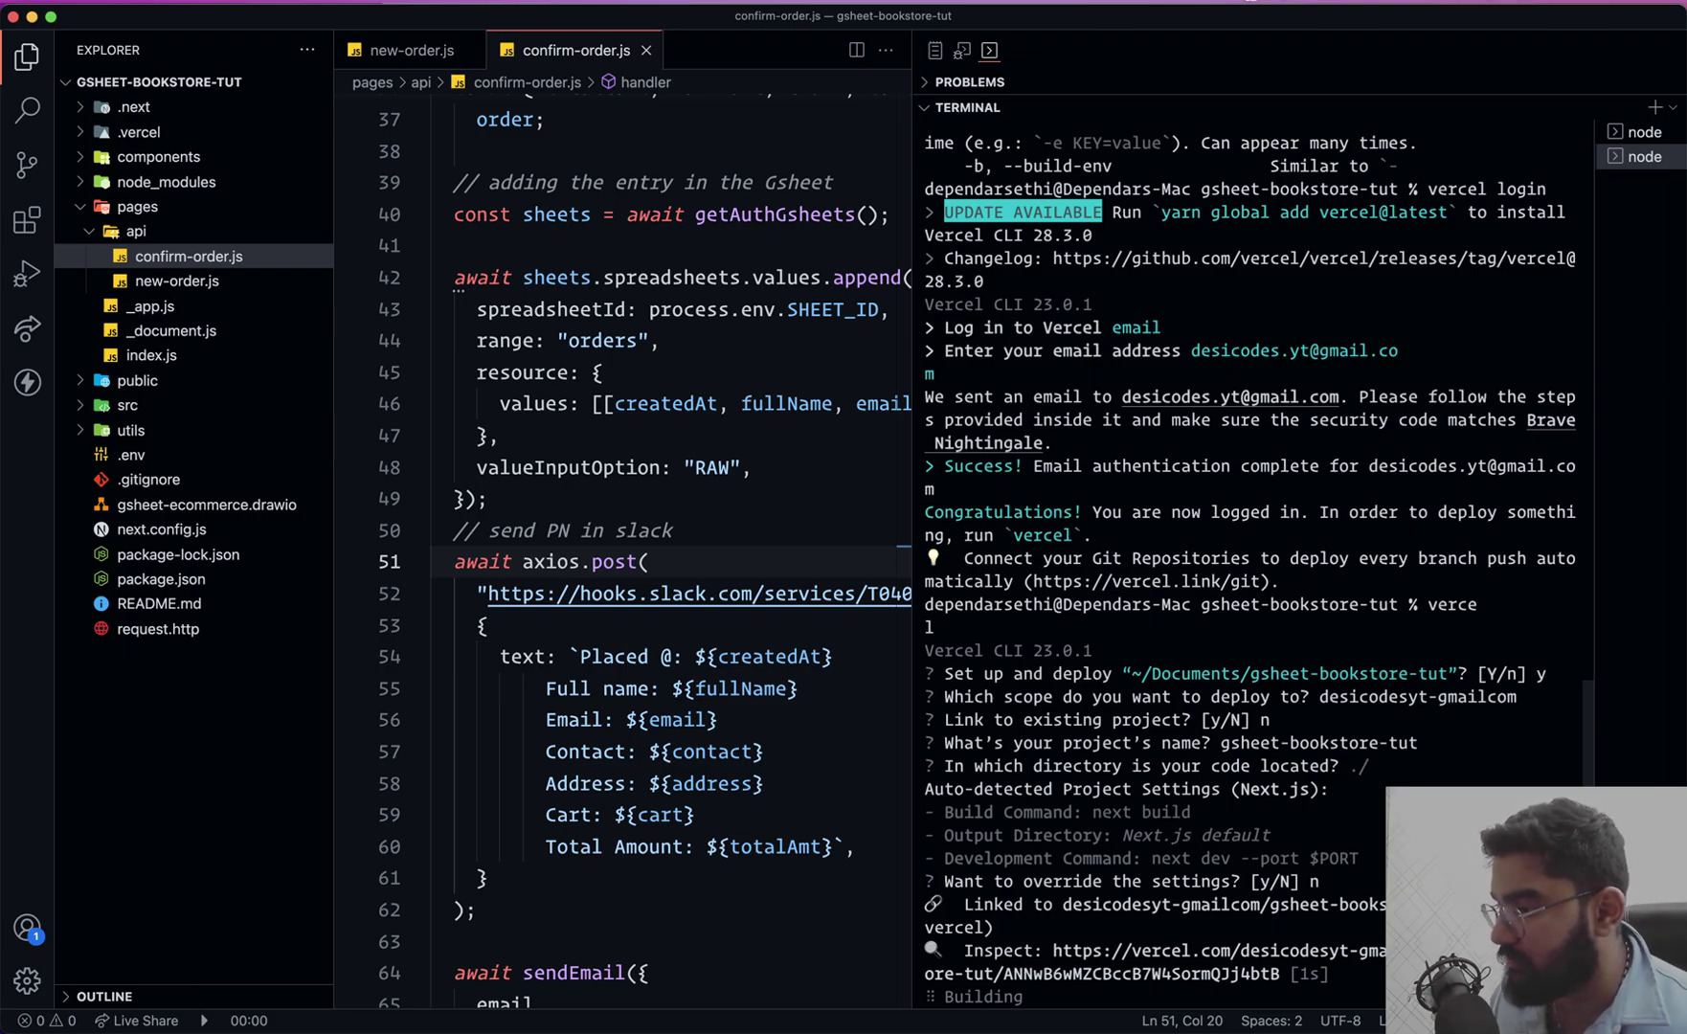
key("super+Tab")
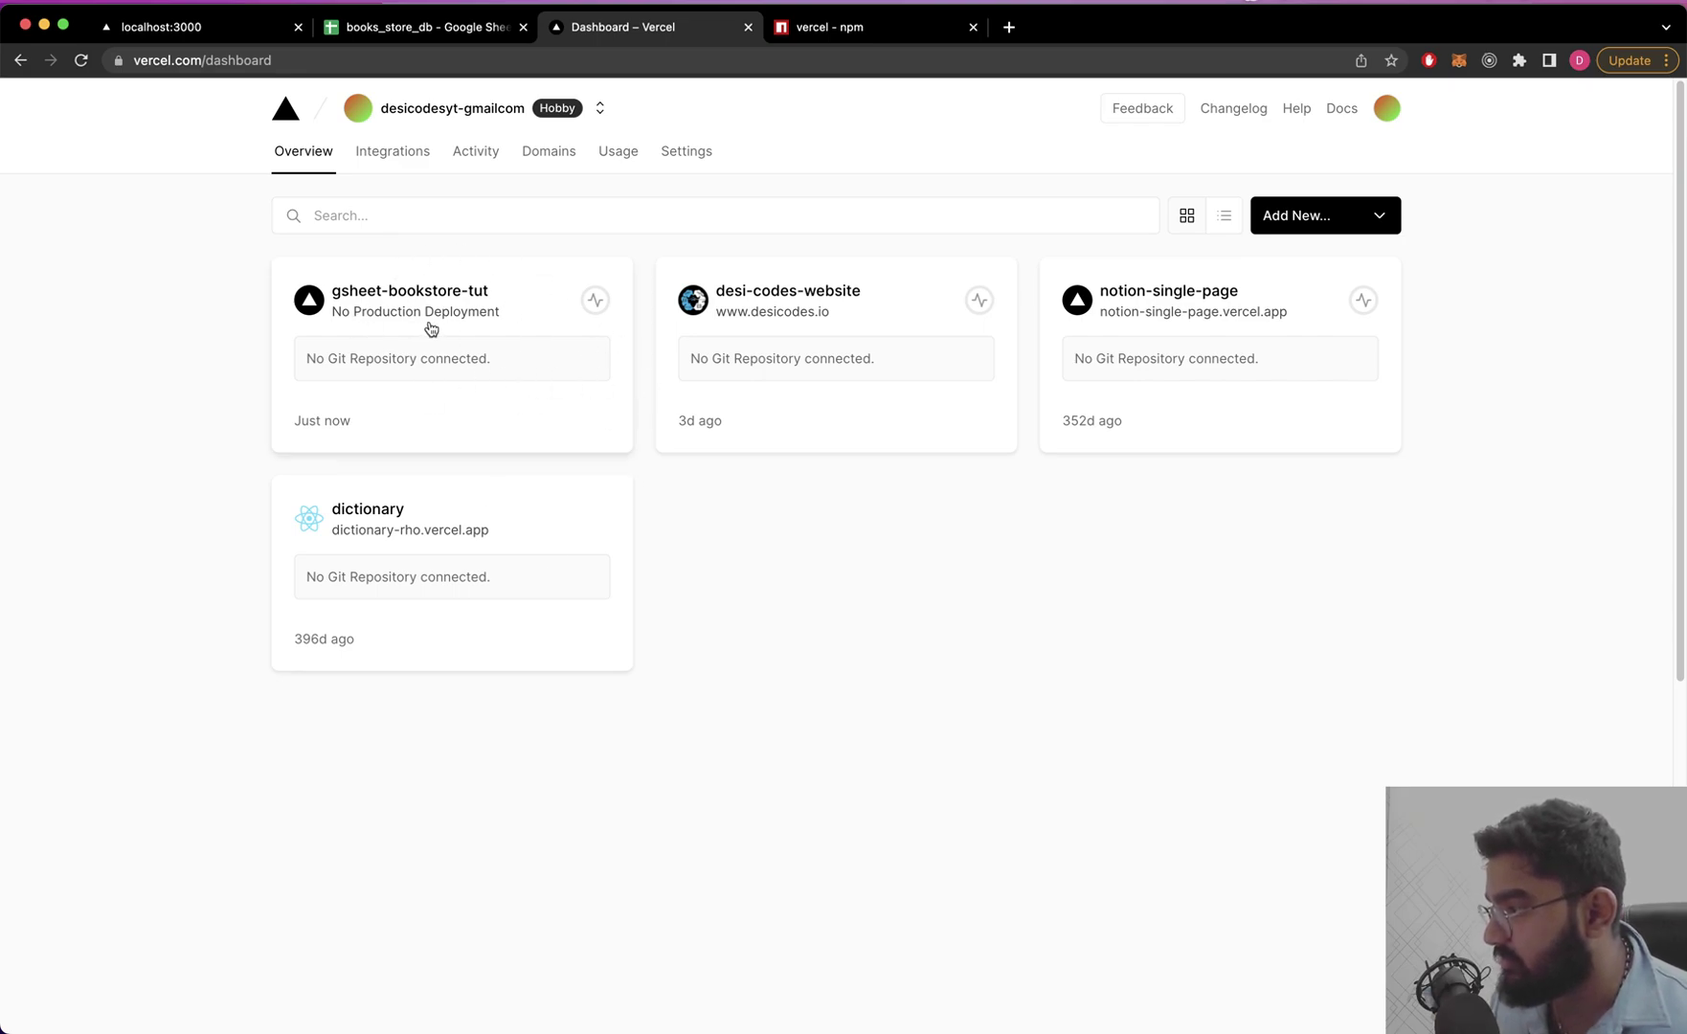
Check the terminal build, then open gsheet-bookstore-tut and its vercel.app production domain.
key("super+Tab")
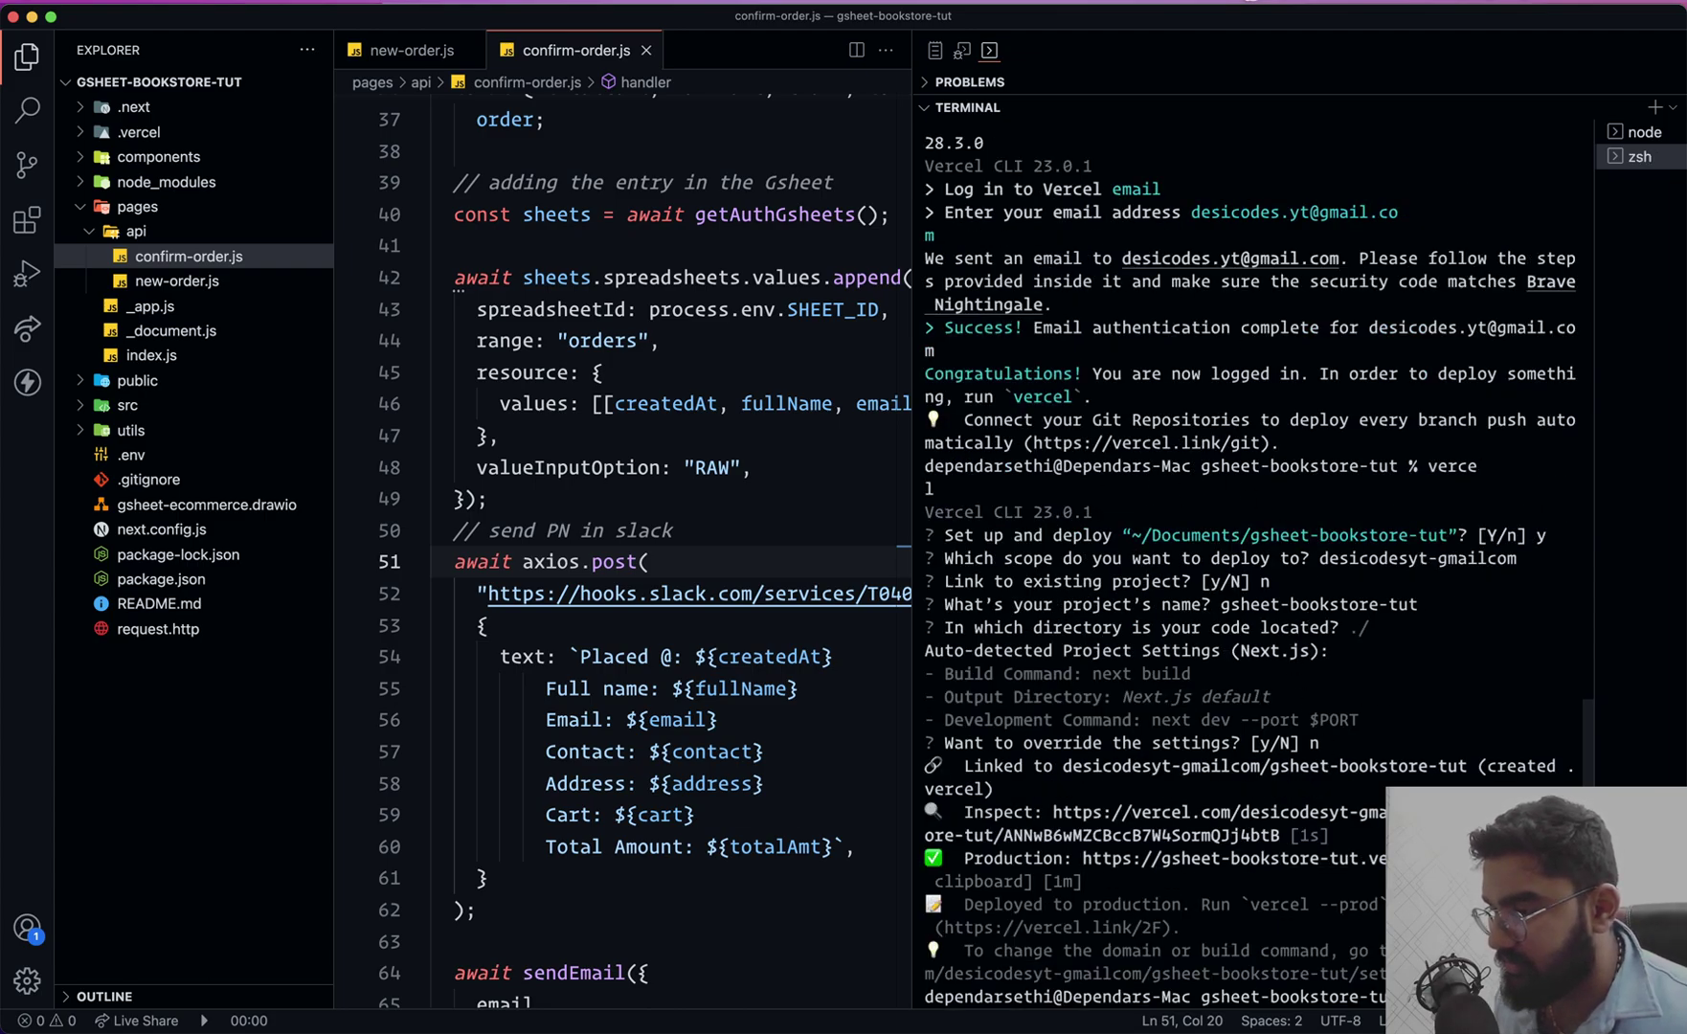
key("super+Tab")
left_click(466, 288)
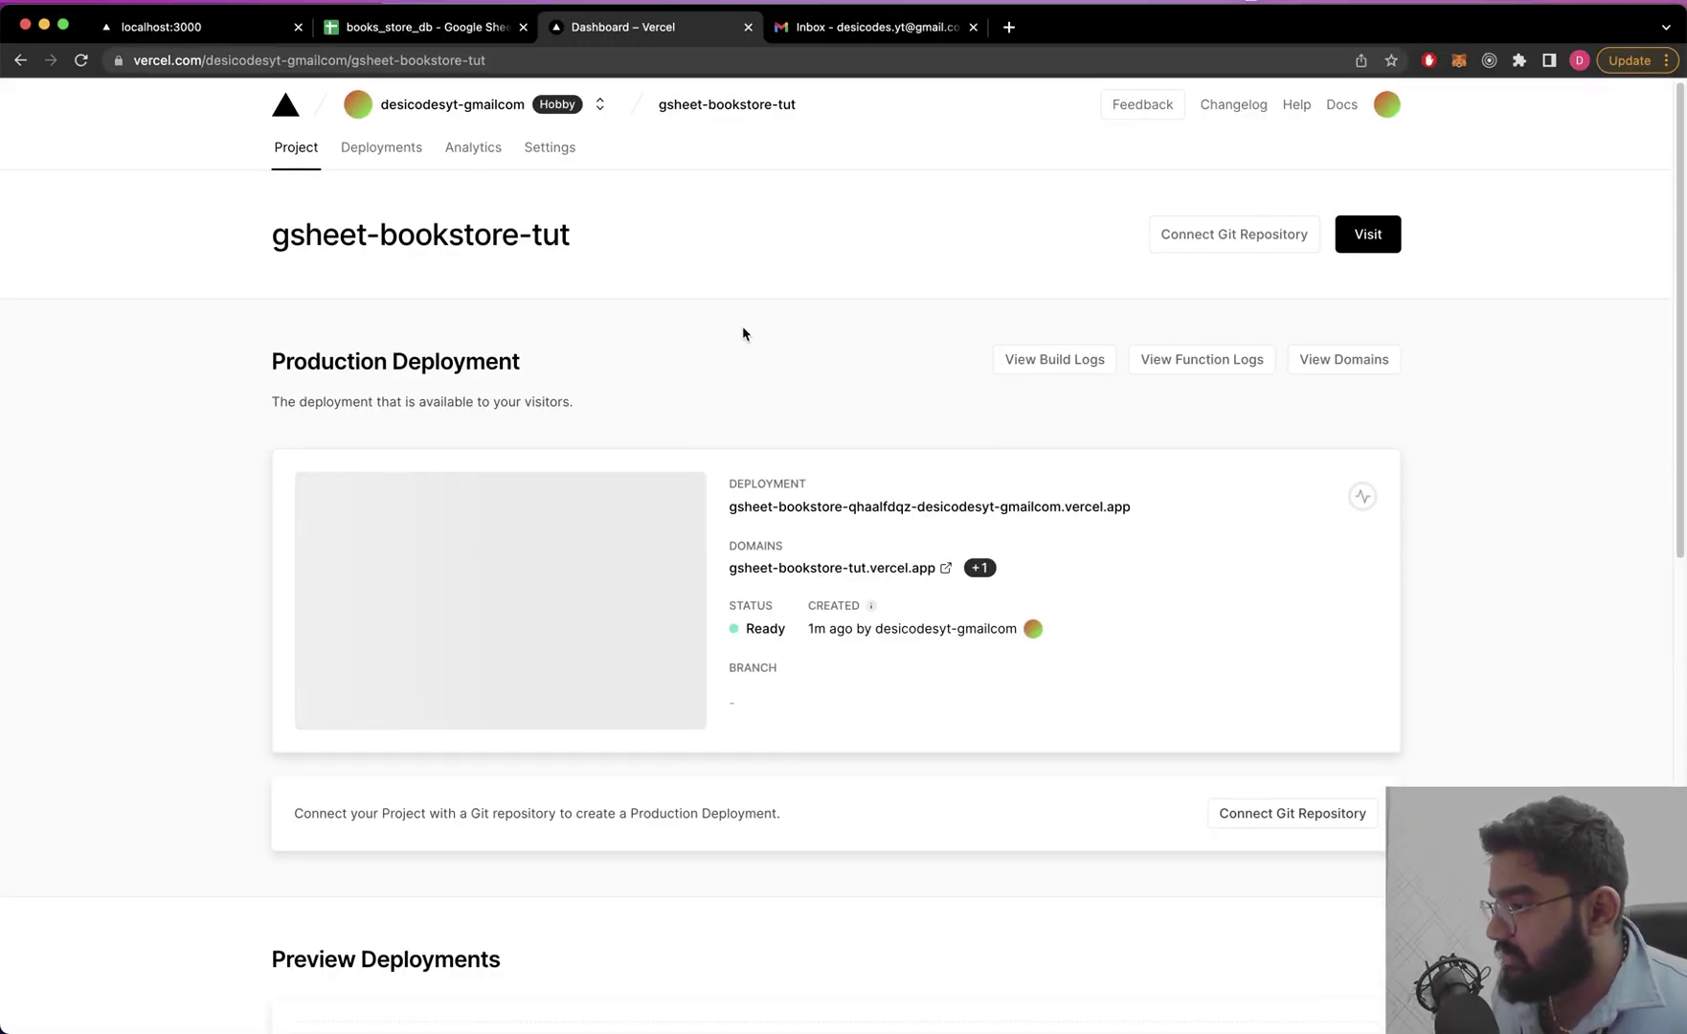
left_click(944, 570)
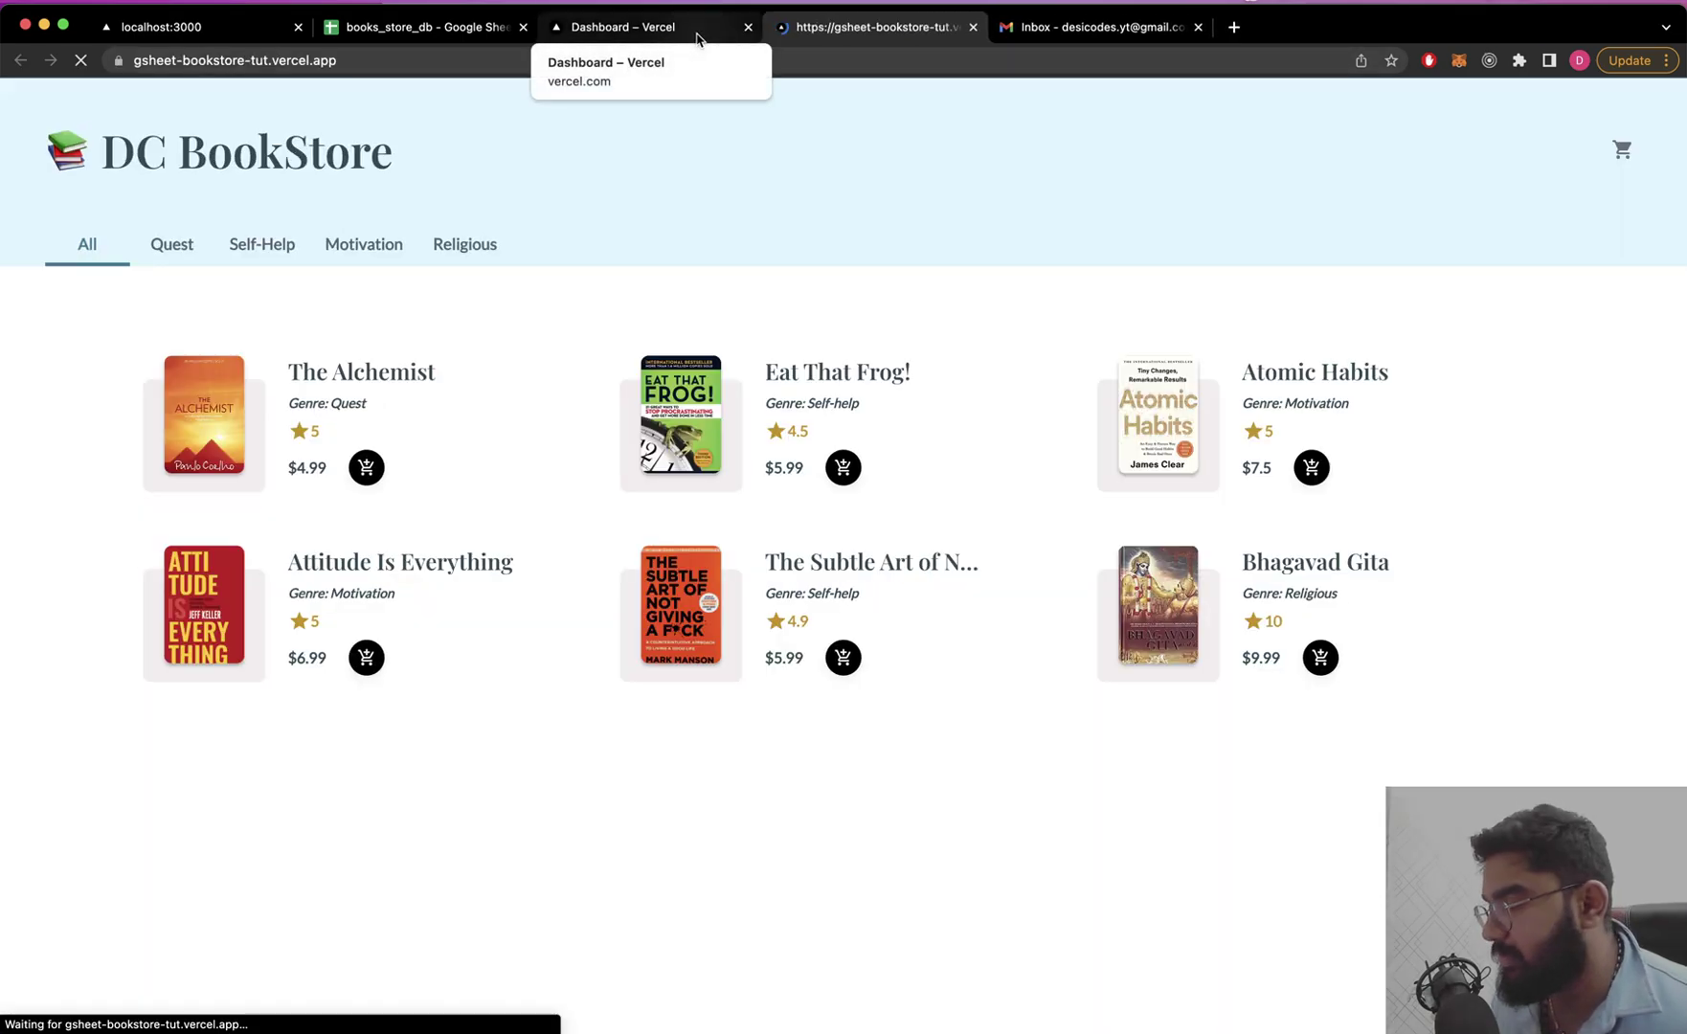
Cart three Bhagavad Gitas, the Mark Manson book and Eat That Frog!, then proceed to details.
left_click(738, 60)
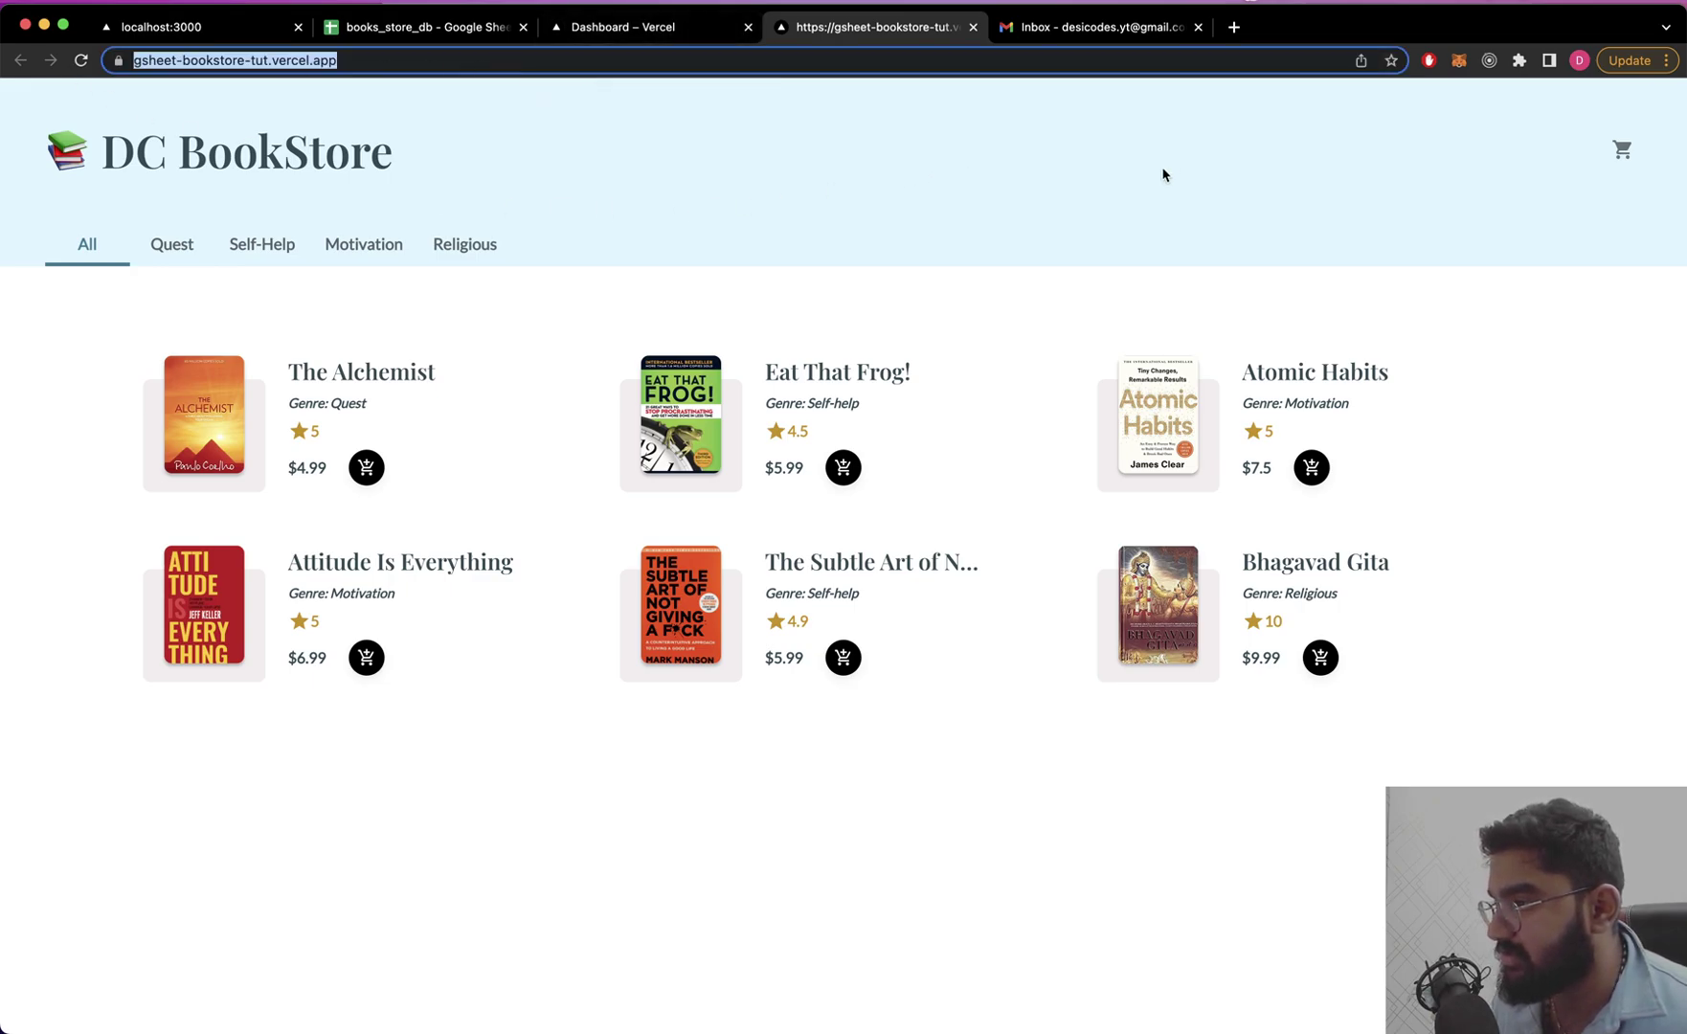
type(",,")
left_click(1026, 287)
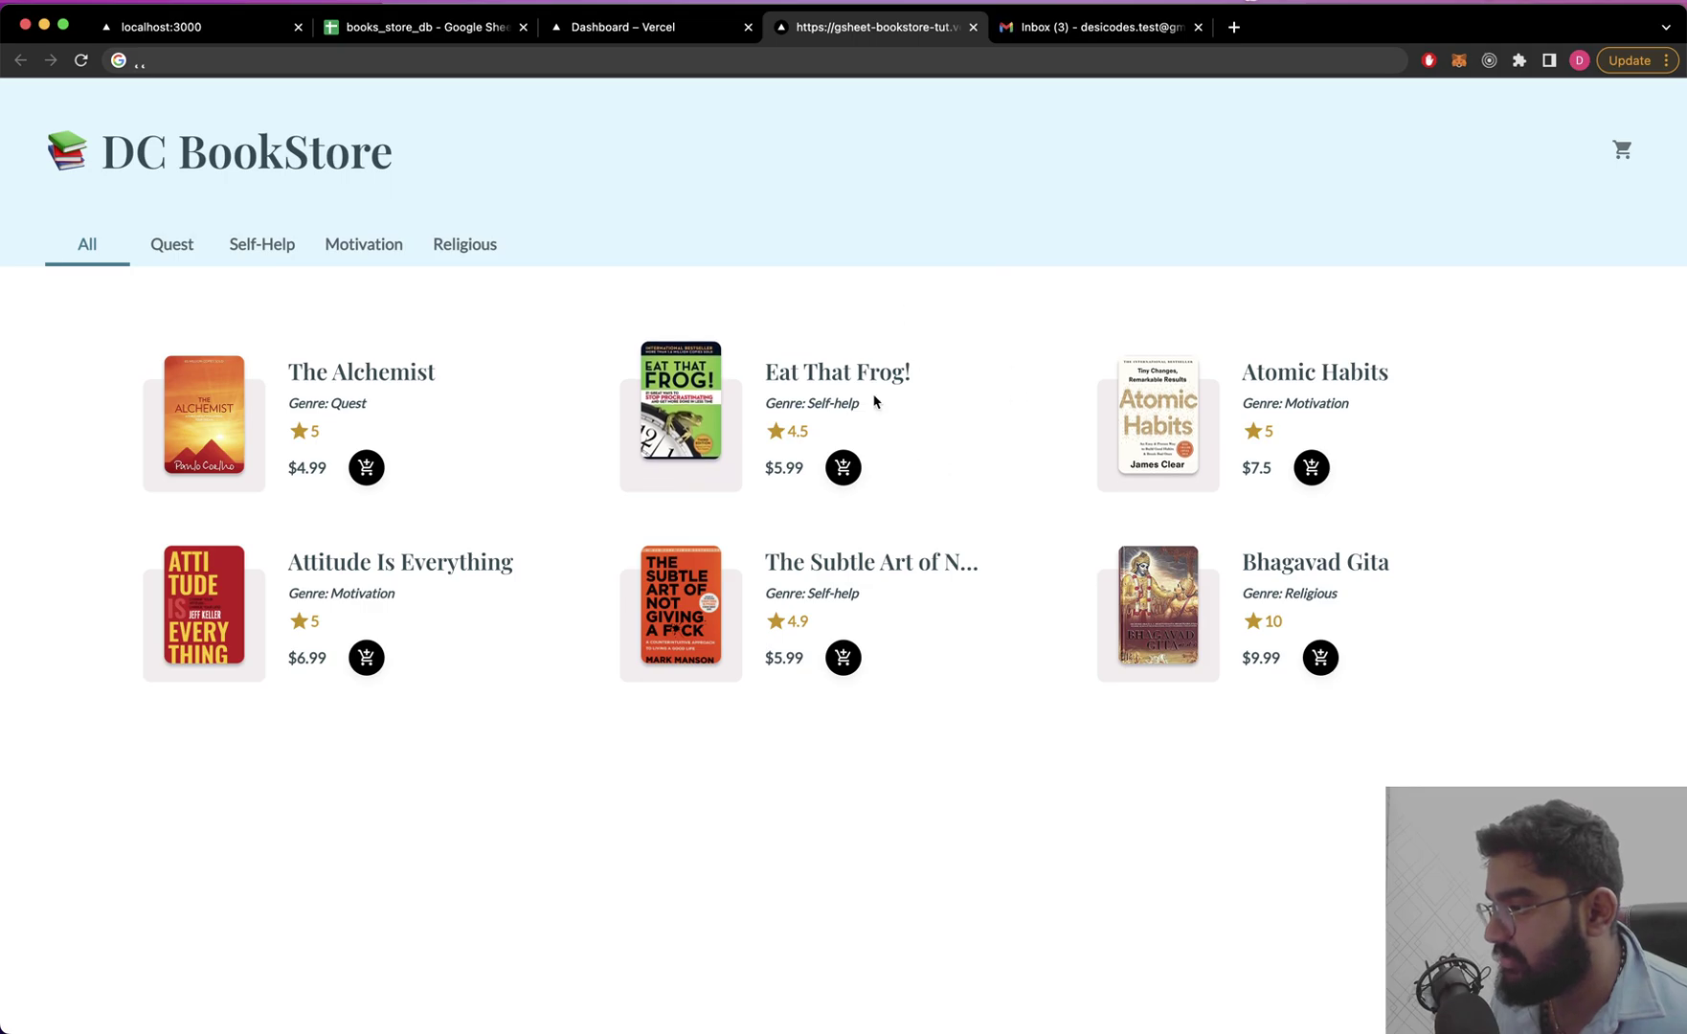
left_click(464, 244)
left_click(90, 245)
left_click(1320, 657)
left_click(843, 656)
left_click(843, 467)
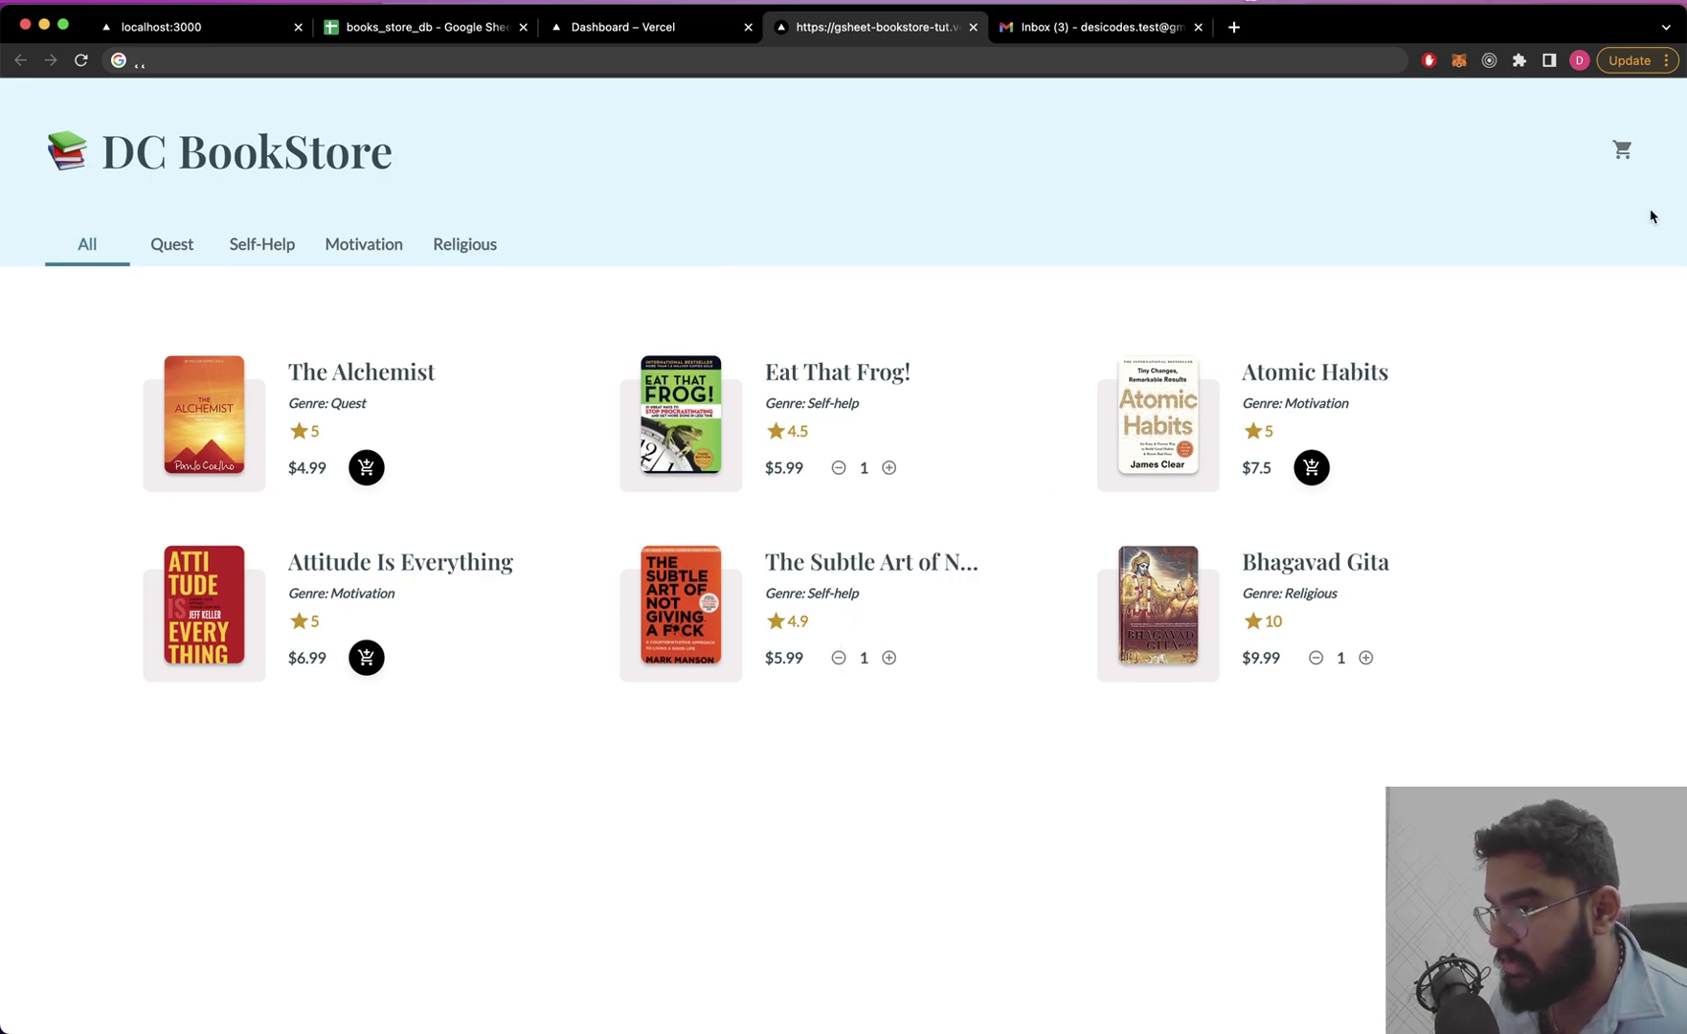
left_click(1623, 150)
double_click(1491, 223)
left_click(1516, 982)
Autofill name, email and contact number, enter the delivery address, and place the order.
left_click(1446, 196)
left_click(1471, 245)
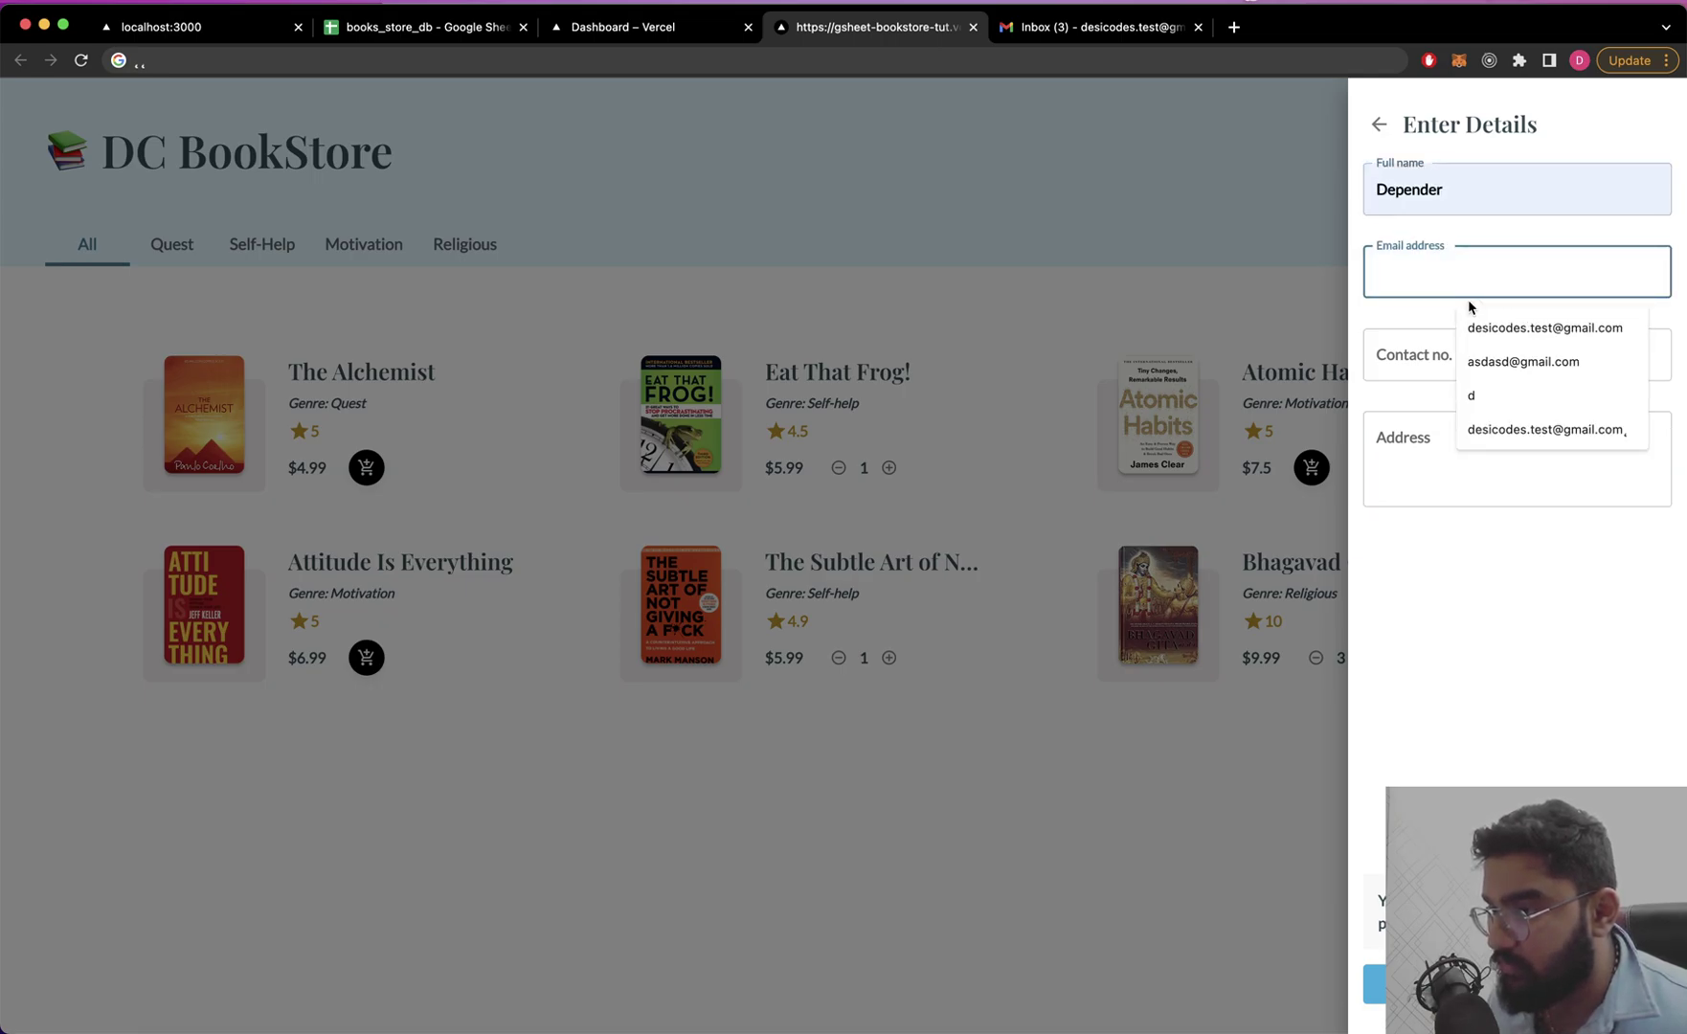
left_click(1480, 325)
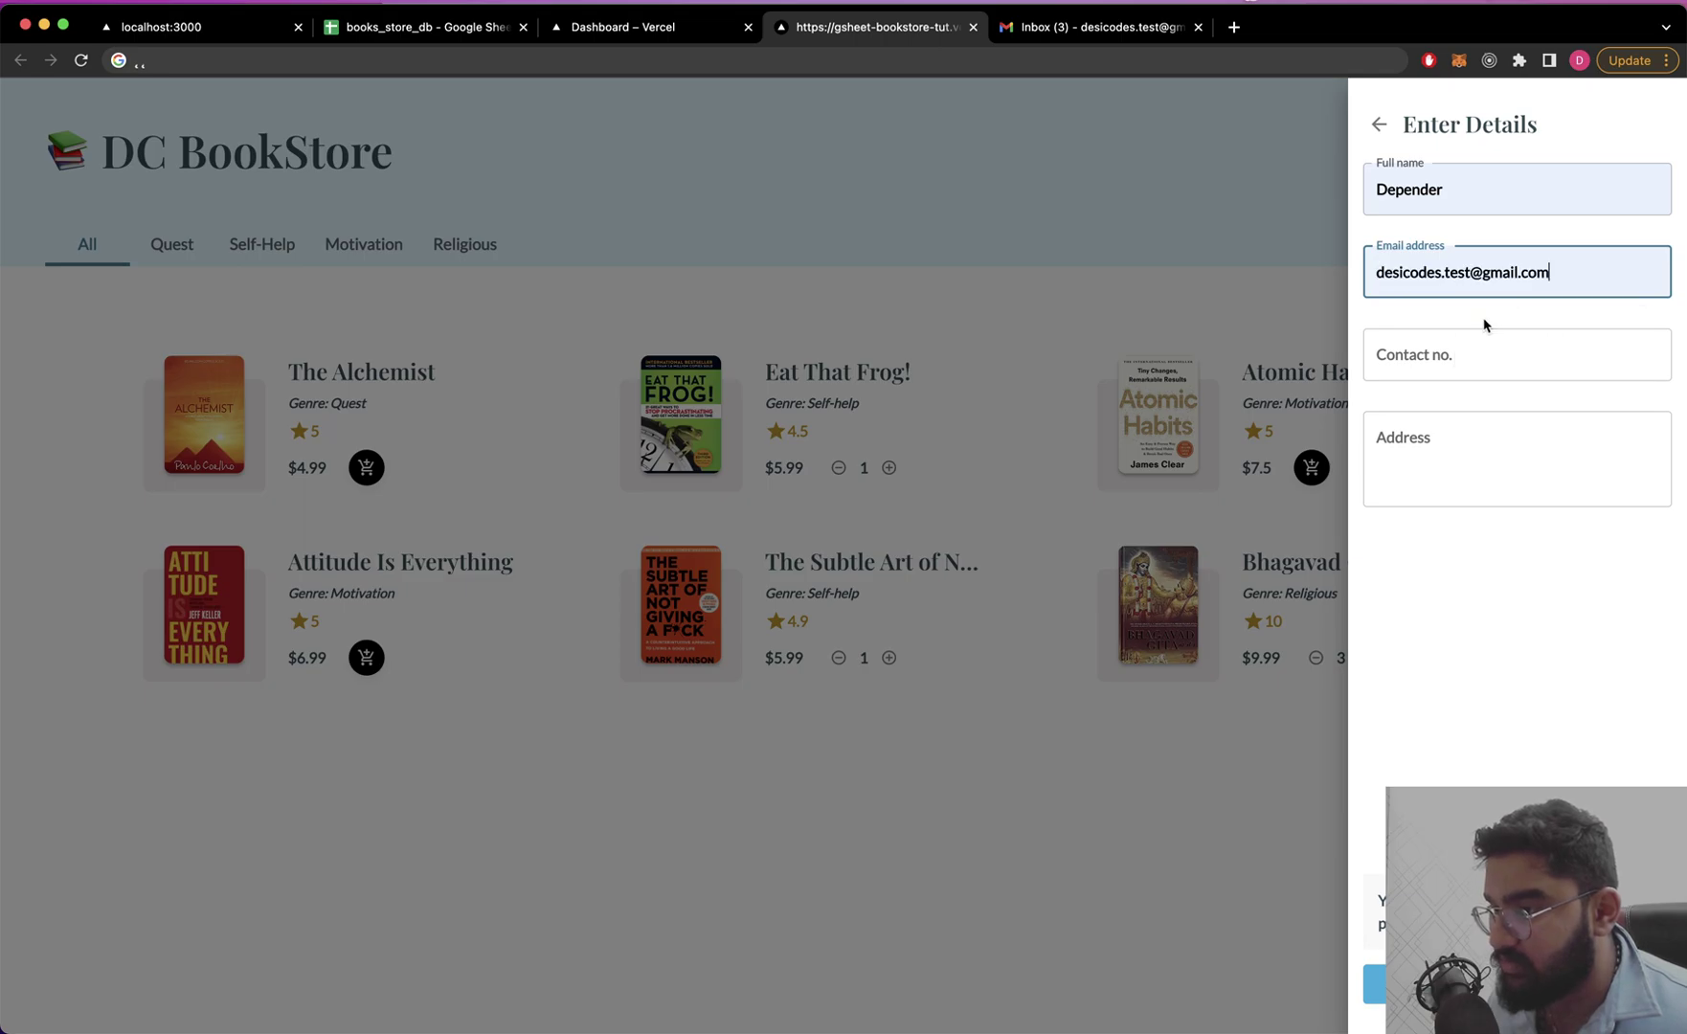
left_click(1537, 354)
left_click(1512, 441)
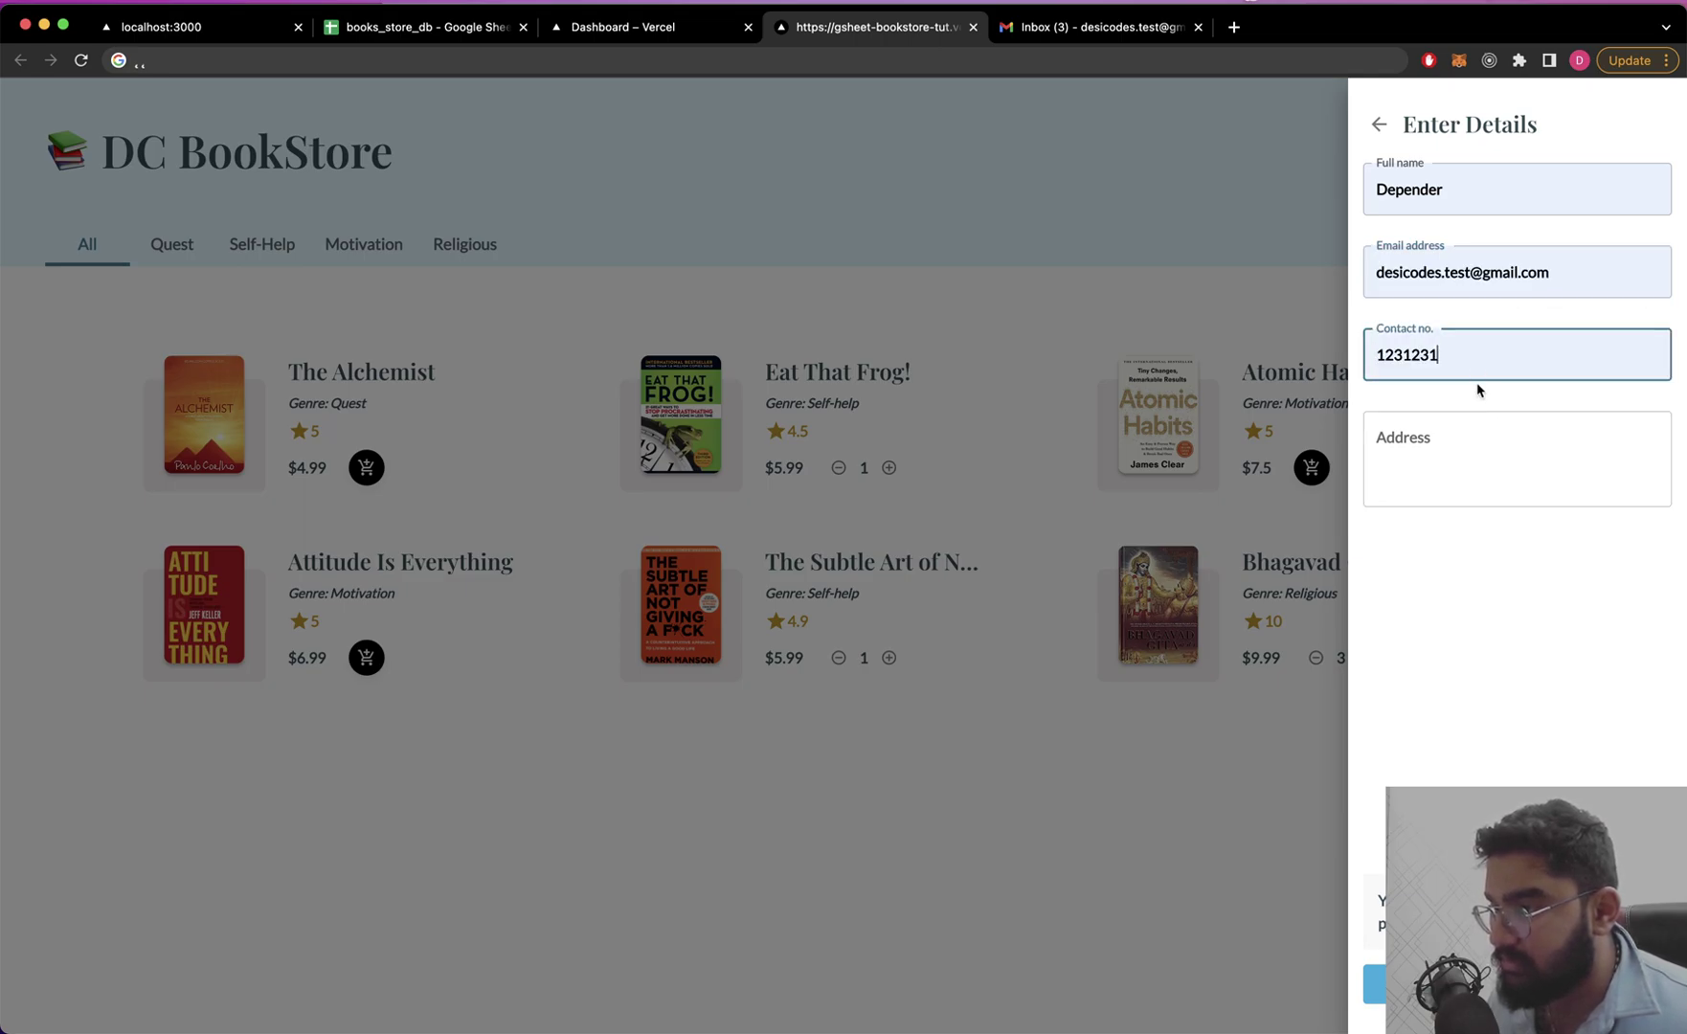
left_click(1477, 461)
type("this is ")
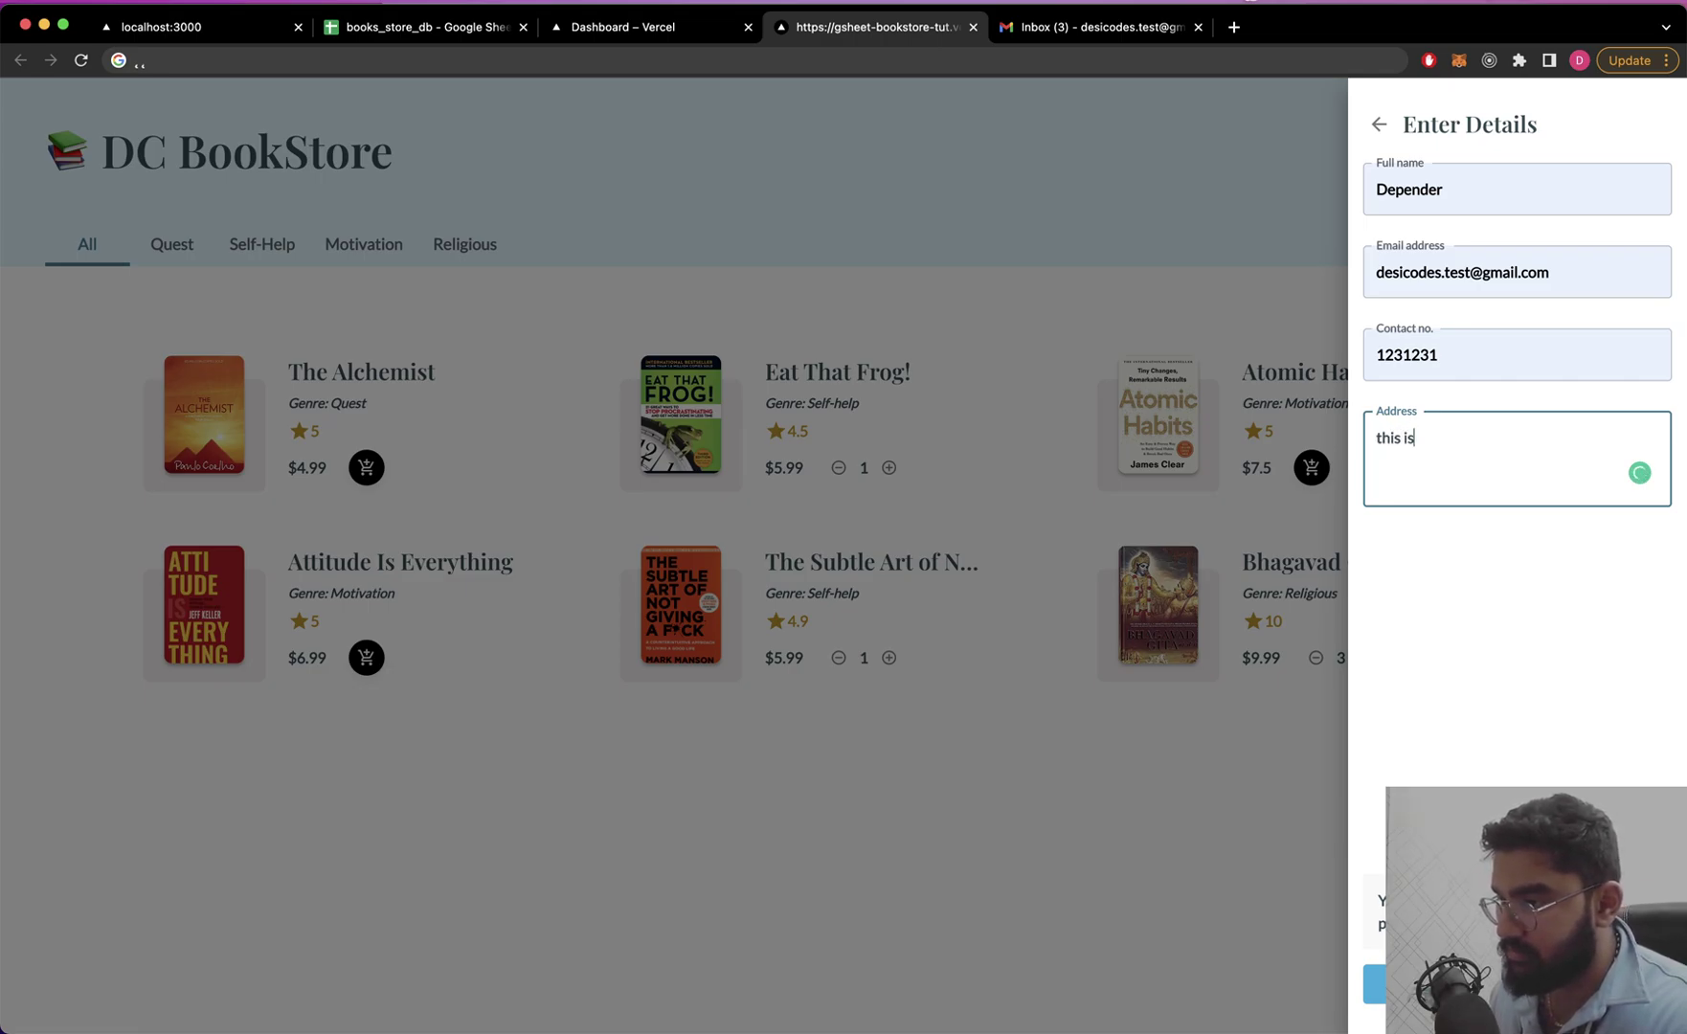
type("my address")
key("Tab")
left_click(1450, 985)
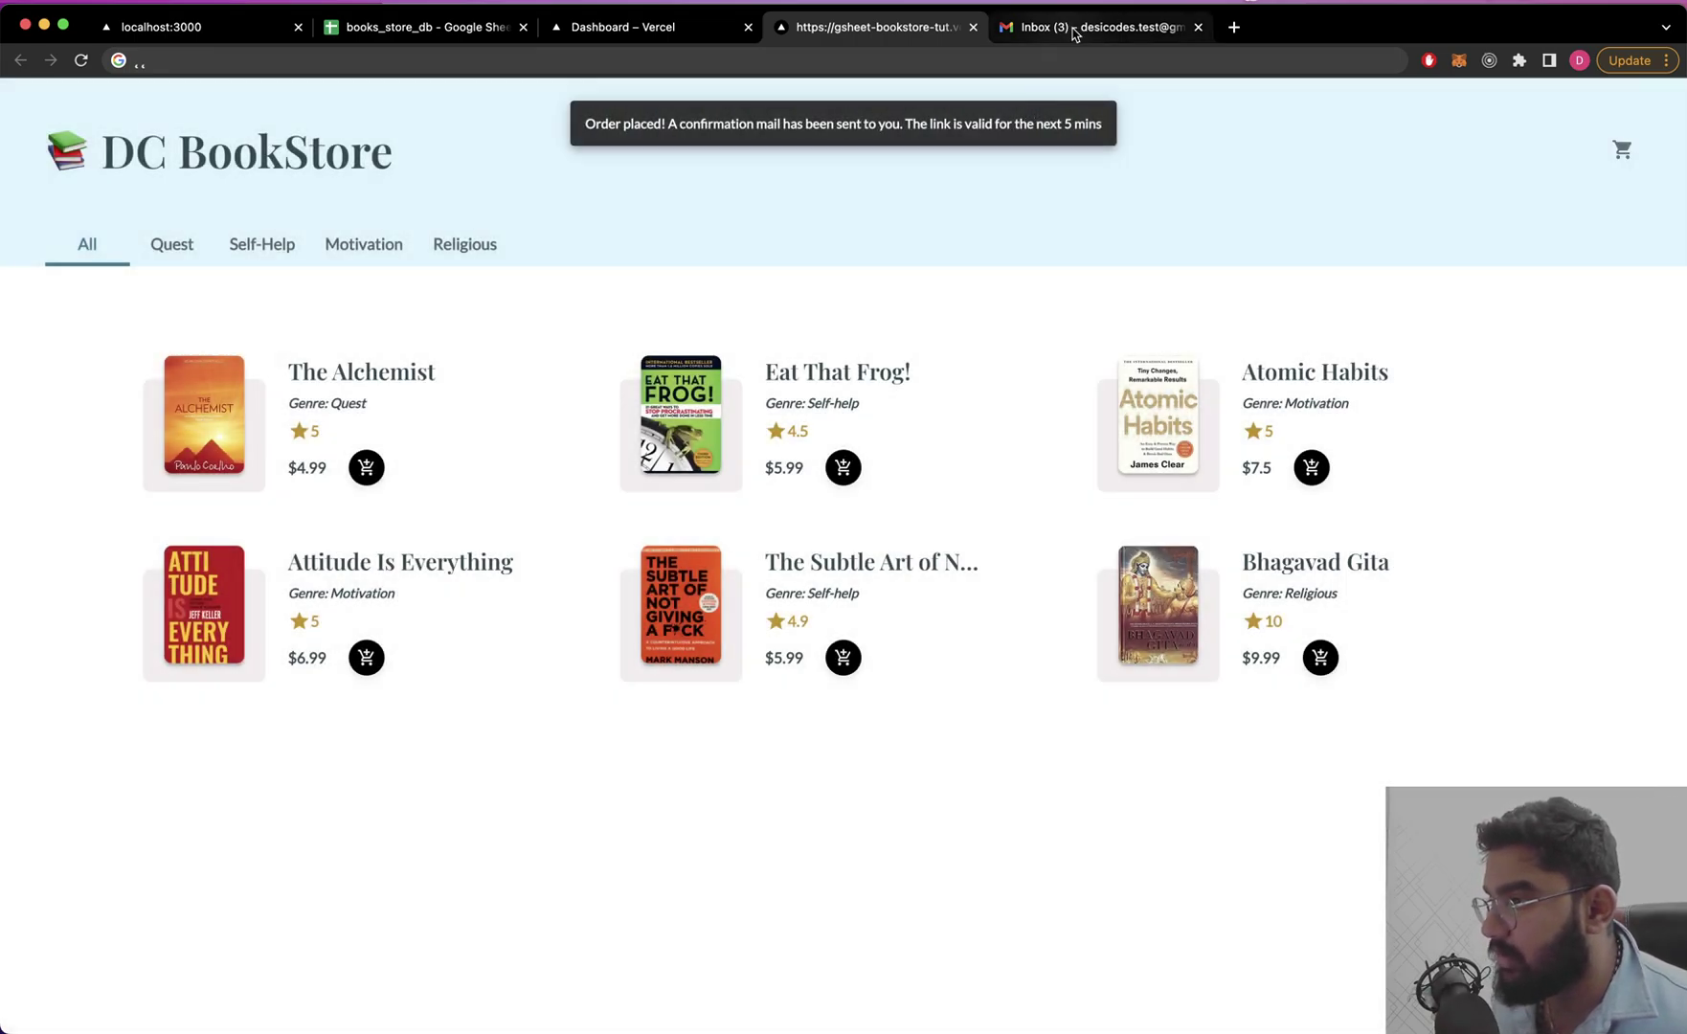
Open the 'Please confirm your order!' email and inspect its Confirm order link with Cmd+Shift+C.
left_click(1078, 37)
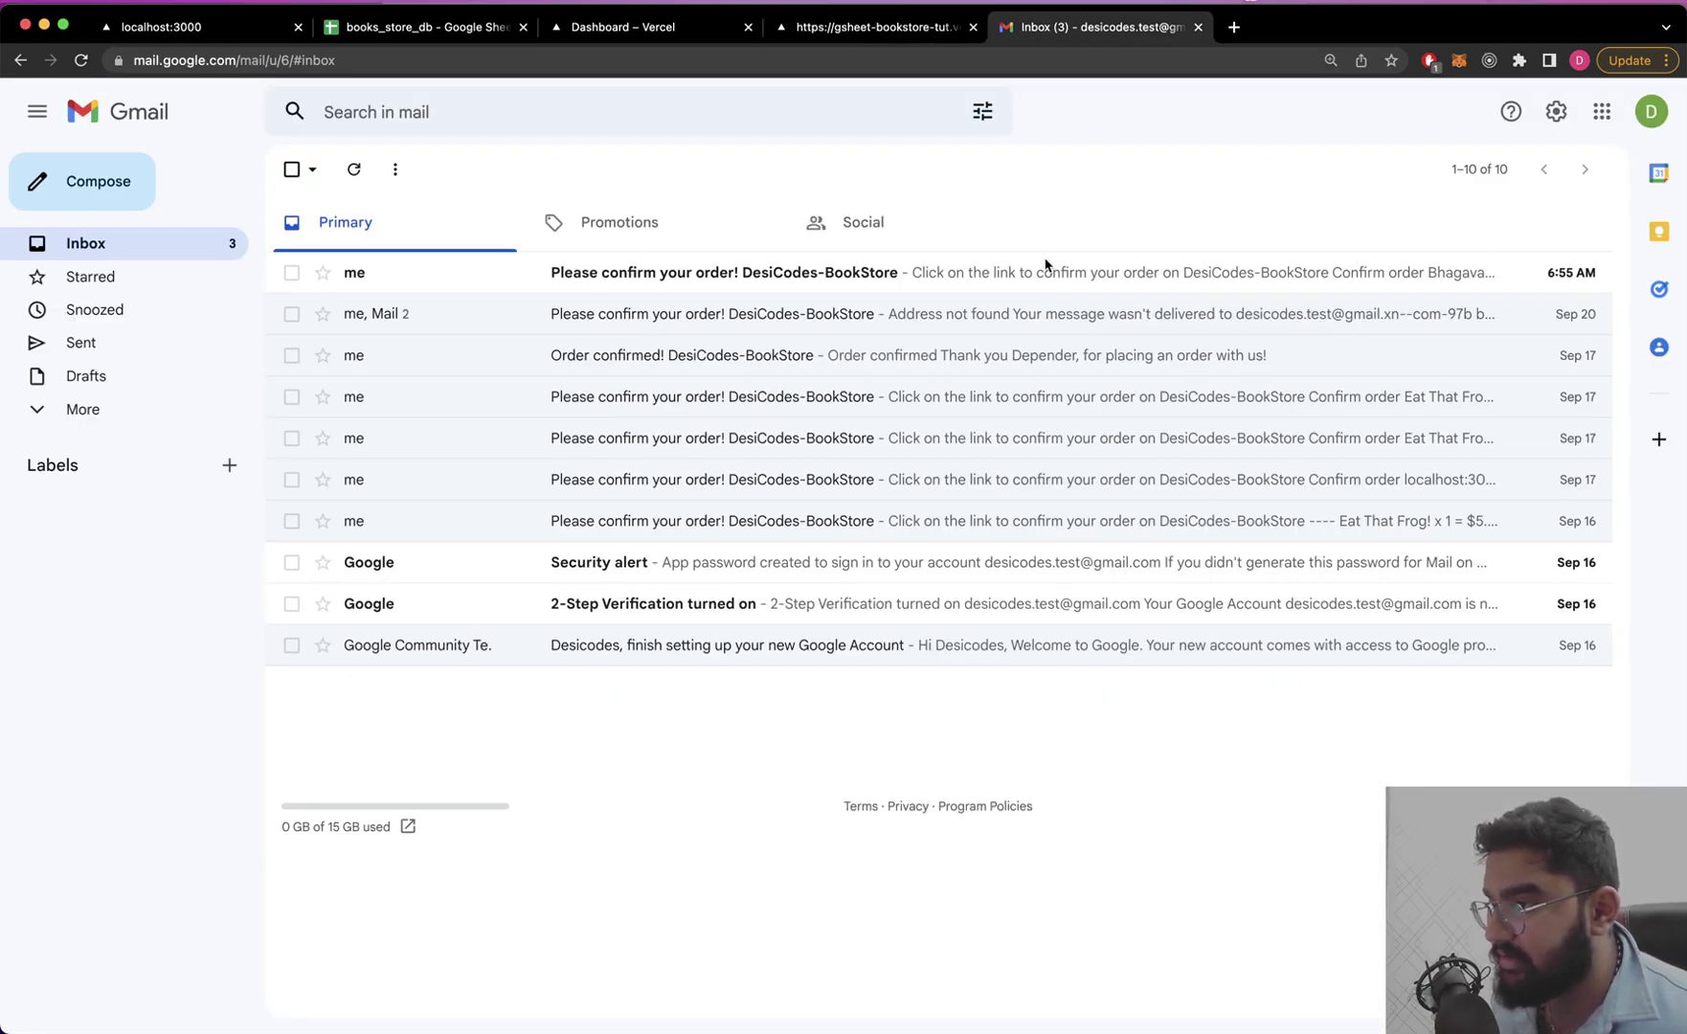
left_click(886, 274)
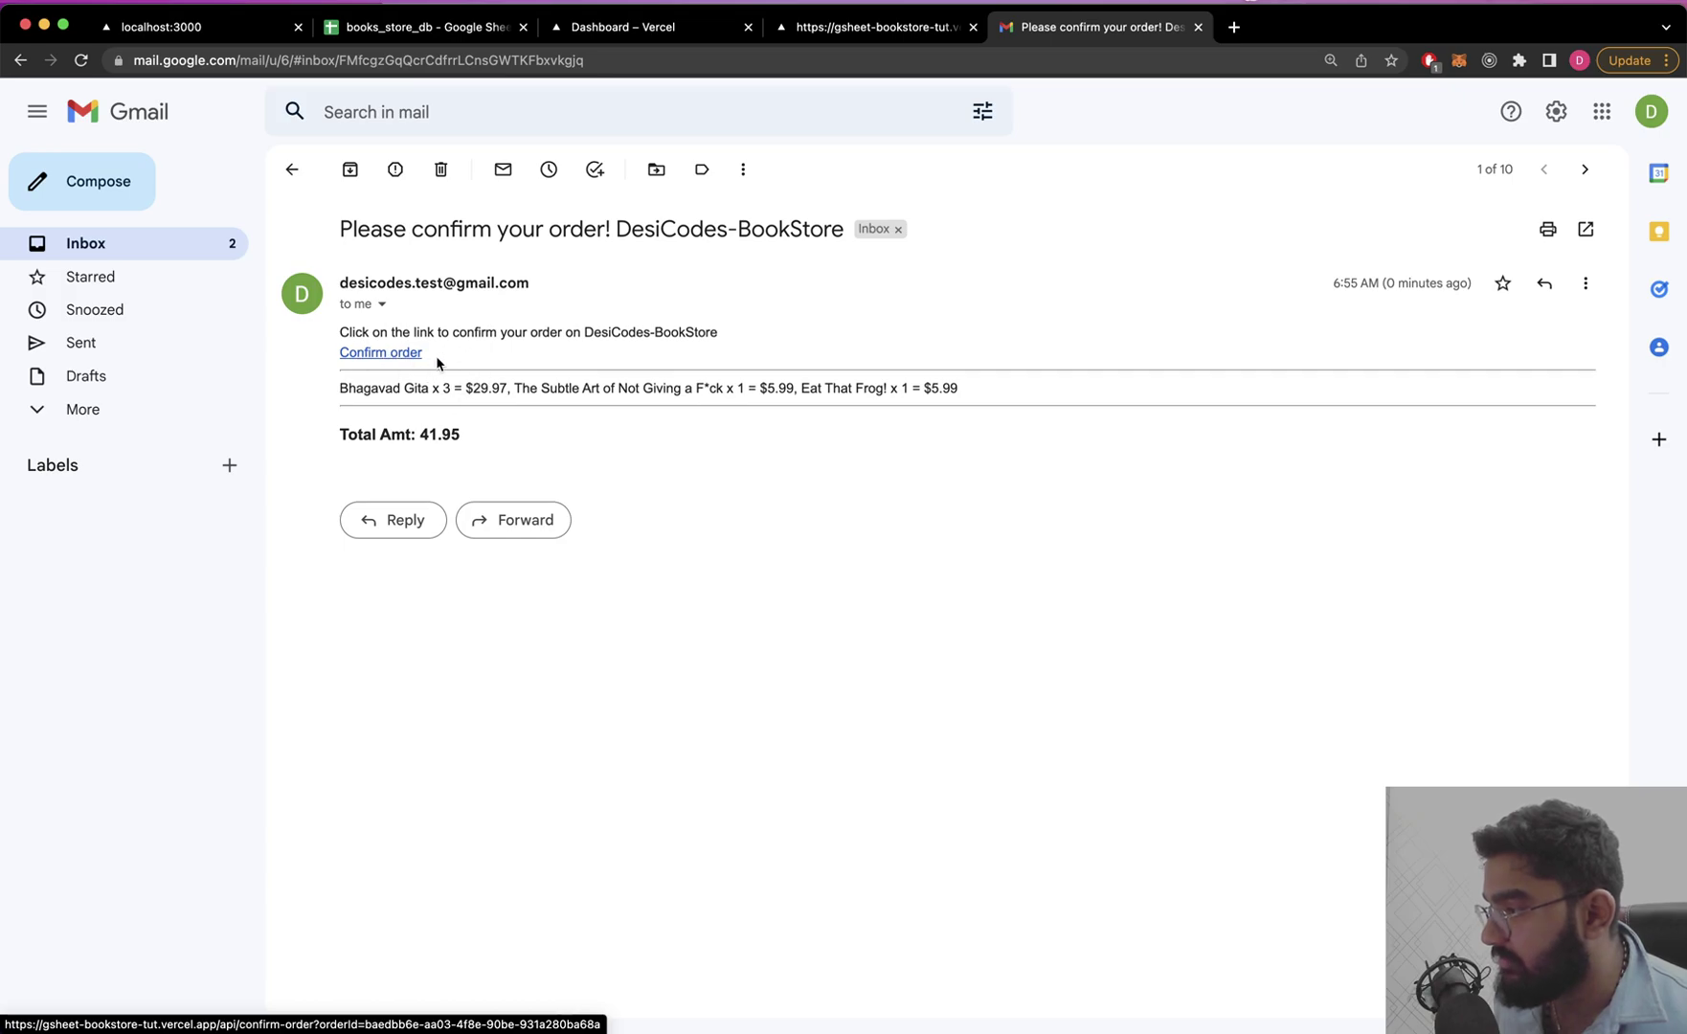
key("super+shift+c")
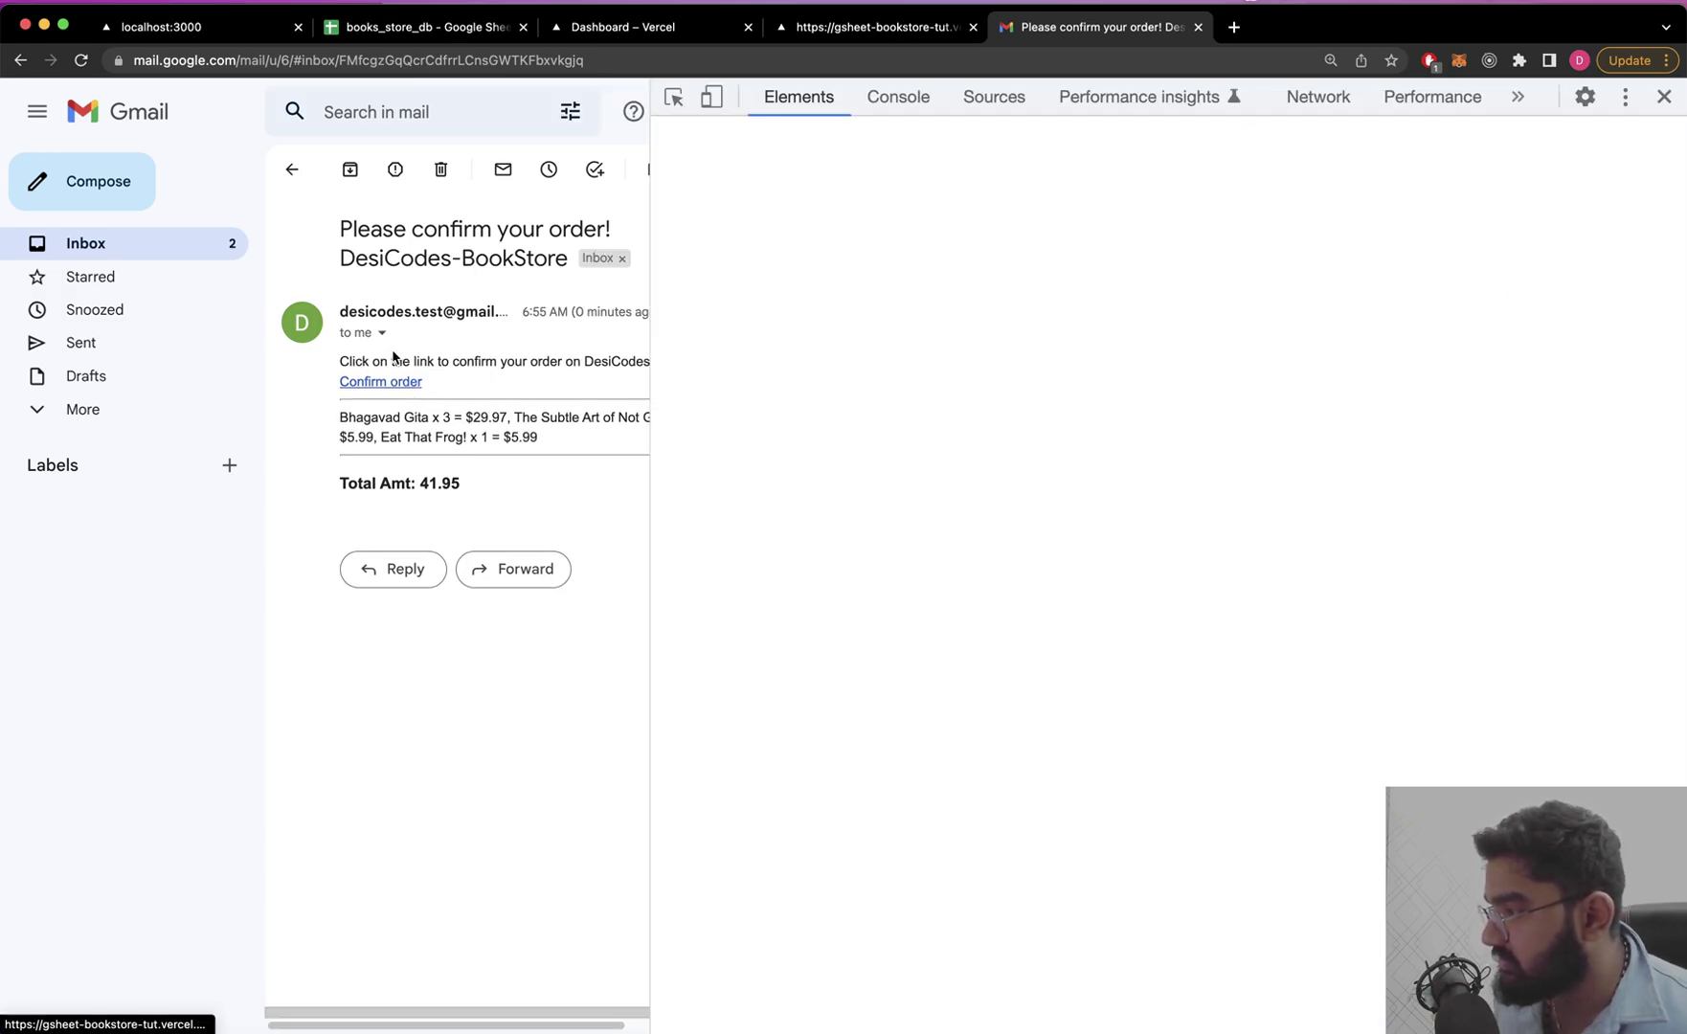
left_click(402, 391)
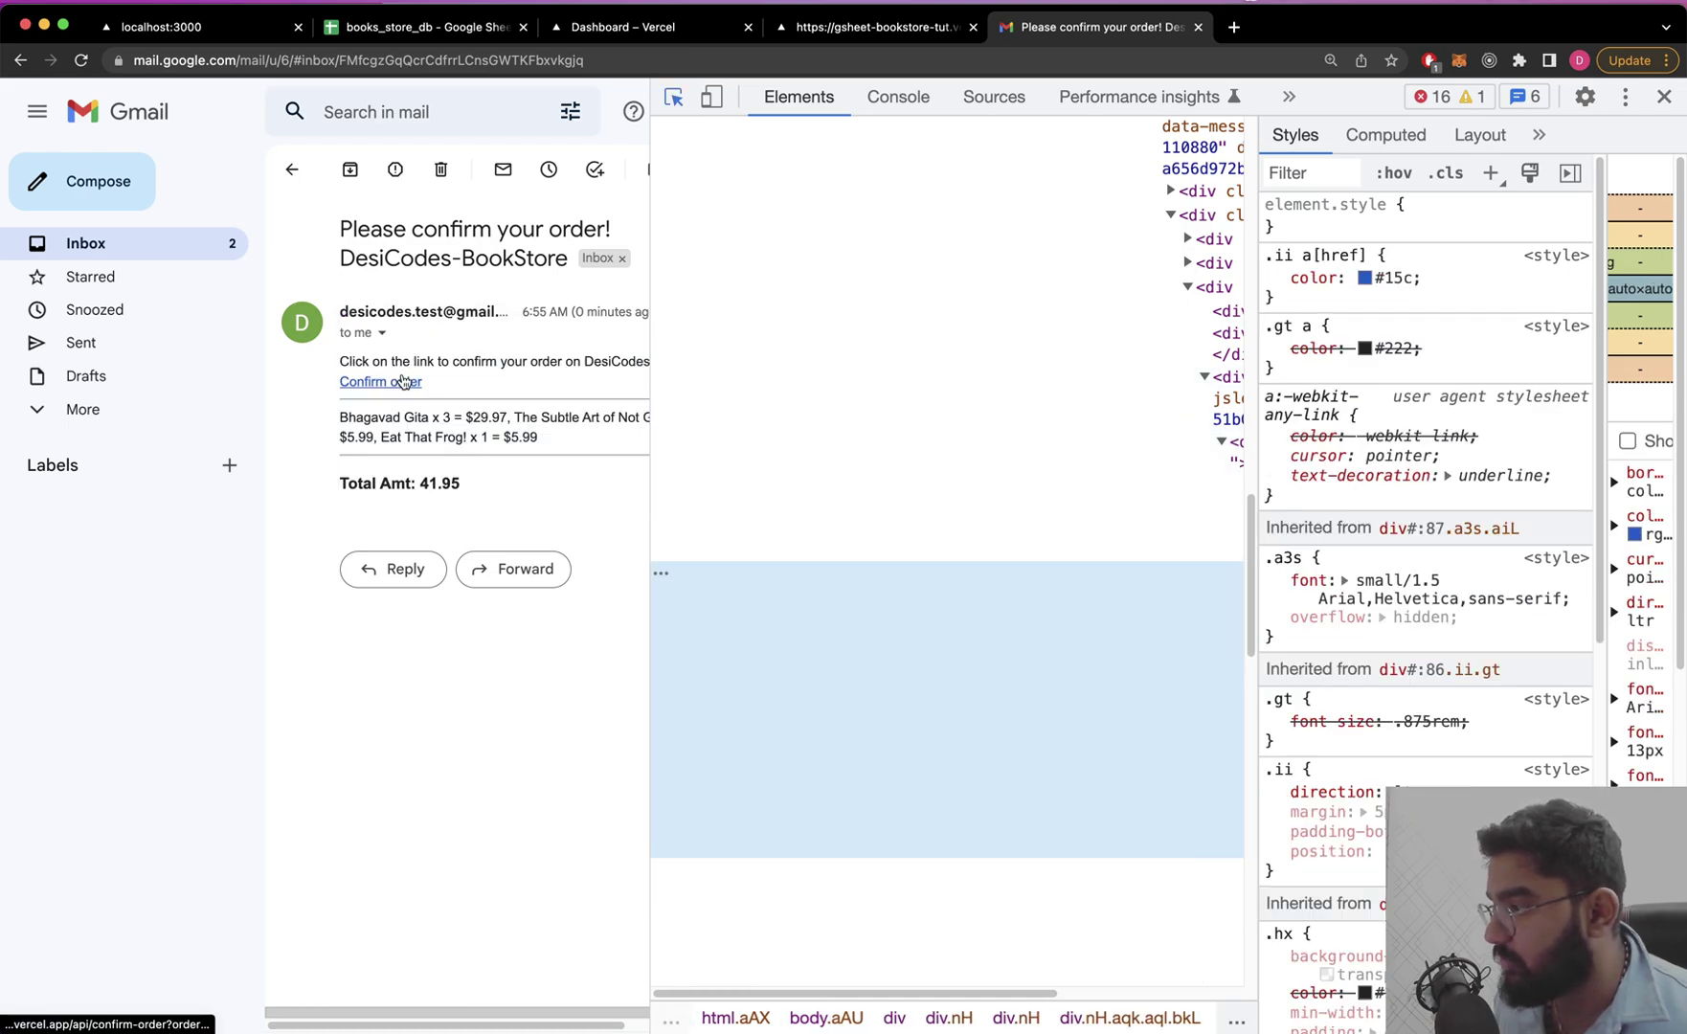
Open new-order.js with the terminal hidden, all code folded, and the text shrunk.
key("super+Tab")
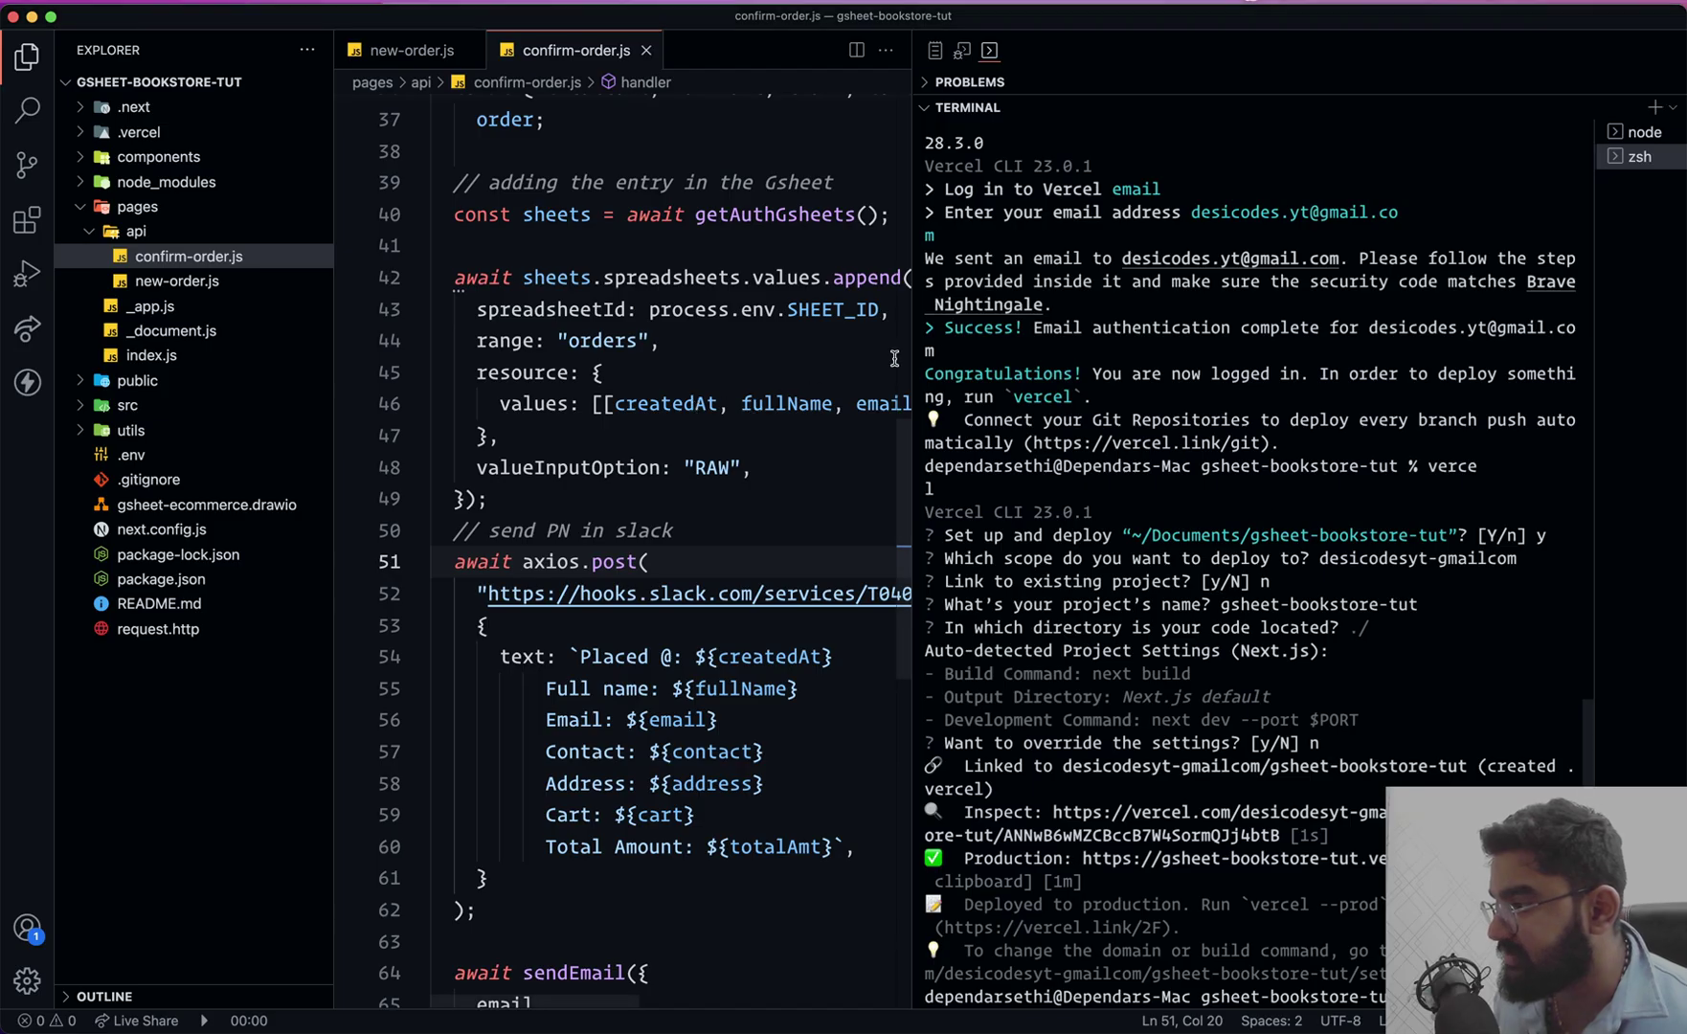
scroll(826, 350, "up", 5)
key("super+p")
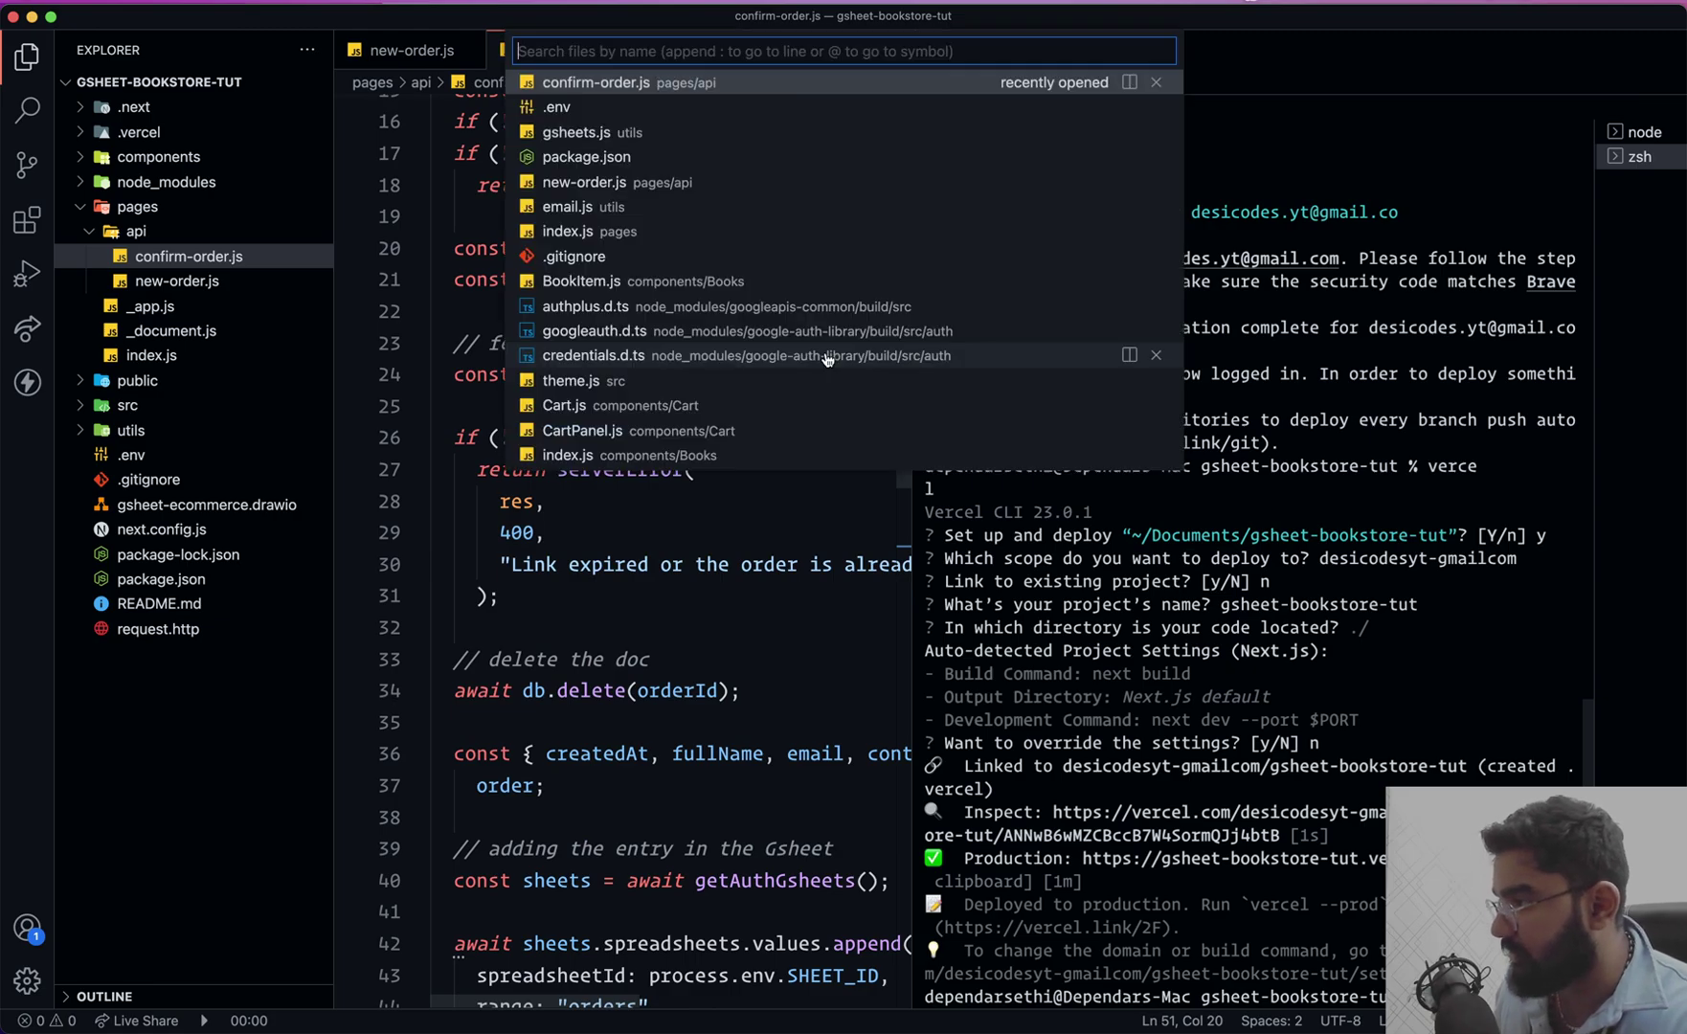
type("new")
key("Return")
scroll(756, 660, "down", 3)
scroll(757, 661, "down", 3)
mouse_move(1450, 145)
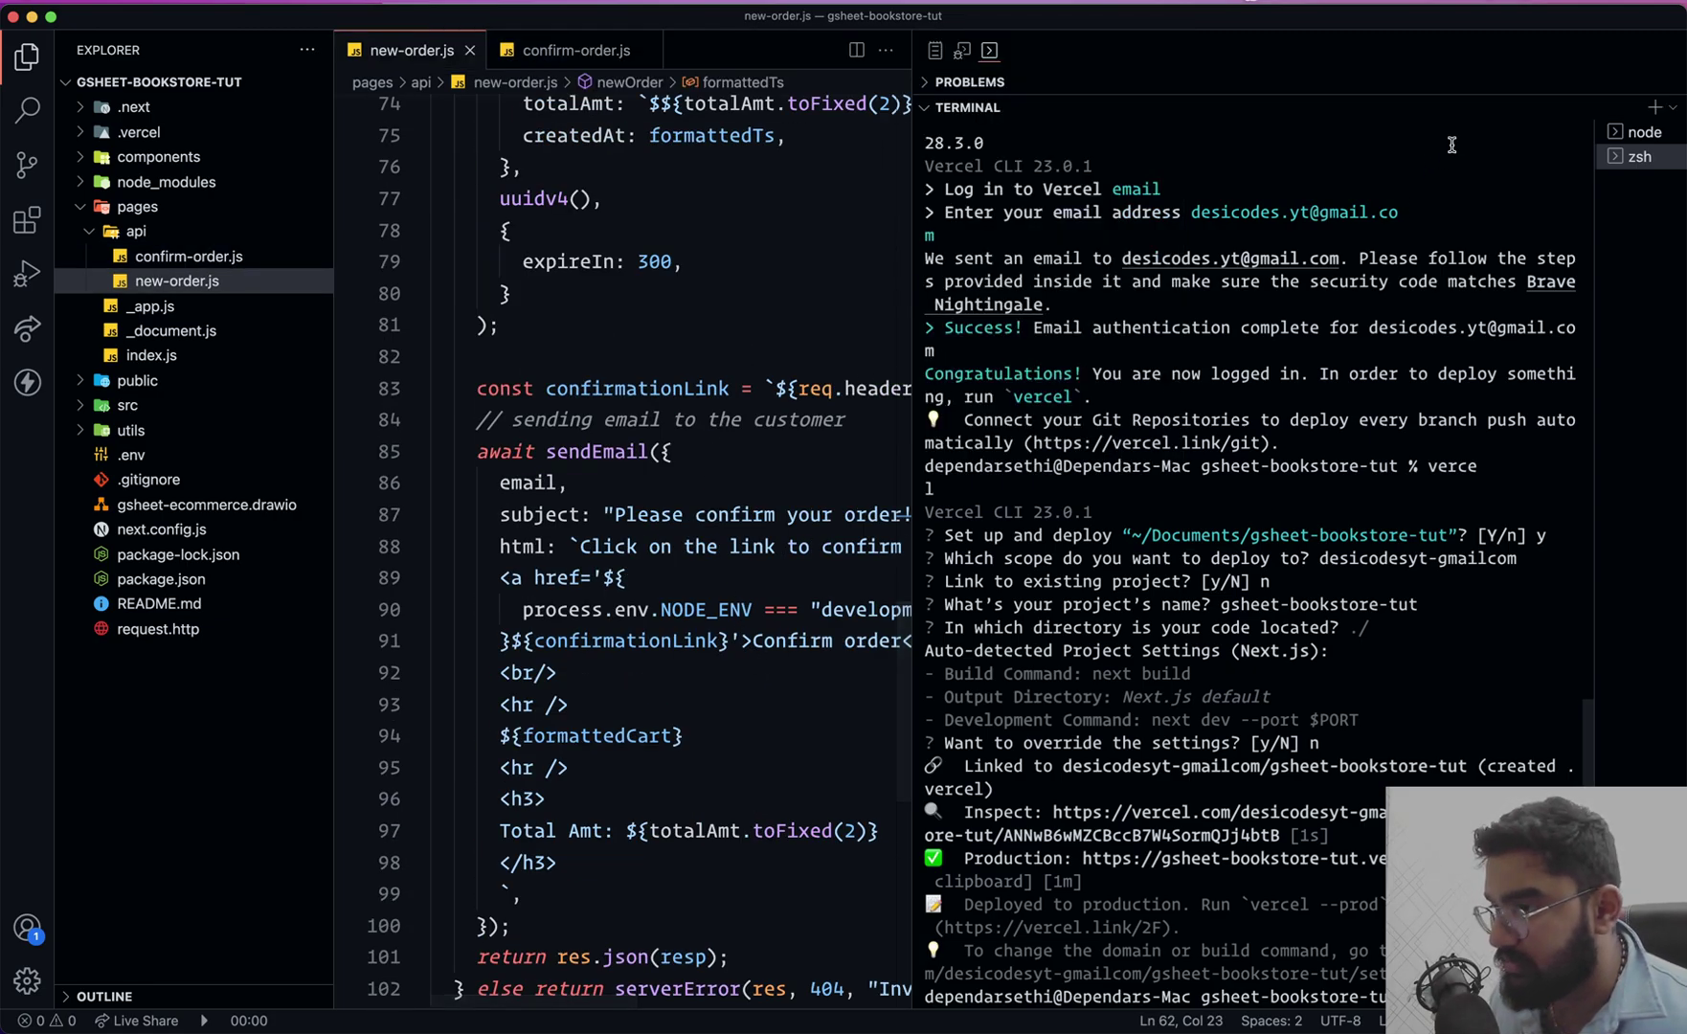
key("super+j")
key("super+k")
key("super+3")
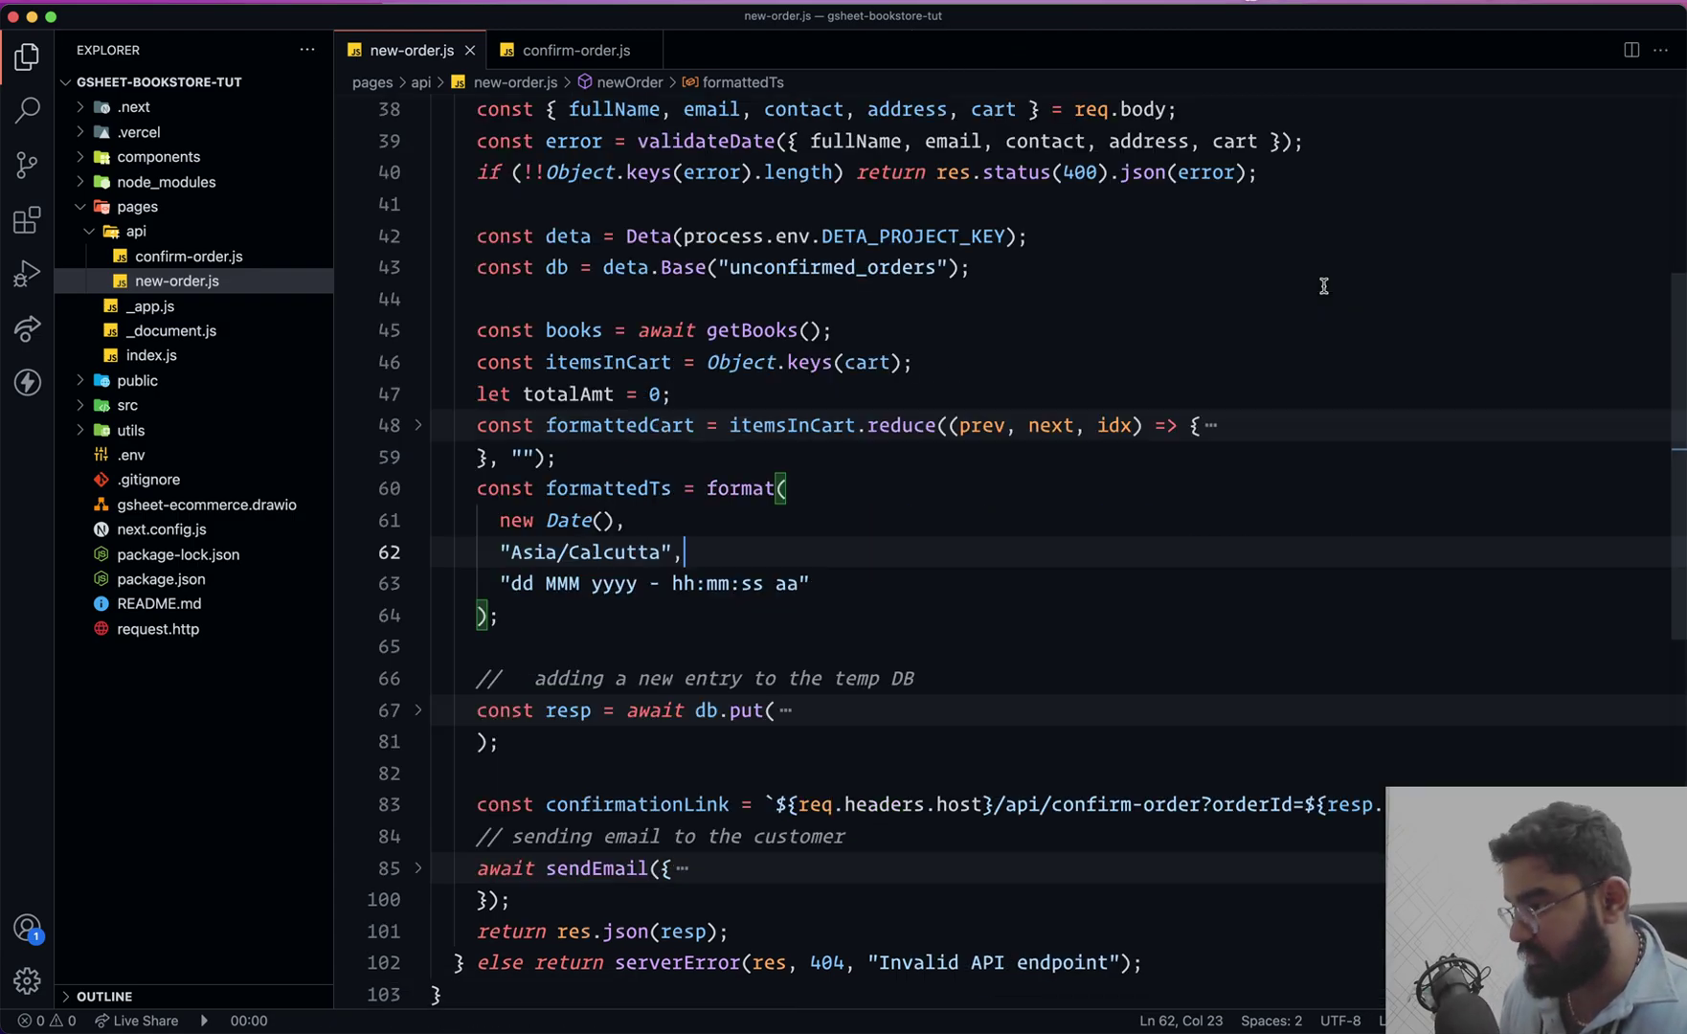
left_click(1177, 423)
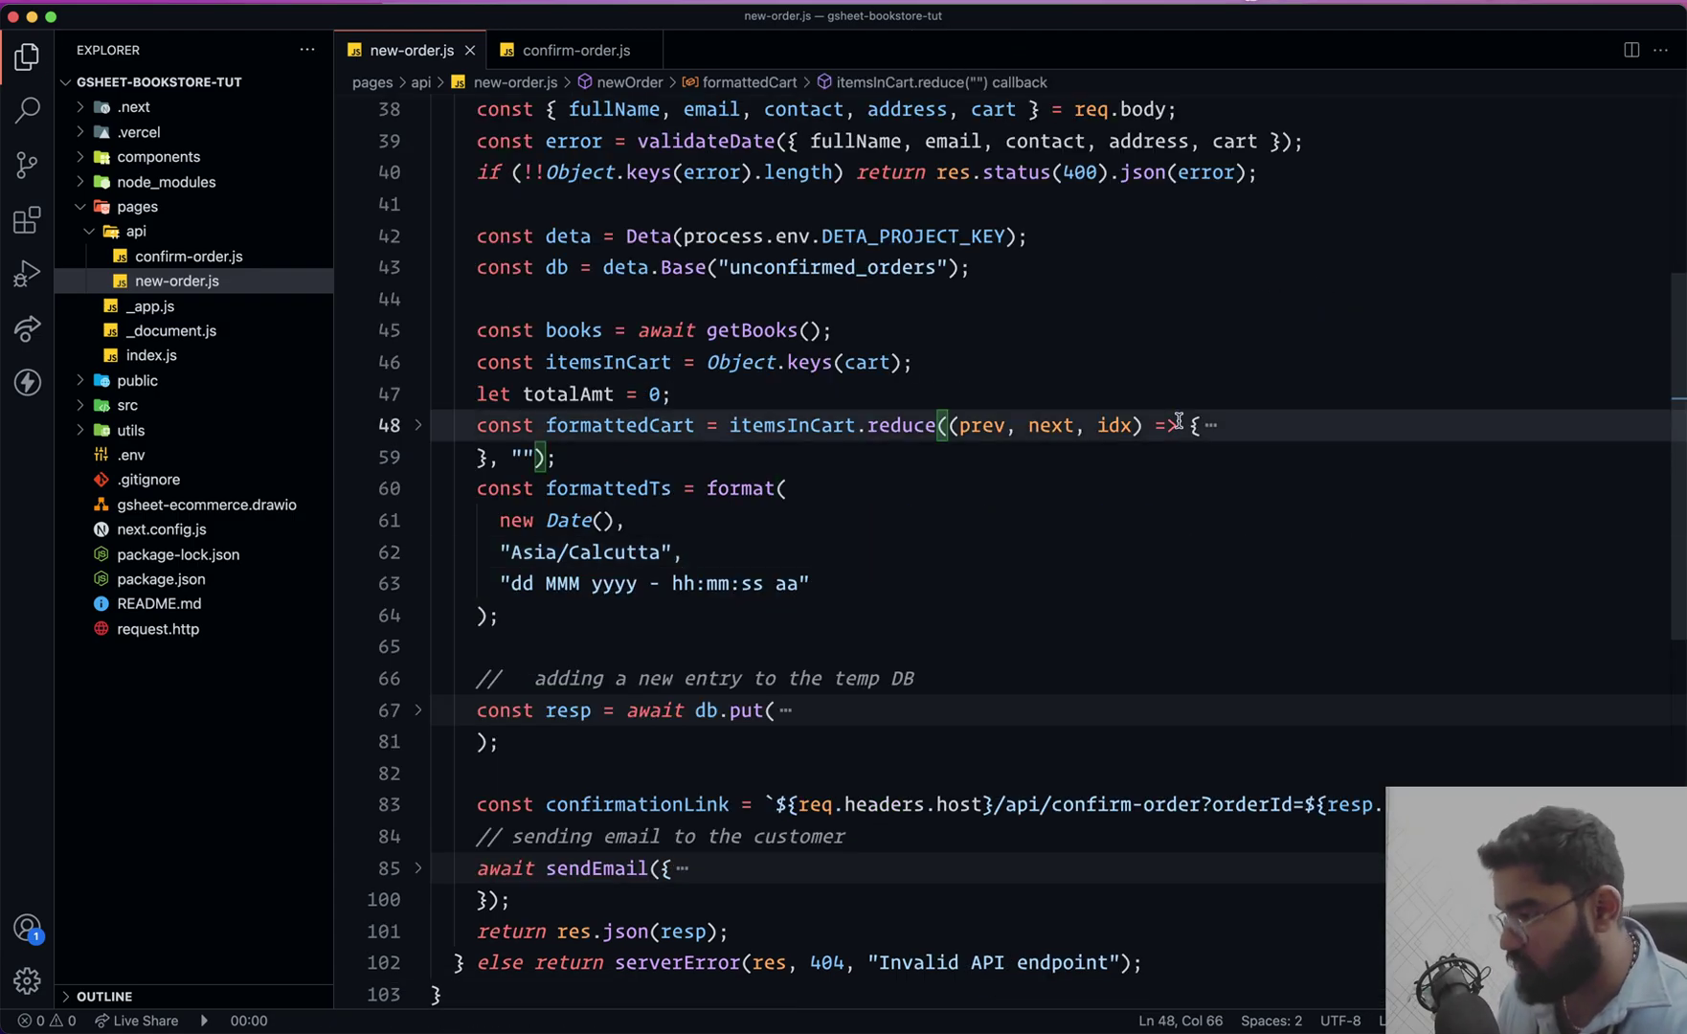
key("super+minus")
scroll(874, 503, "down", 2)
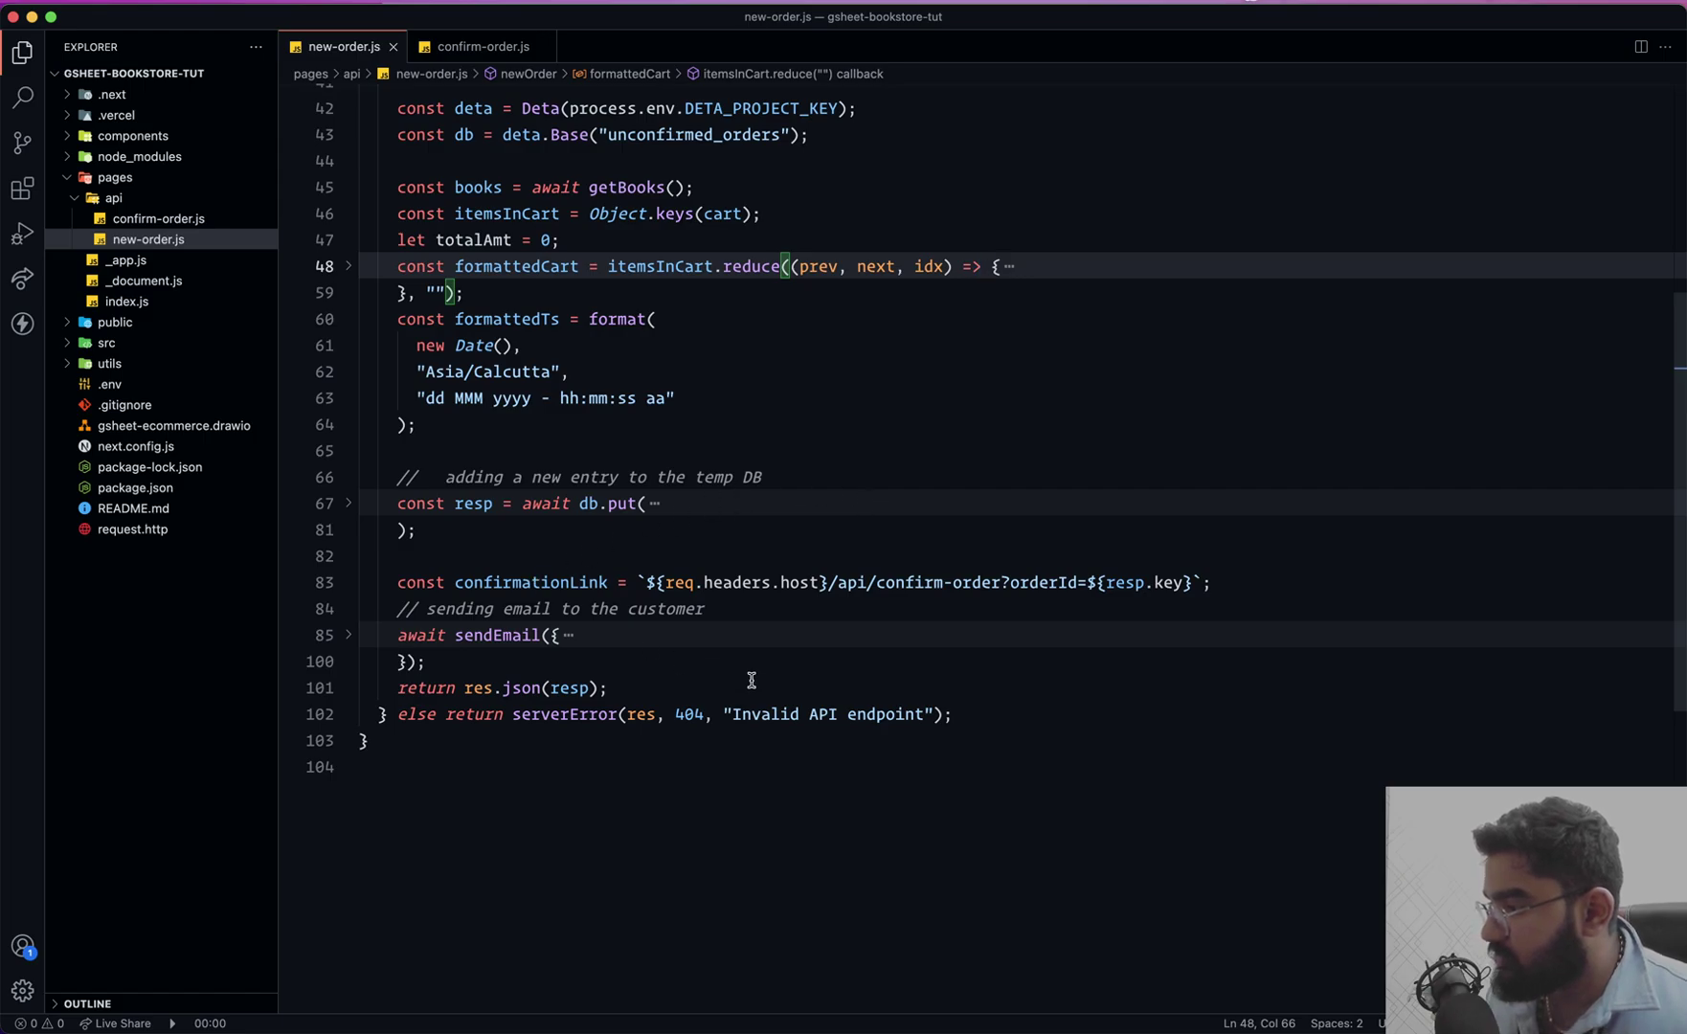
Unfold sendEmail, highlight the link host and line 90's NODE_ENV protocol condition, then return to Gmail.
left_click(414, 639)
left_click(350, 635)
left_click(617, 714)
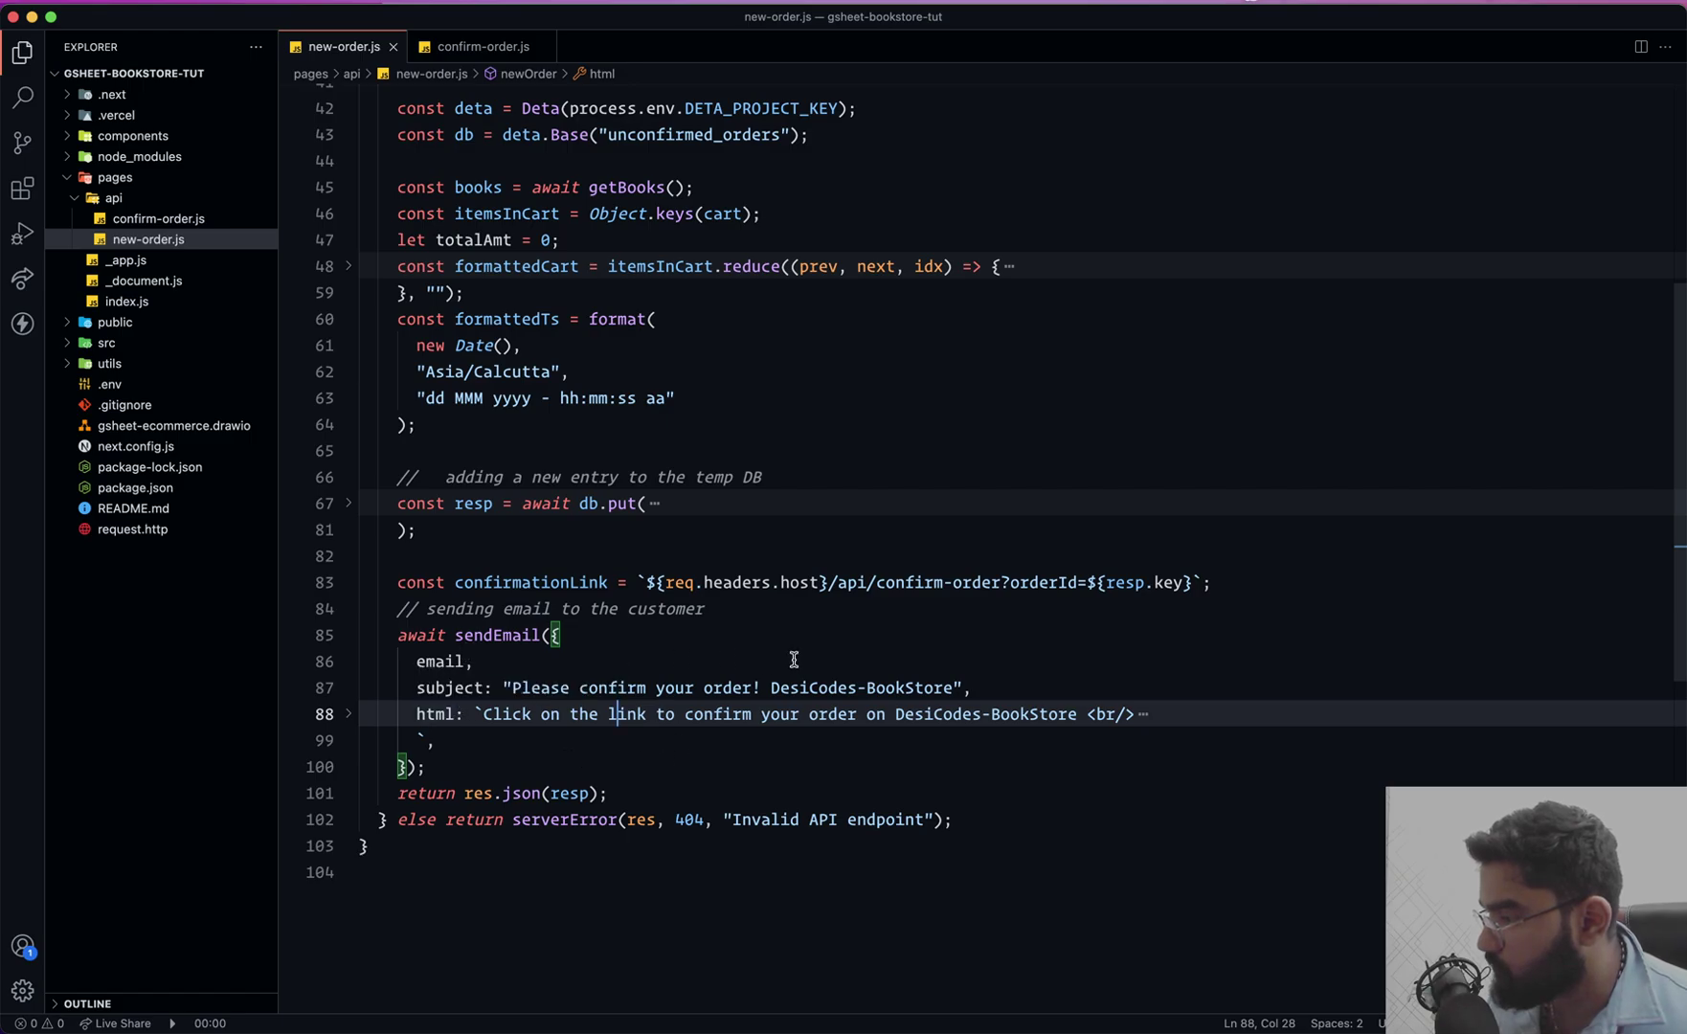
left_click(622, 660)
scroll(684, 628, "up", 1)
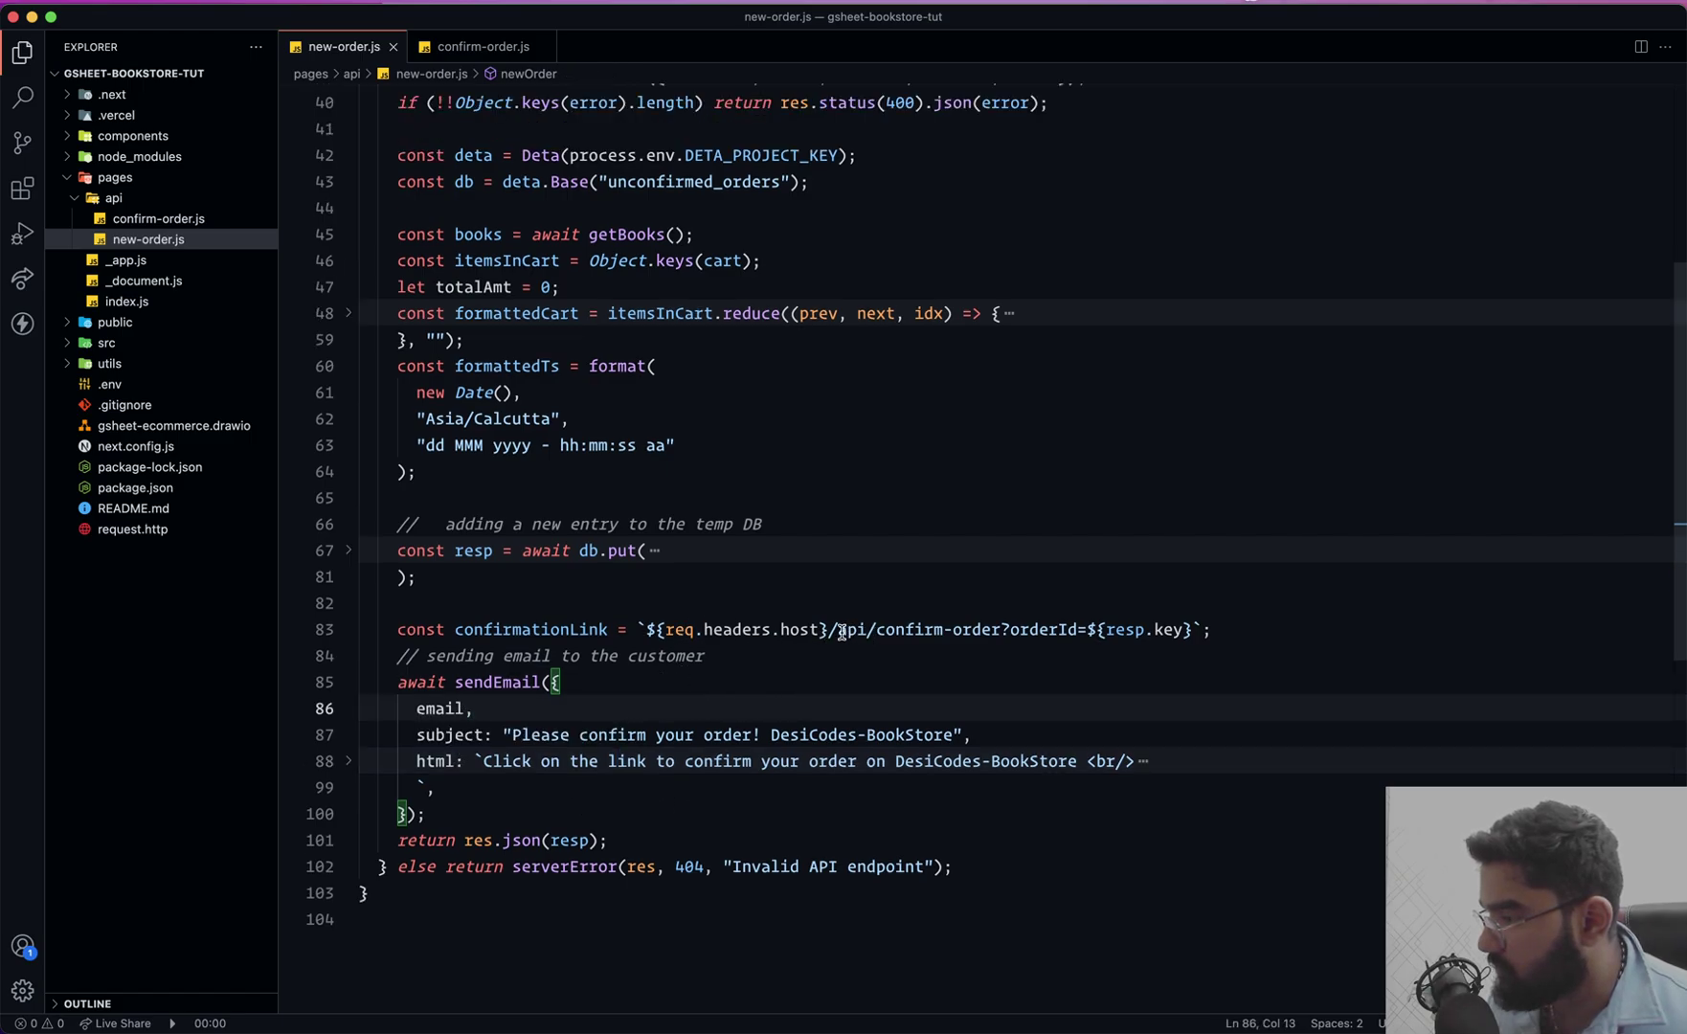
left_click_drag(836, 633, 641, 630)
left_click(619, 714)
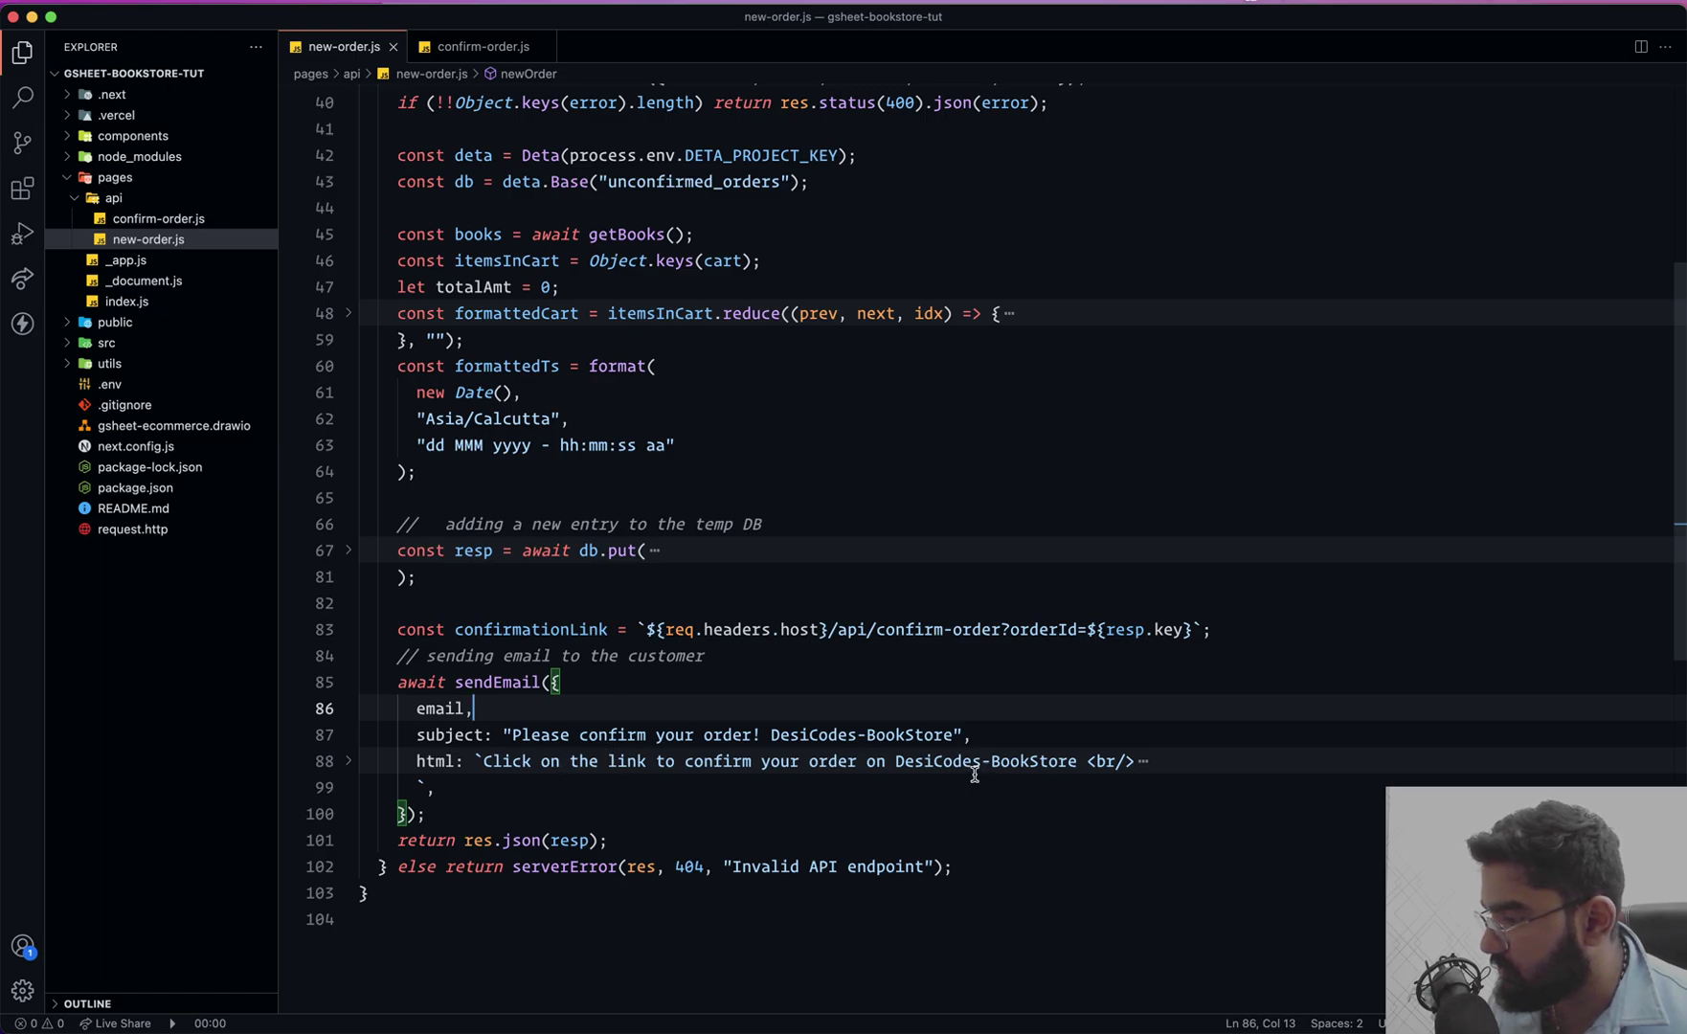
left_click(1141, 762)
left_click(752, 787)
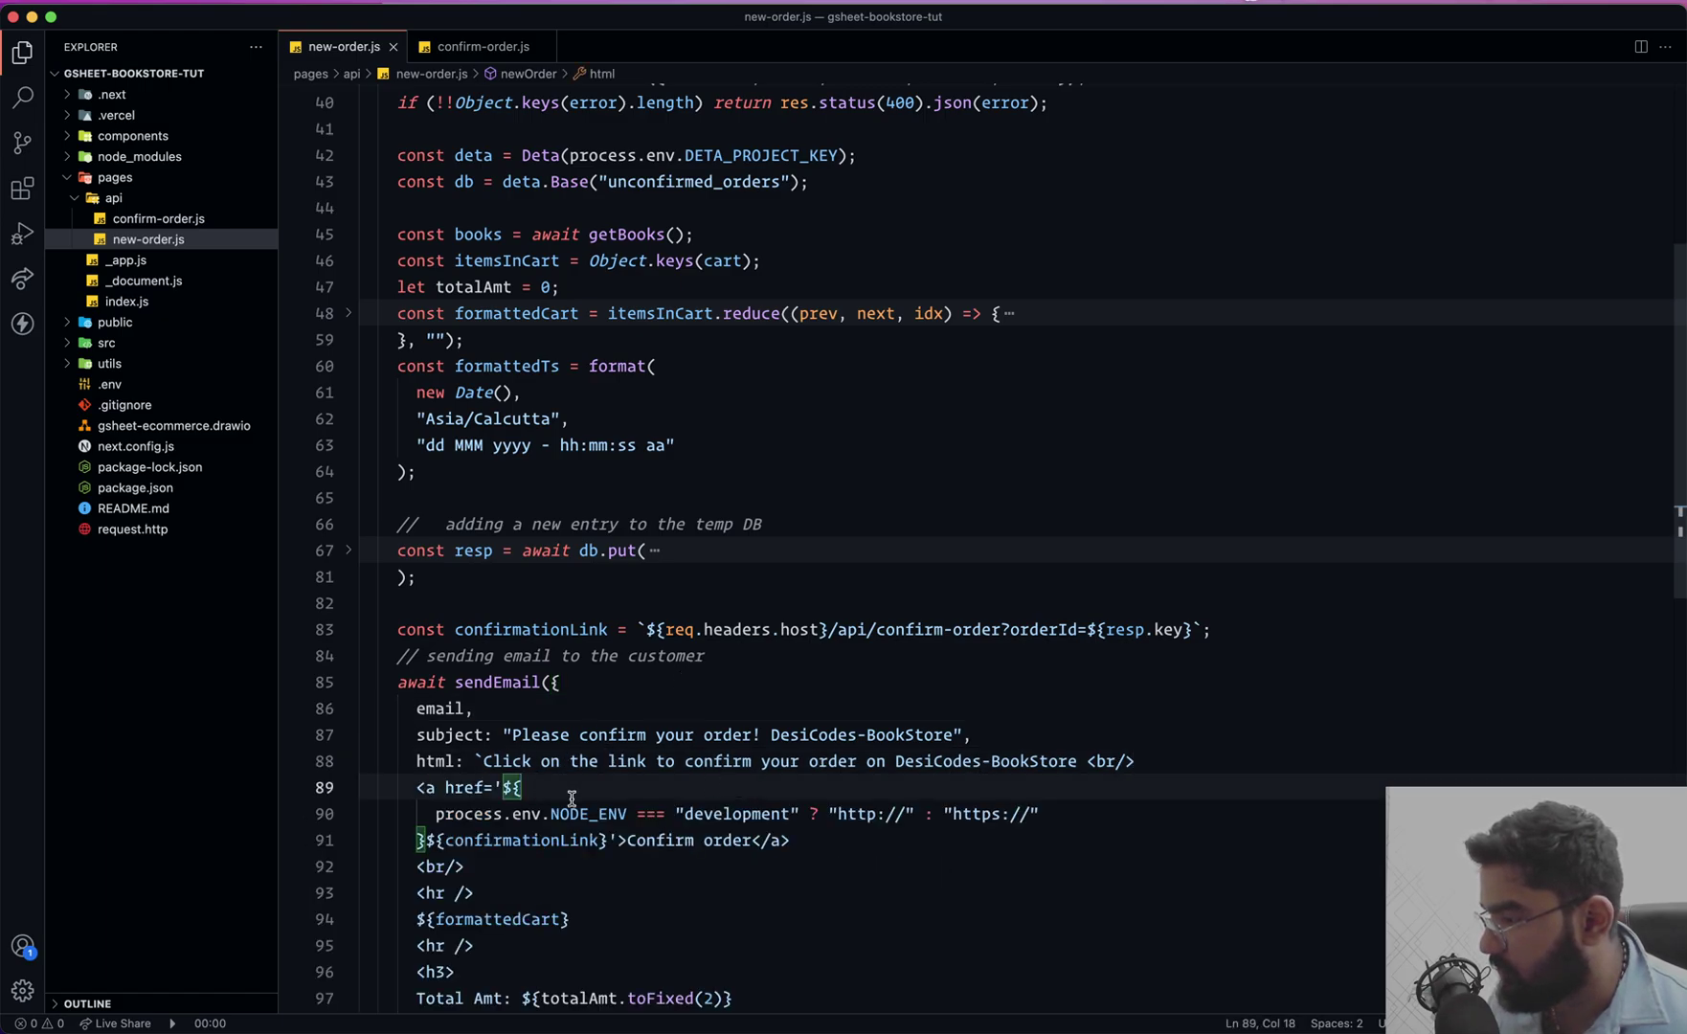
left_click(438, 815)
left_click_drag(438, 814, 1044, 815)
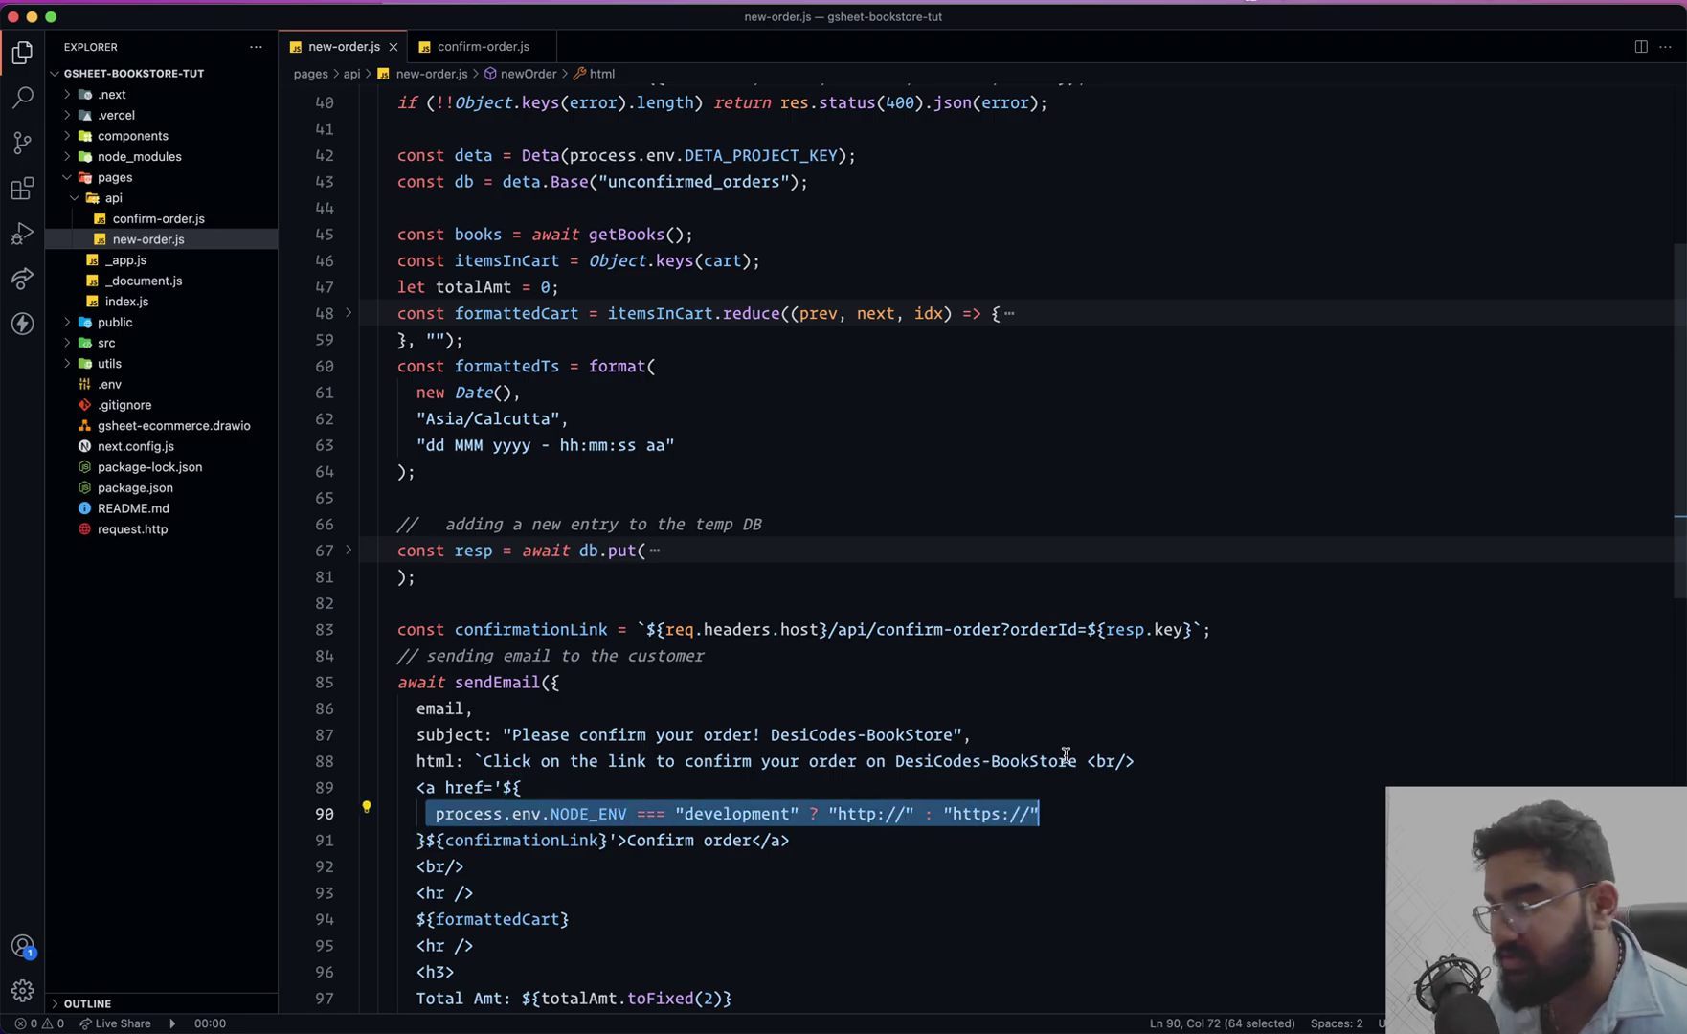
key("super+Tab")
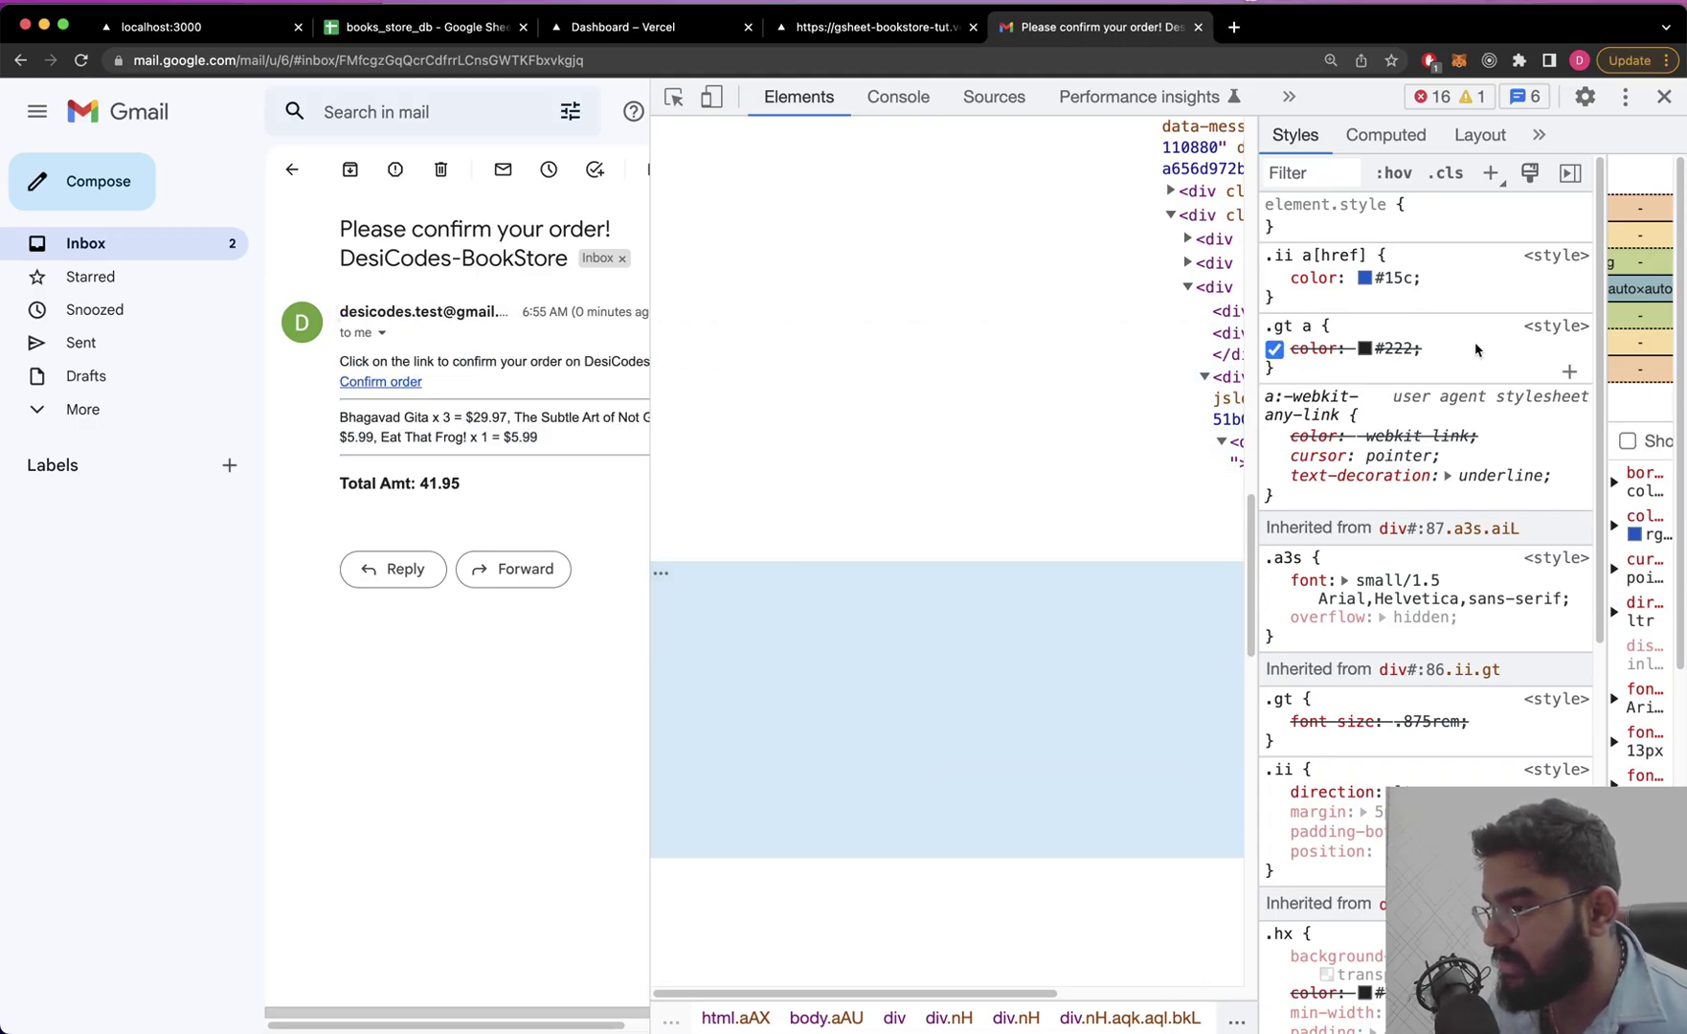
Inspect the email in DevTools and widen the panel to read the Confirm order link's href.
left_click(1663, 96)
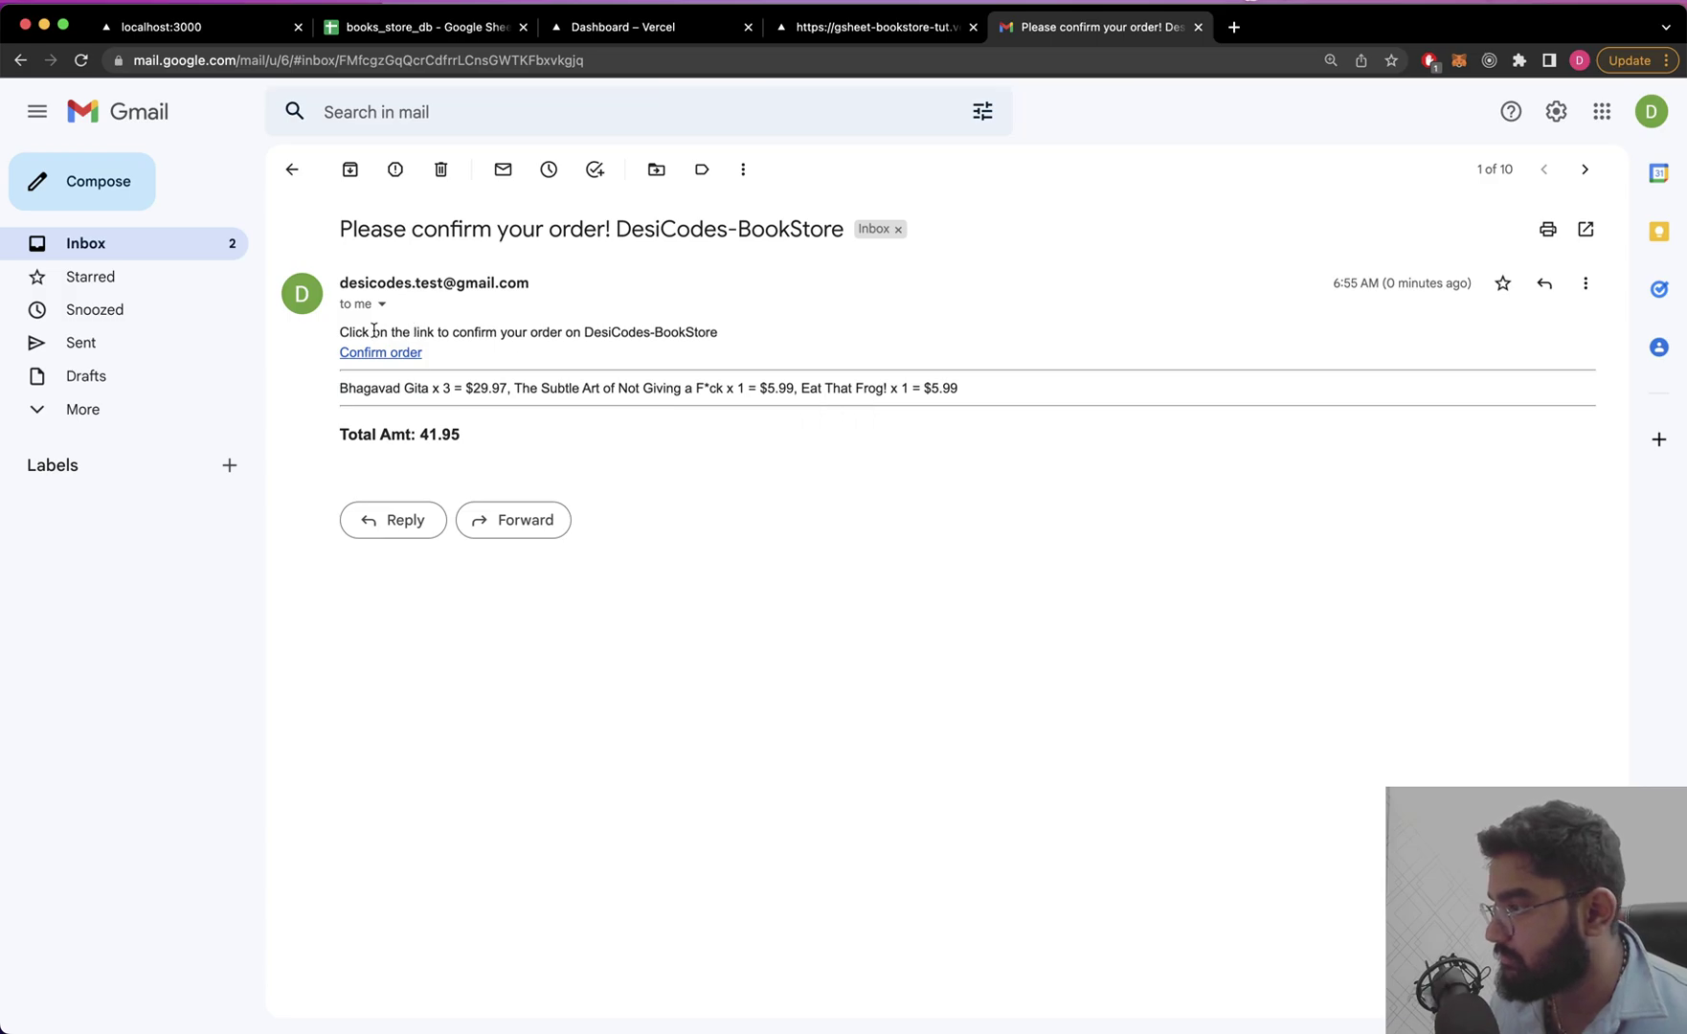
key("super+alt+i")
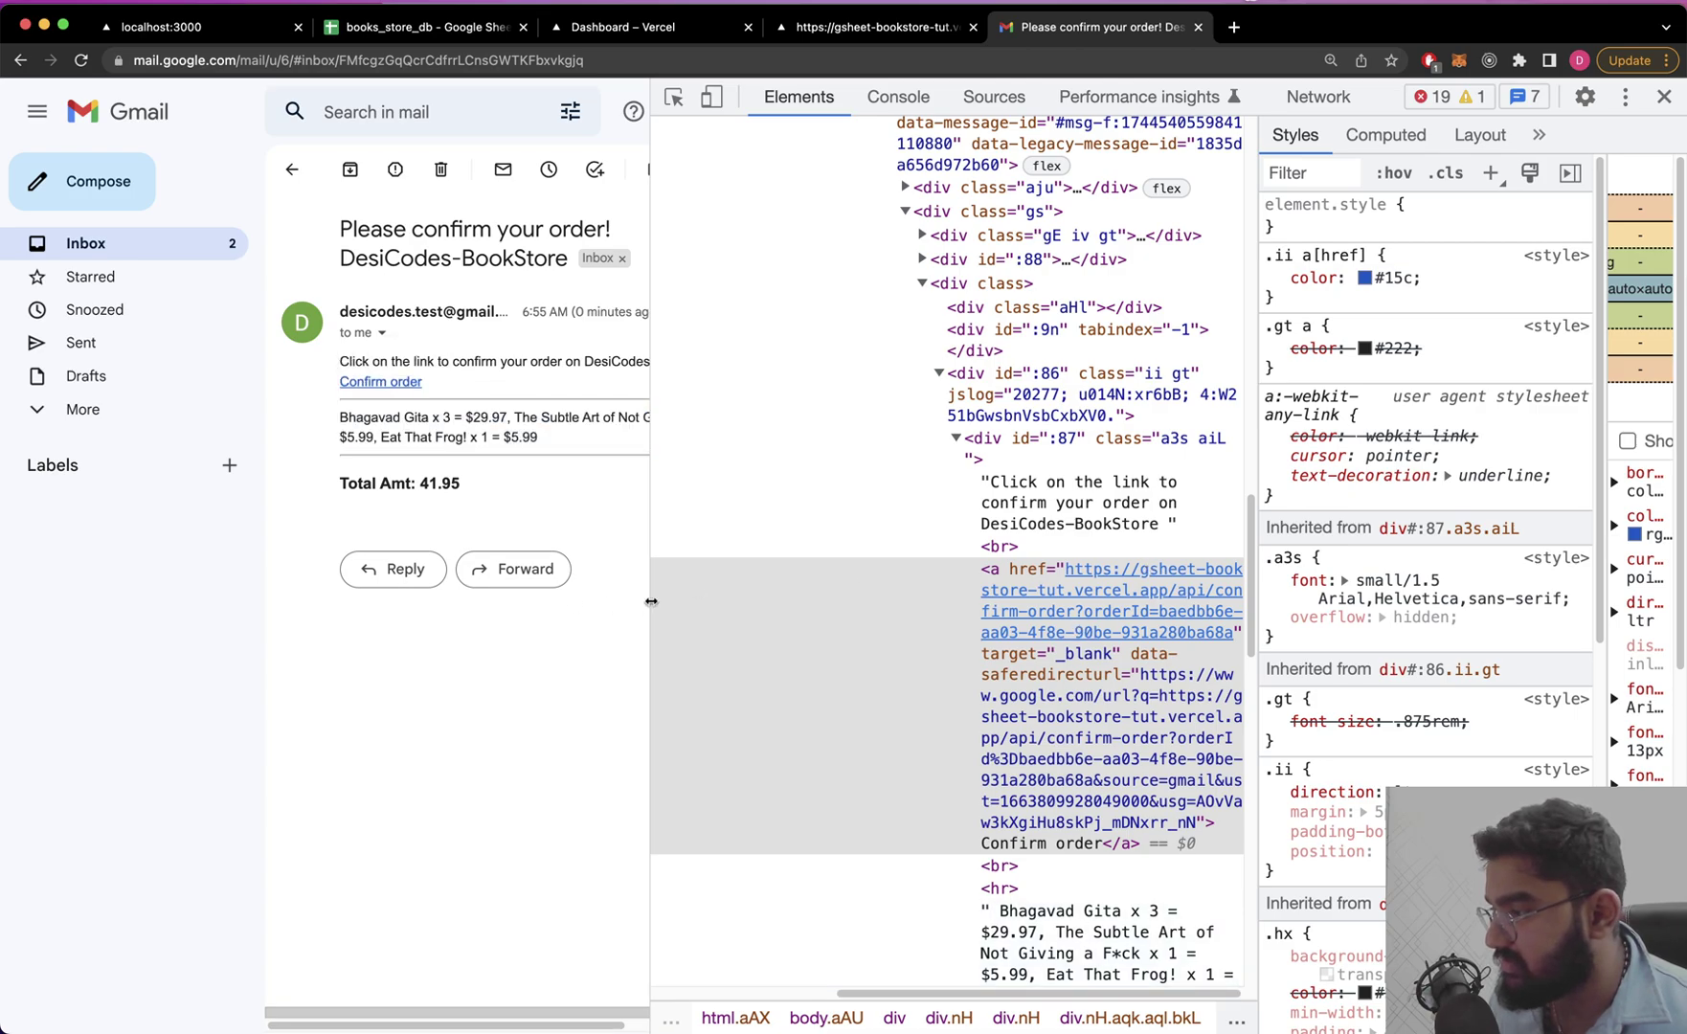
left_click_drag(652, 604, 378, 603)
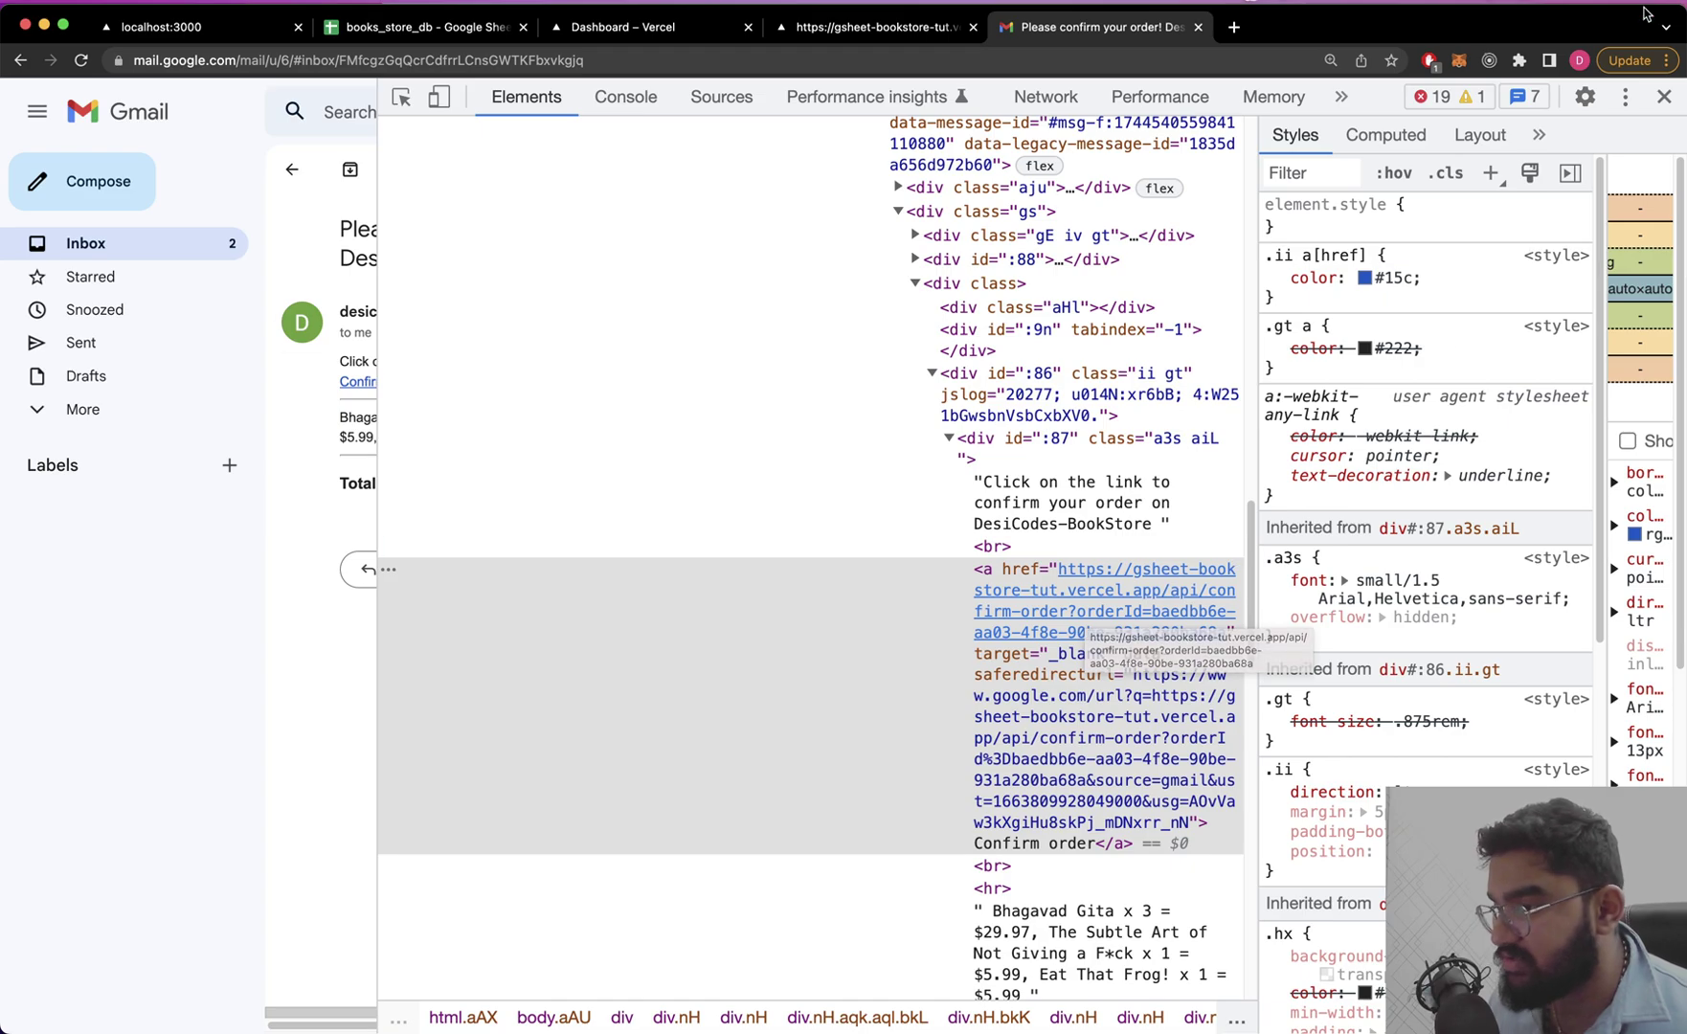
key("super+alt+i")
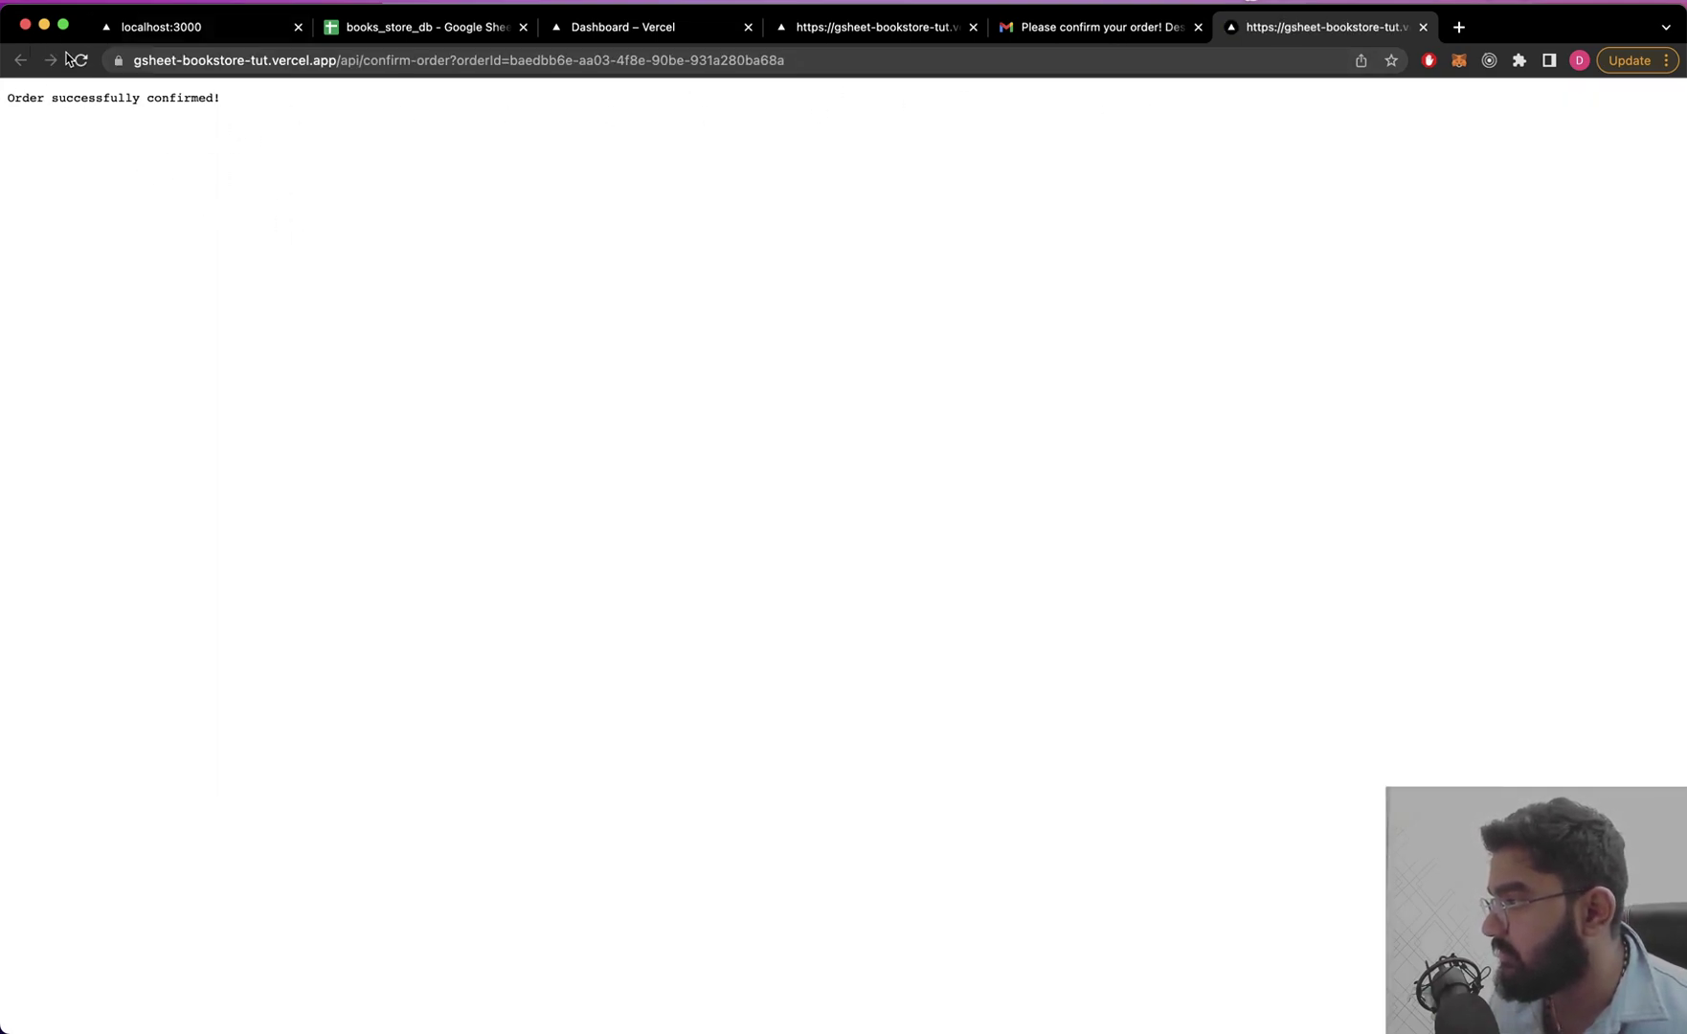
Close the confirmation page and the order confirmation email, returning to the live bookstore.
left_click(82, 62)
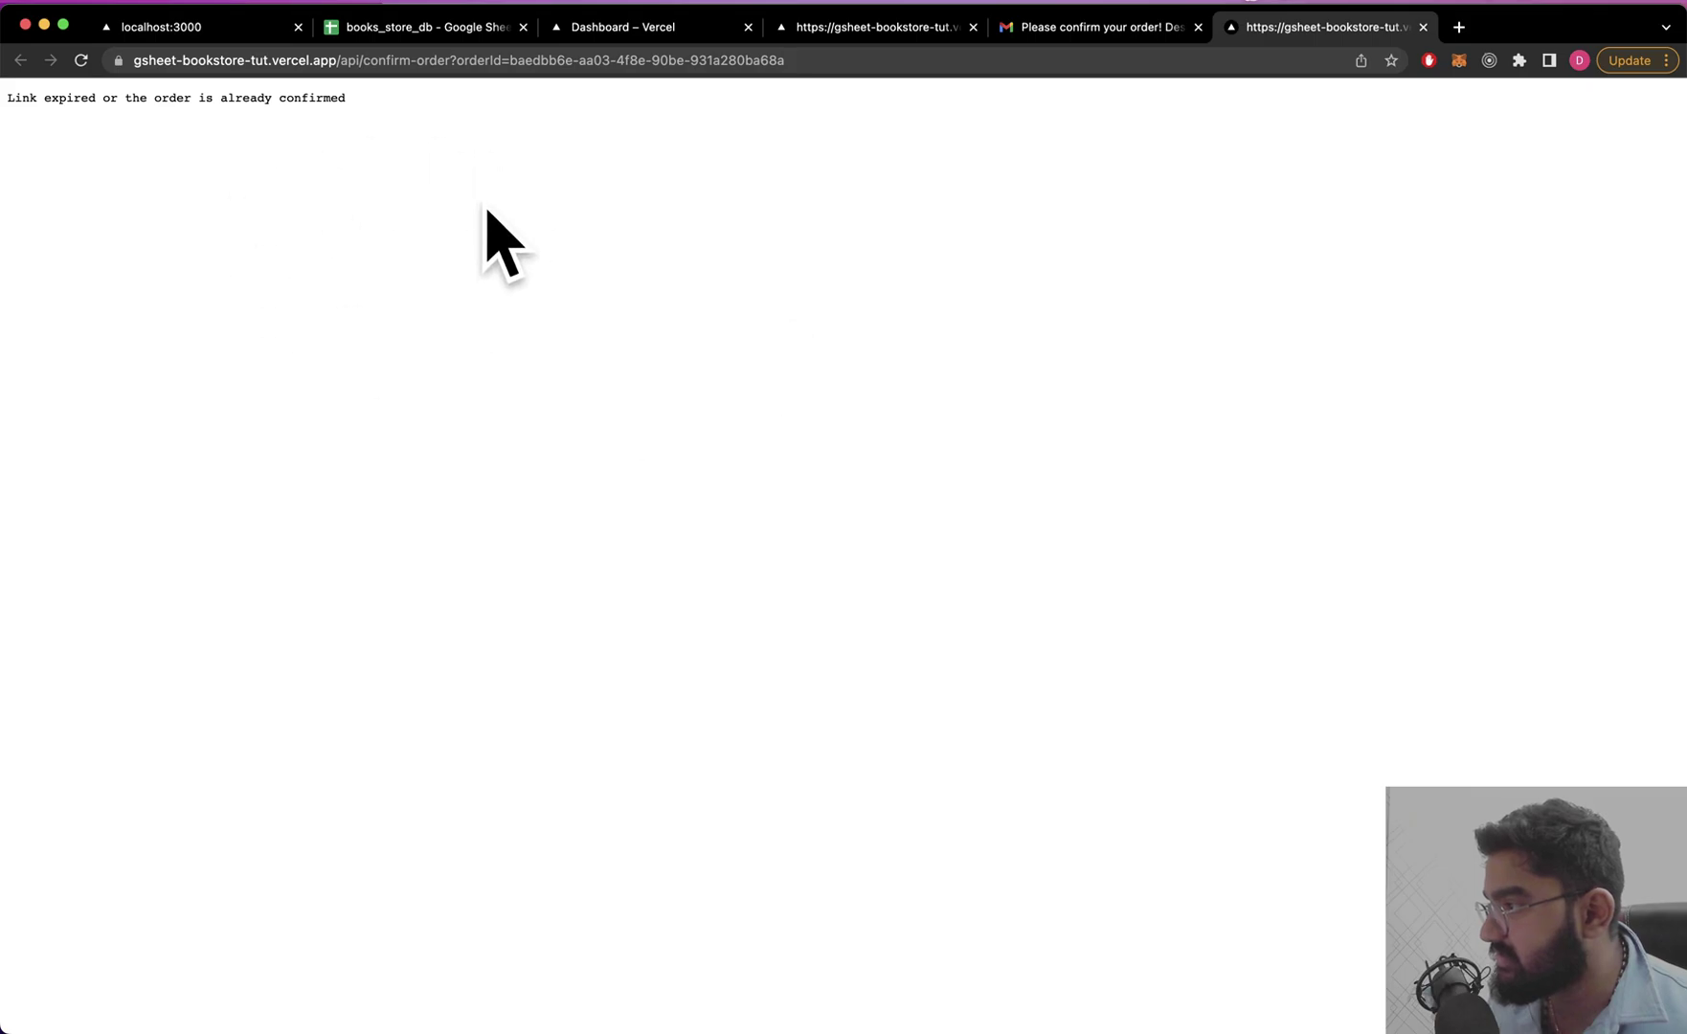
left_click(1421, 27)
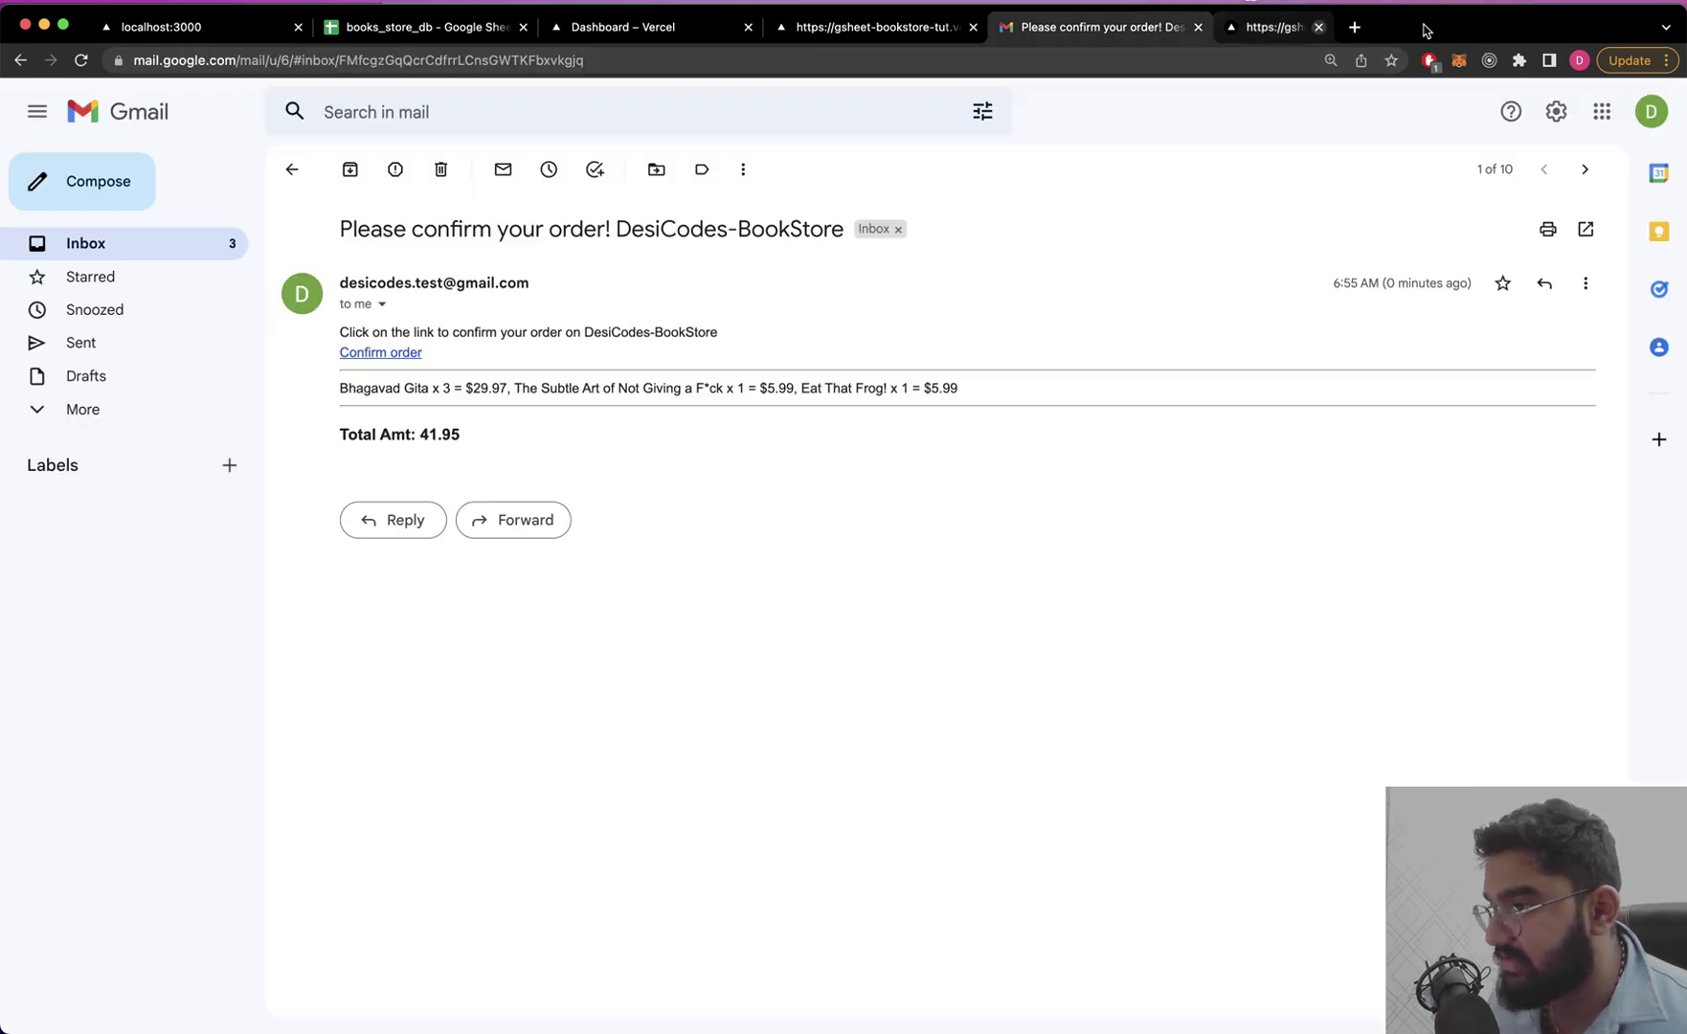
left_click(132, 106)
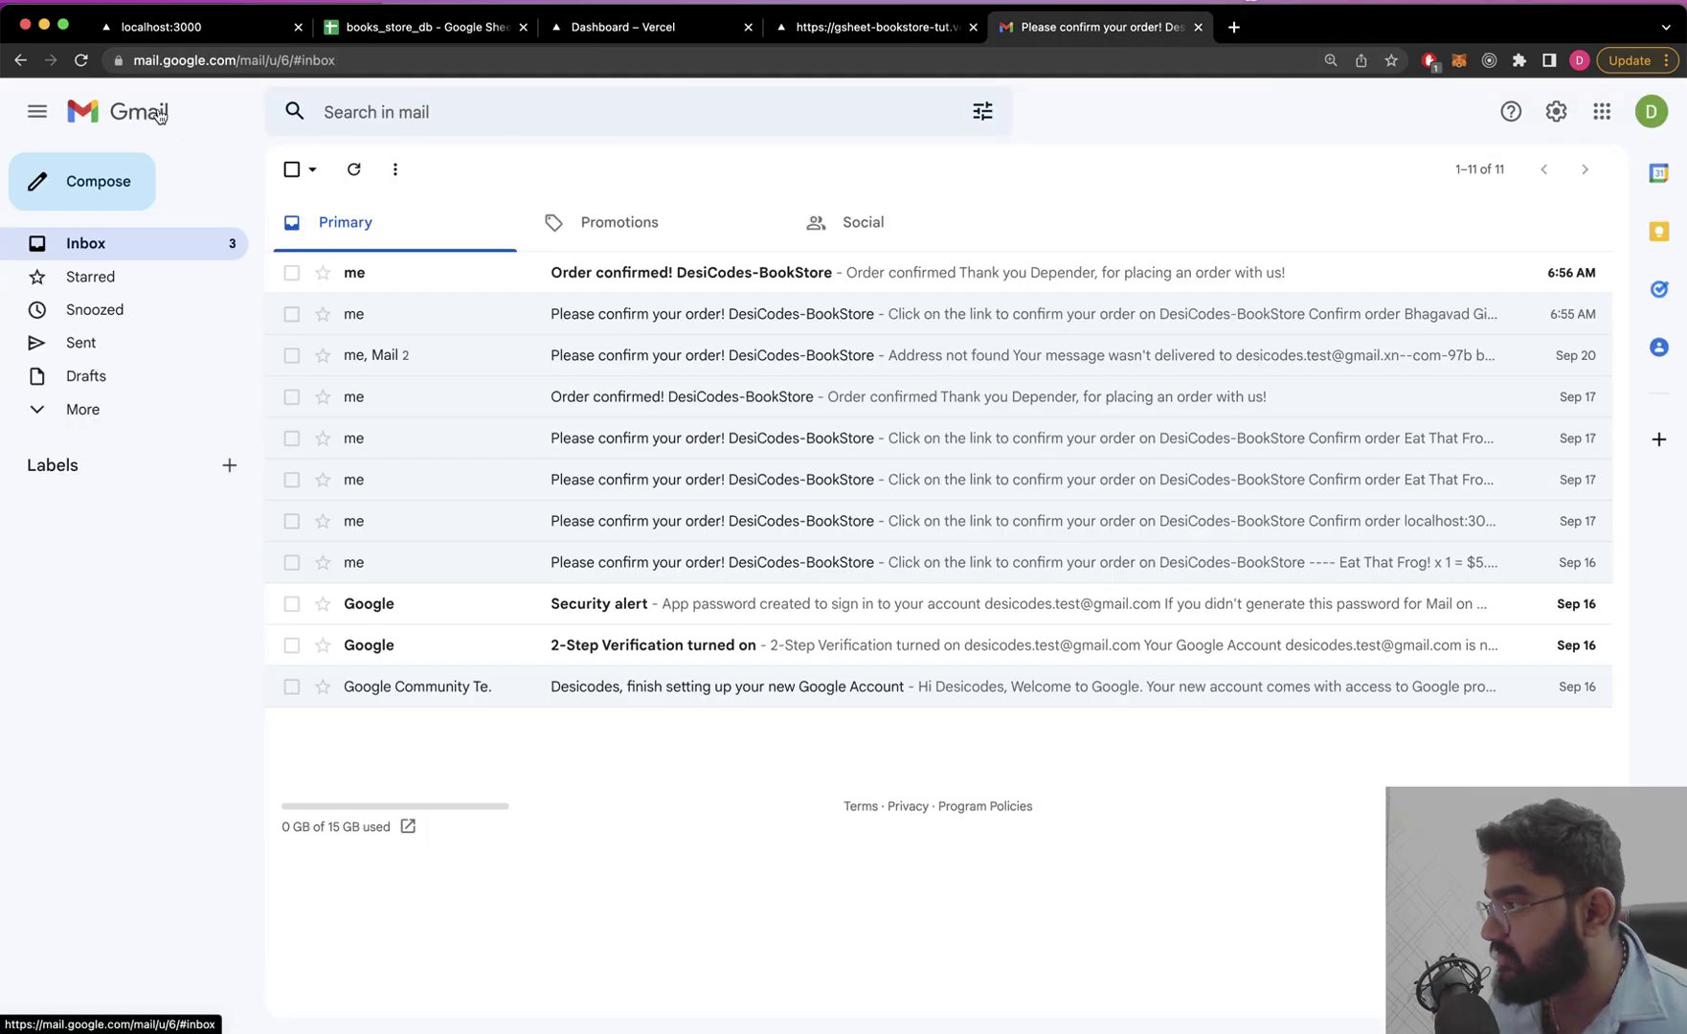
left_click(795, 272)
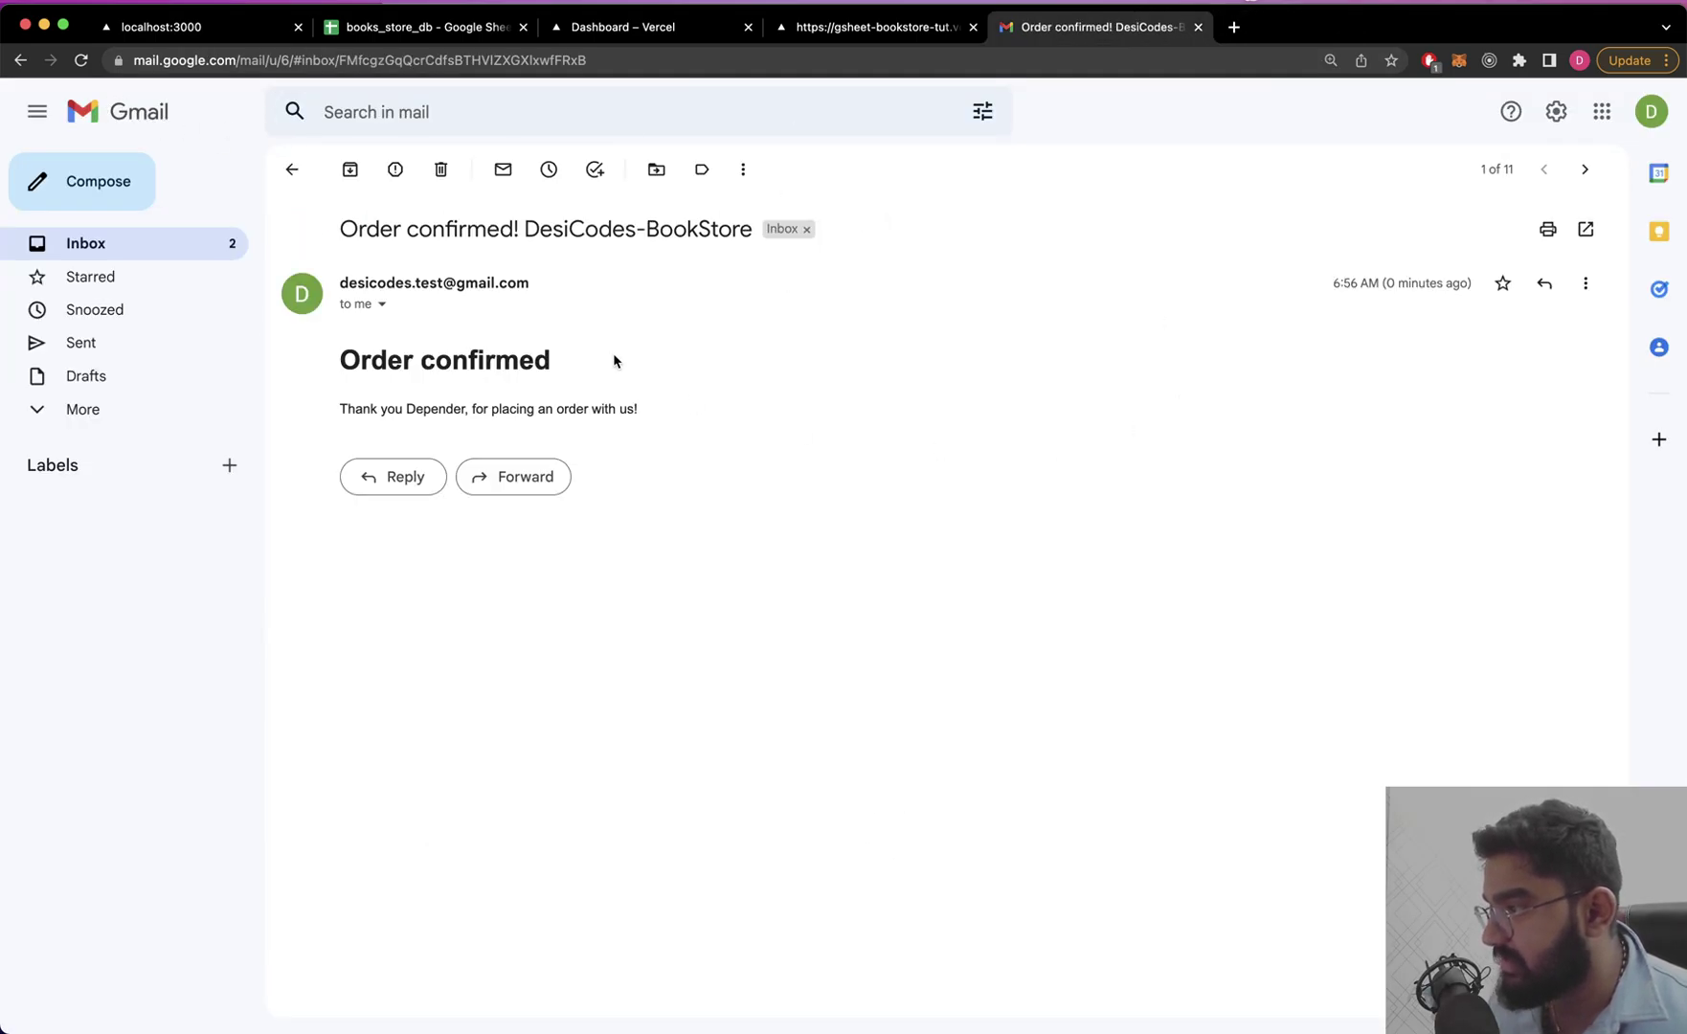
left_click(875, 27)
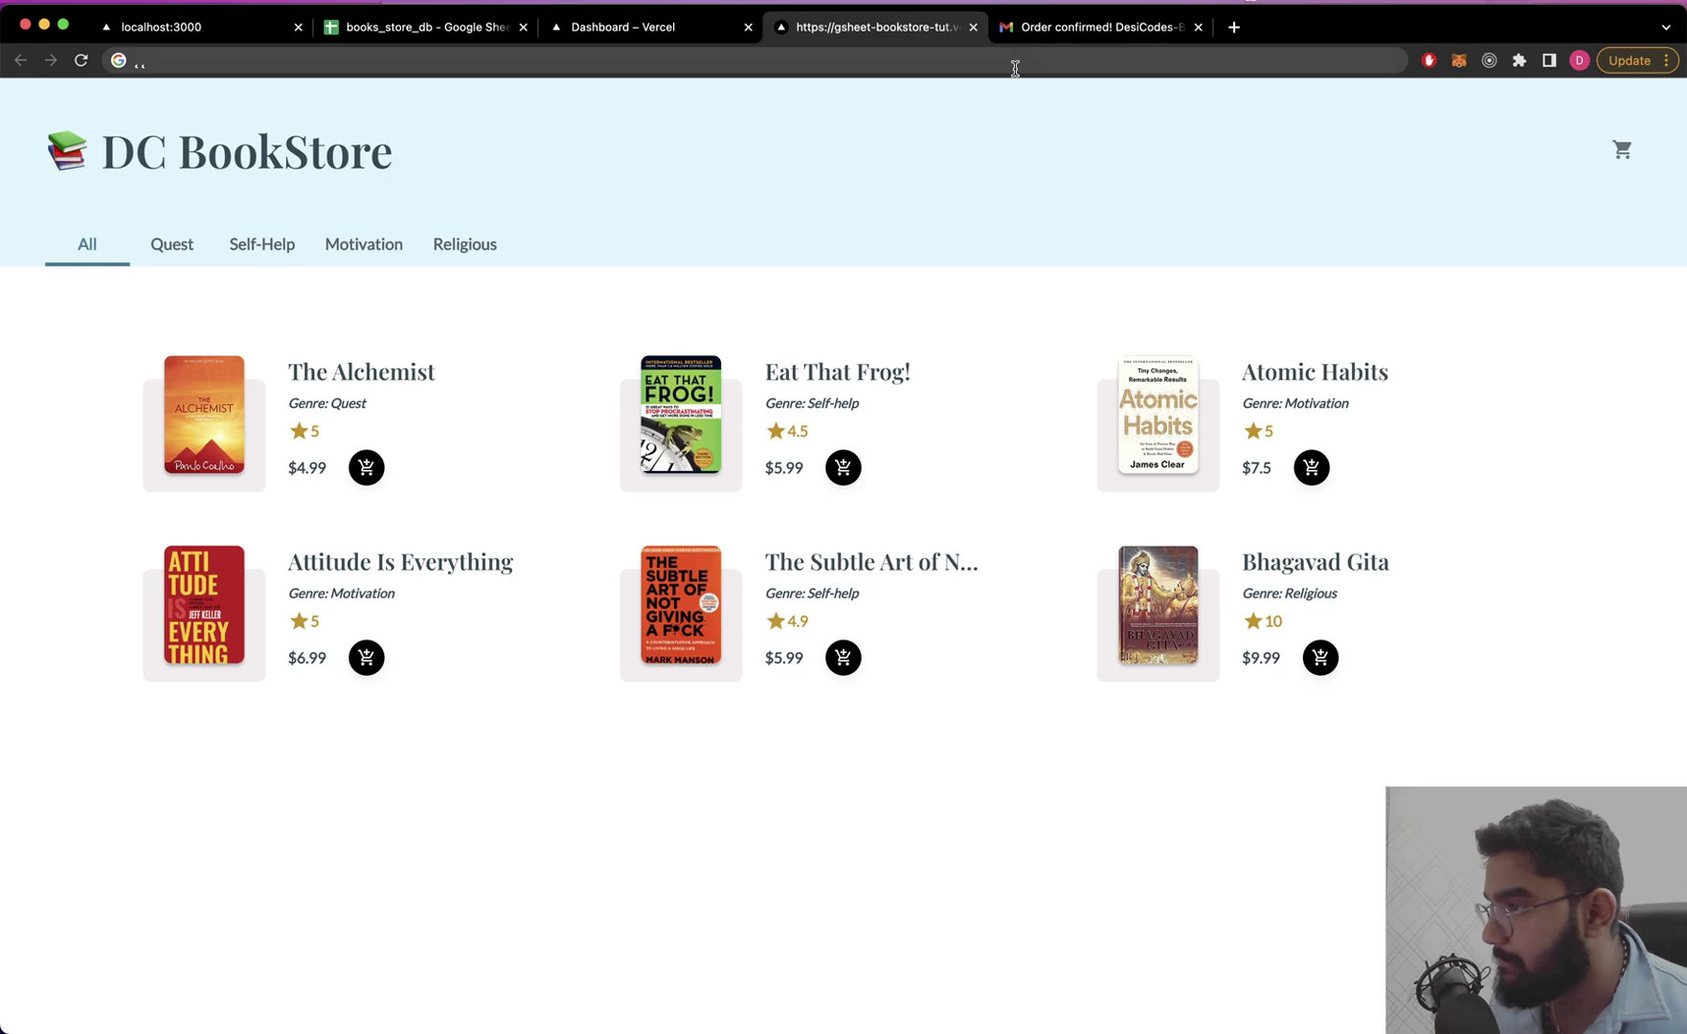
left_click(1198, 27)
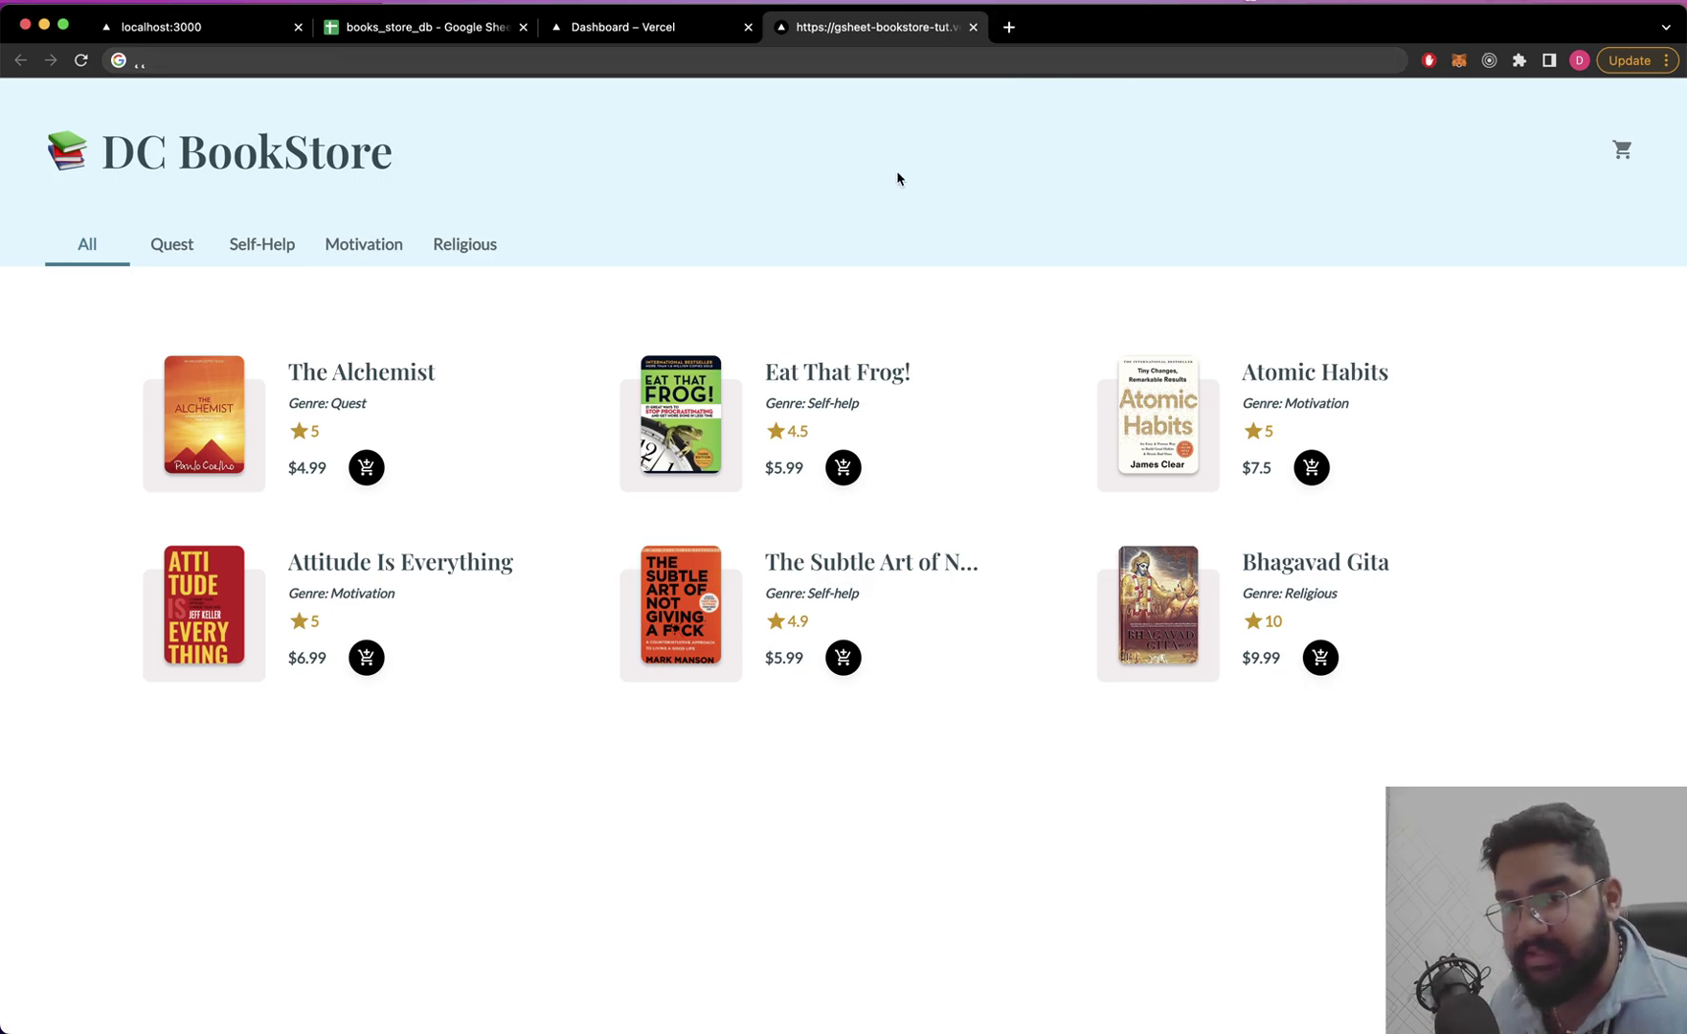
Filter the store by Quest, Self-Help and Religious, show all six books, then open the orders sheet.
left_click(171, 244)
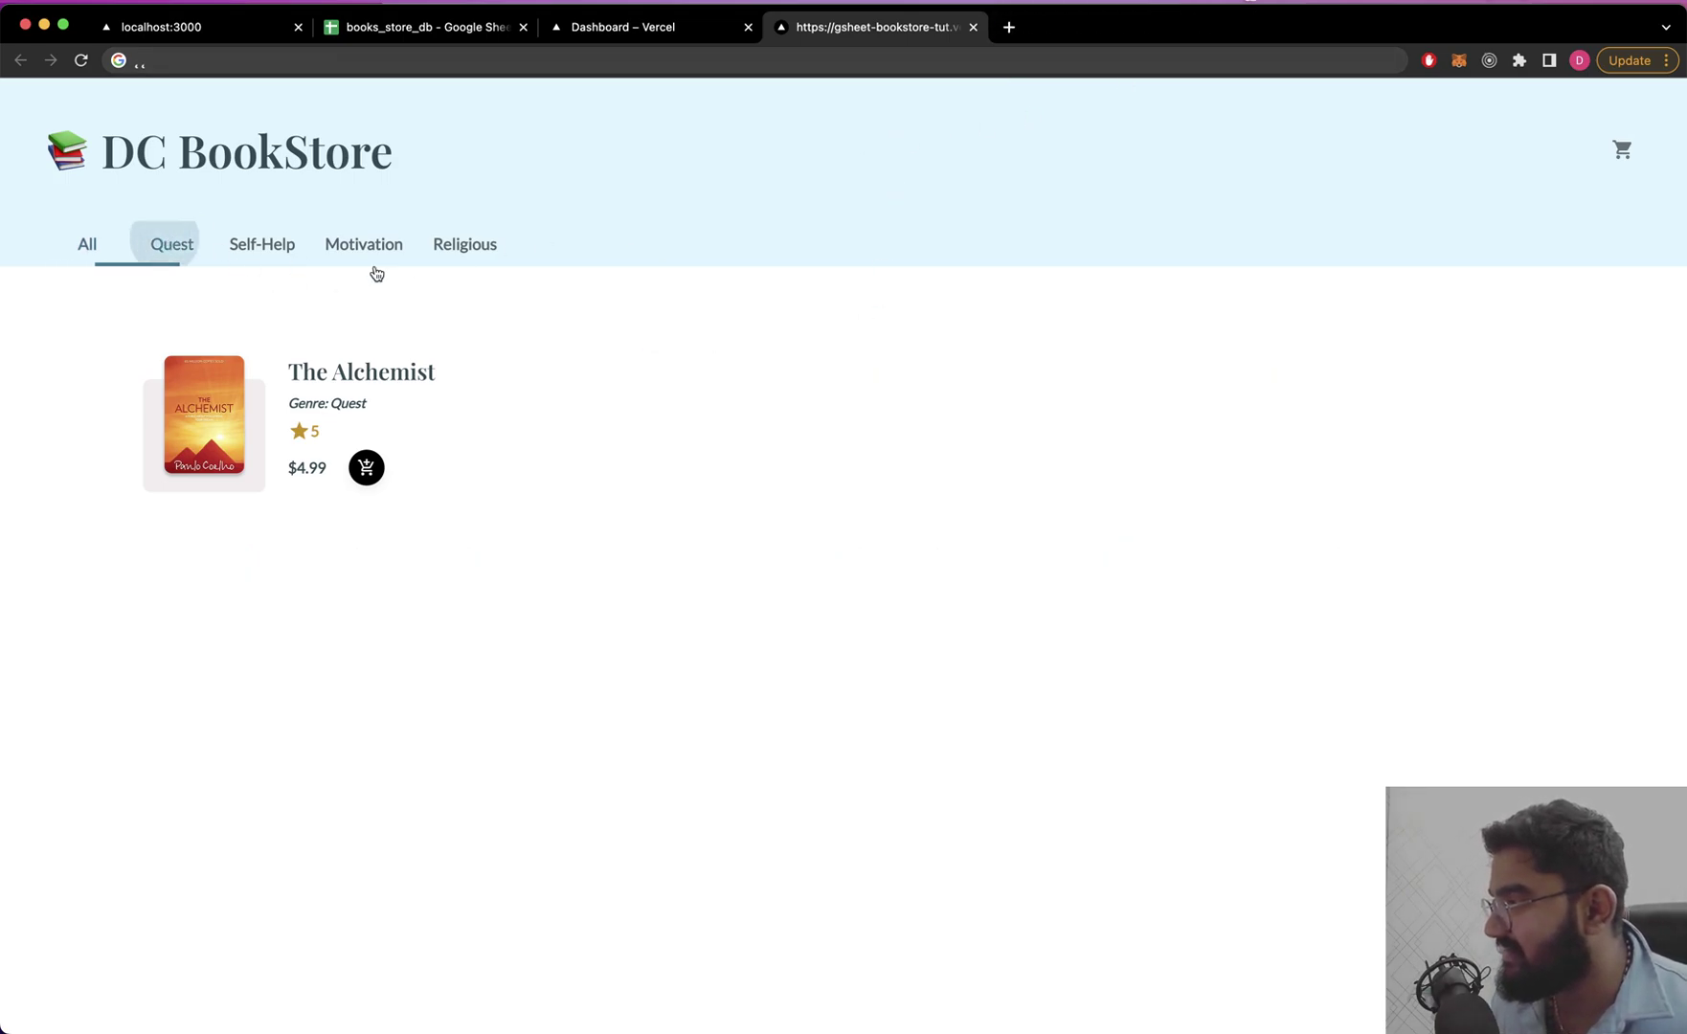
left_click(262, 244)
left_click(465, 244)
left_click(105, 256)
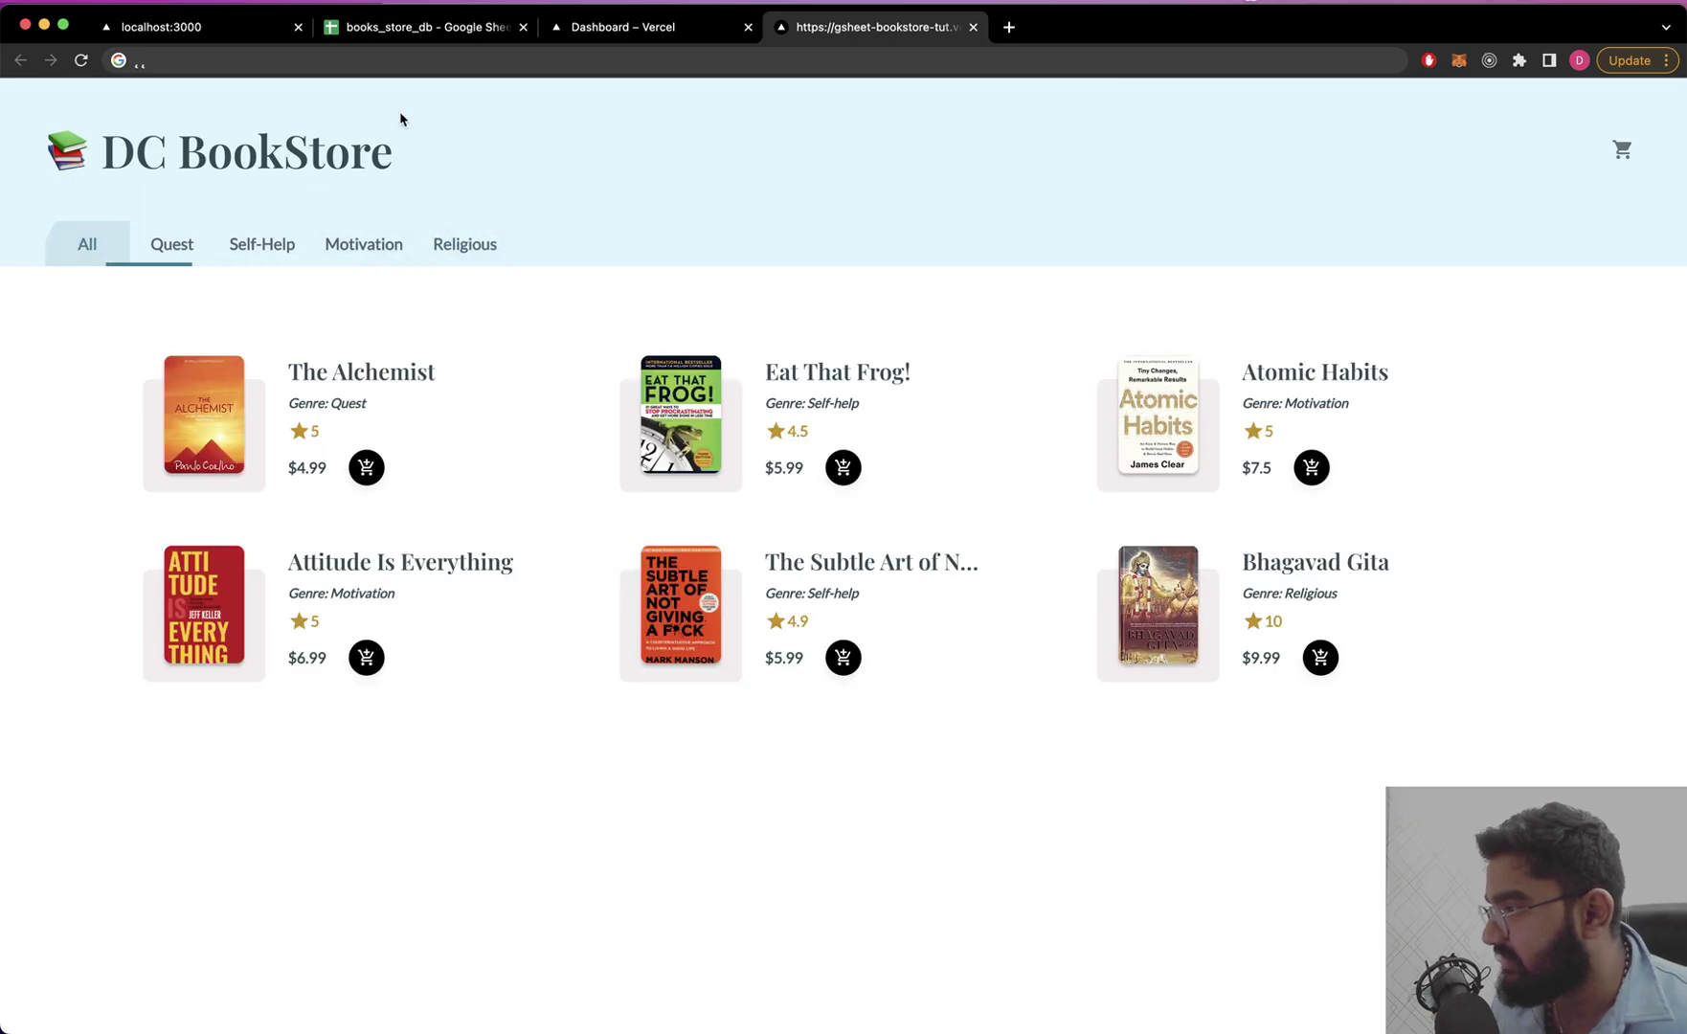
left_click(455, 29)
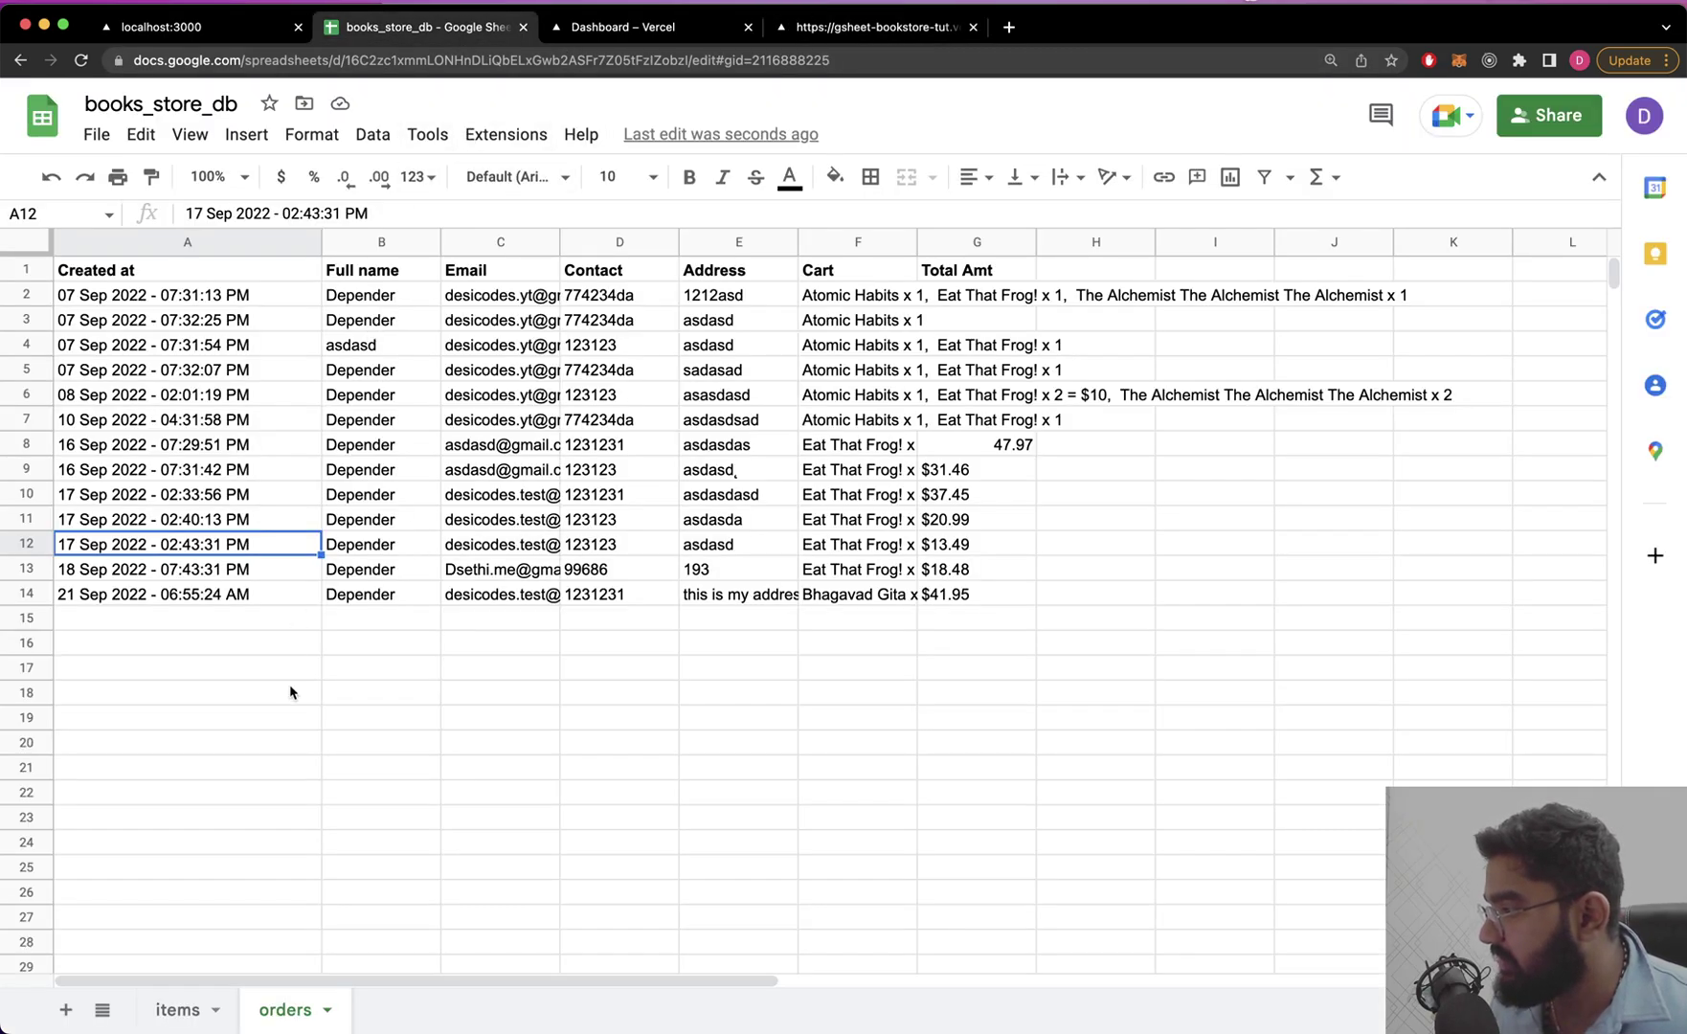
Inspect the newest order's total and full cart contents in row 14.
left_click(138, 640)
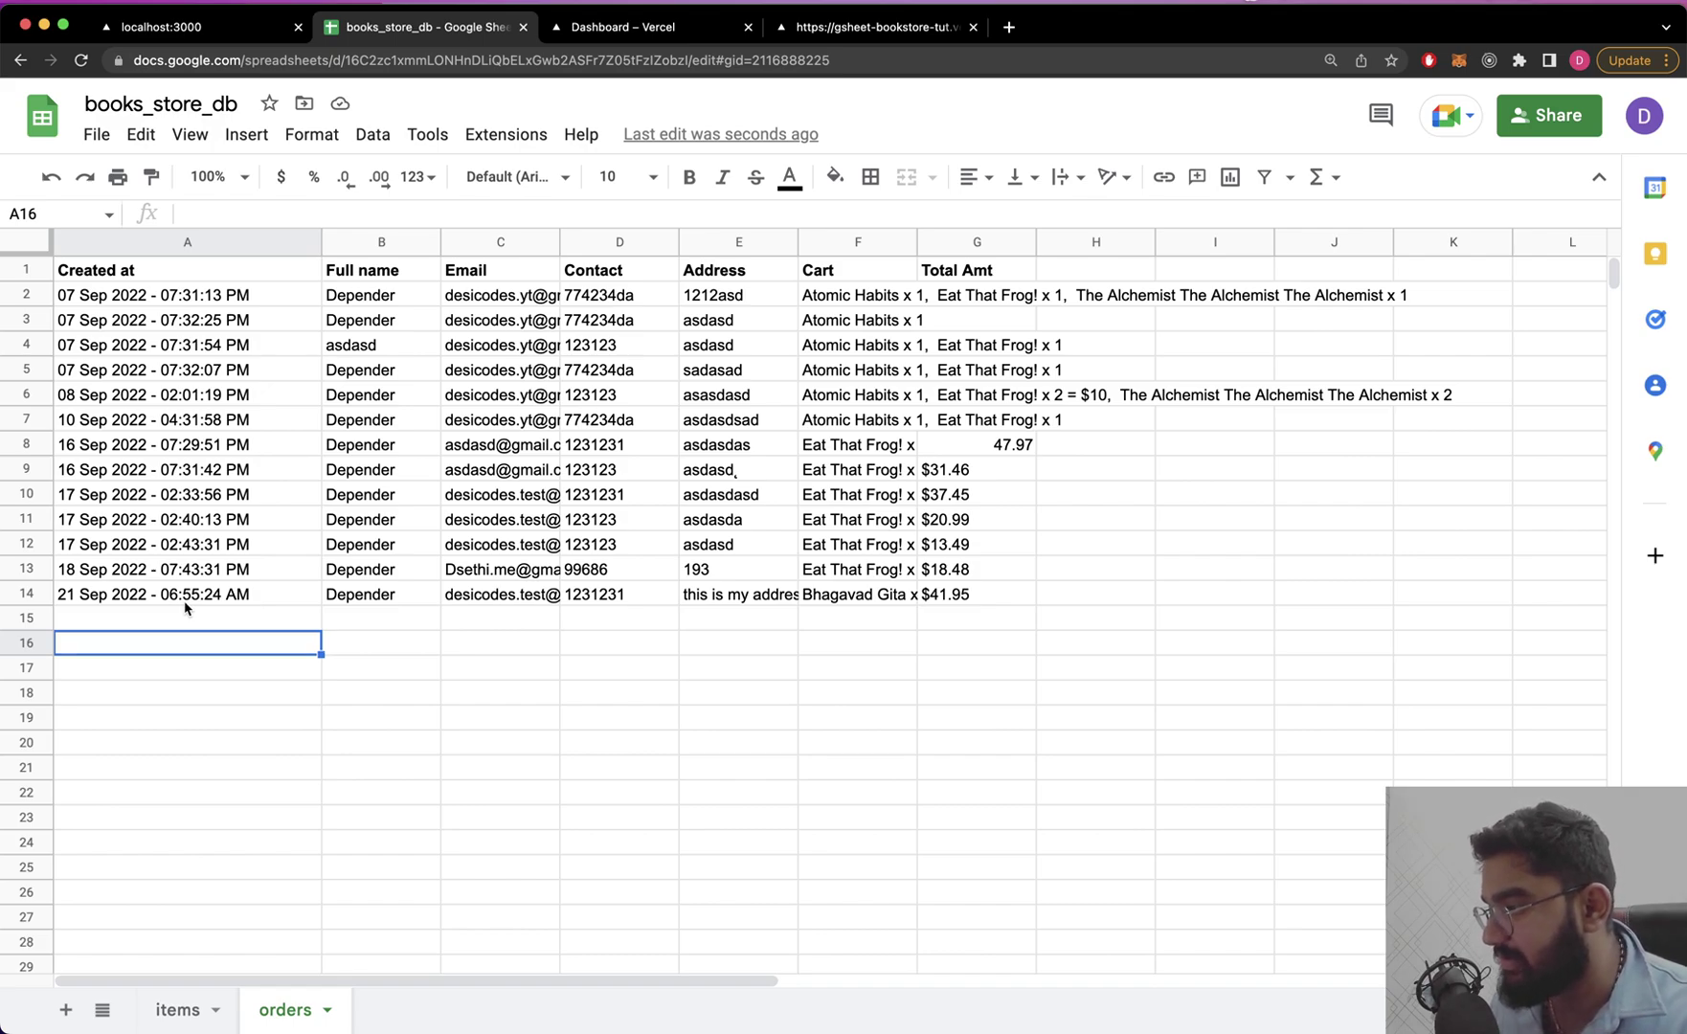
left_click(938, 594)
left_click(886, 597)
double_click(886, 596)
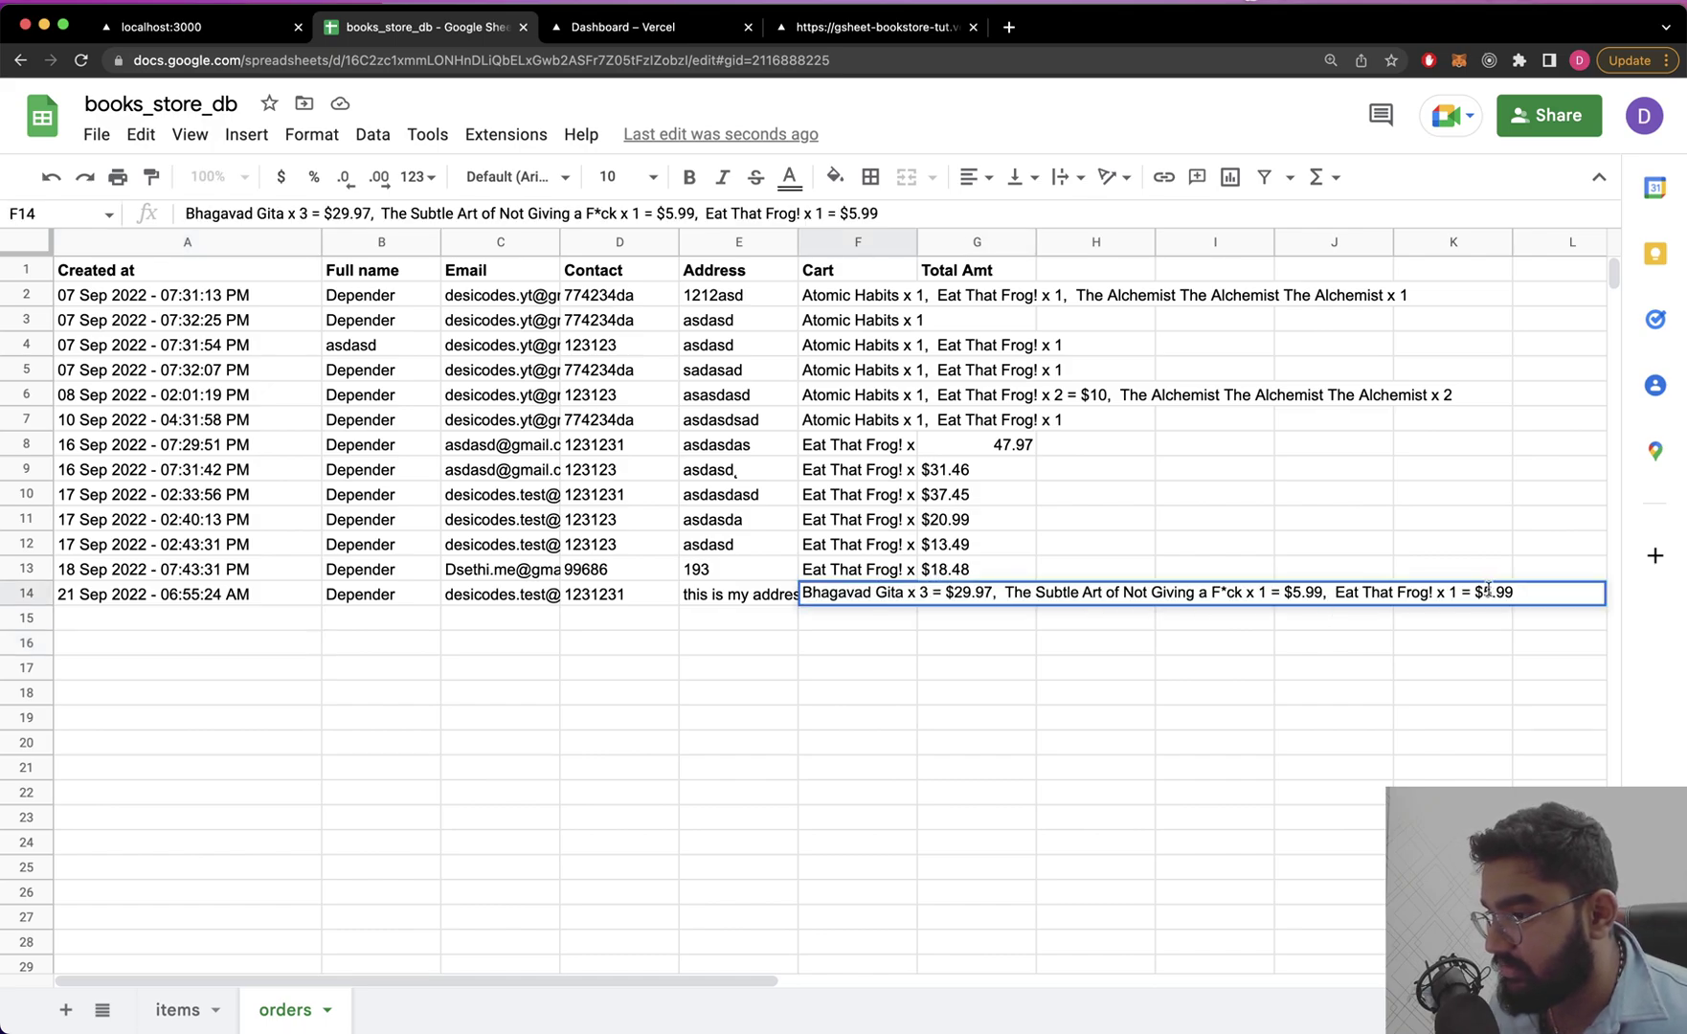
left_click_drag(1494, 592, 788, 597)
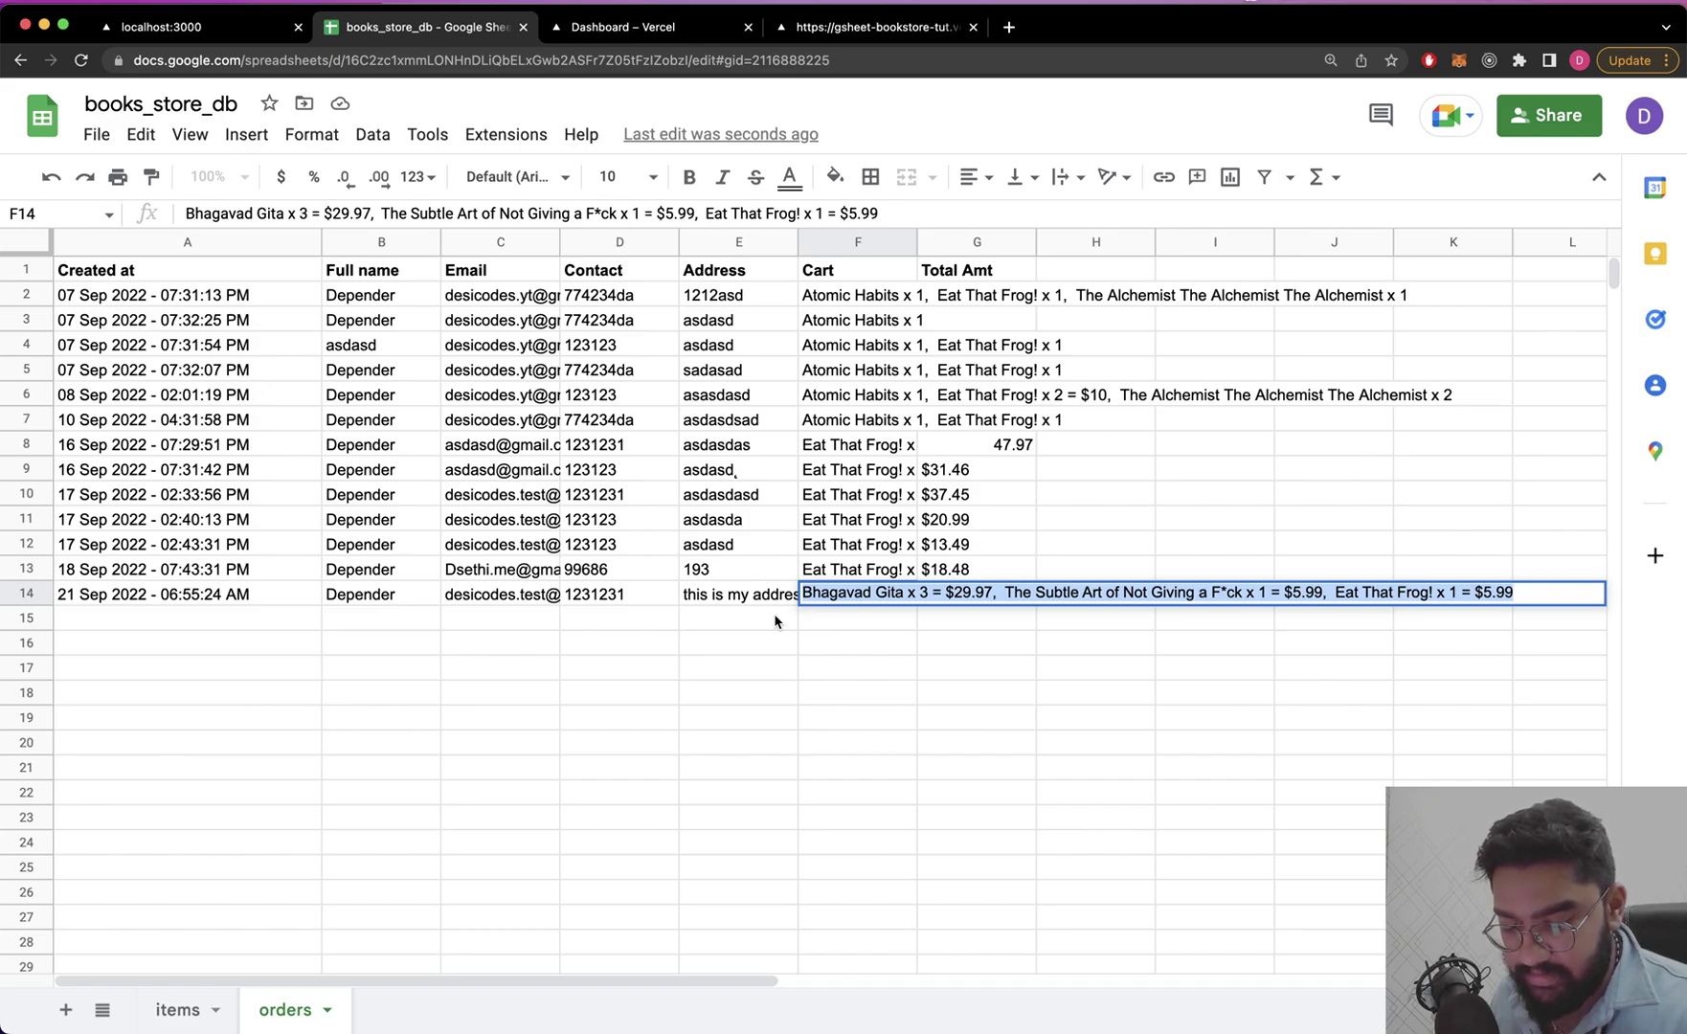
key("super+space")
type("obs")
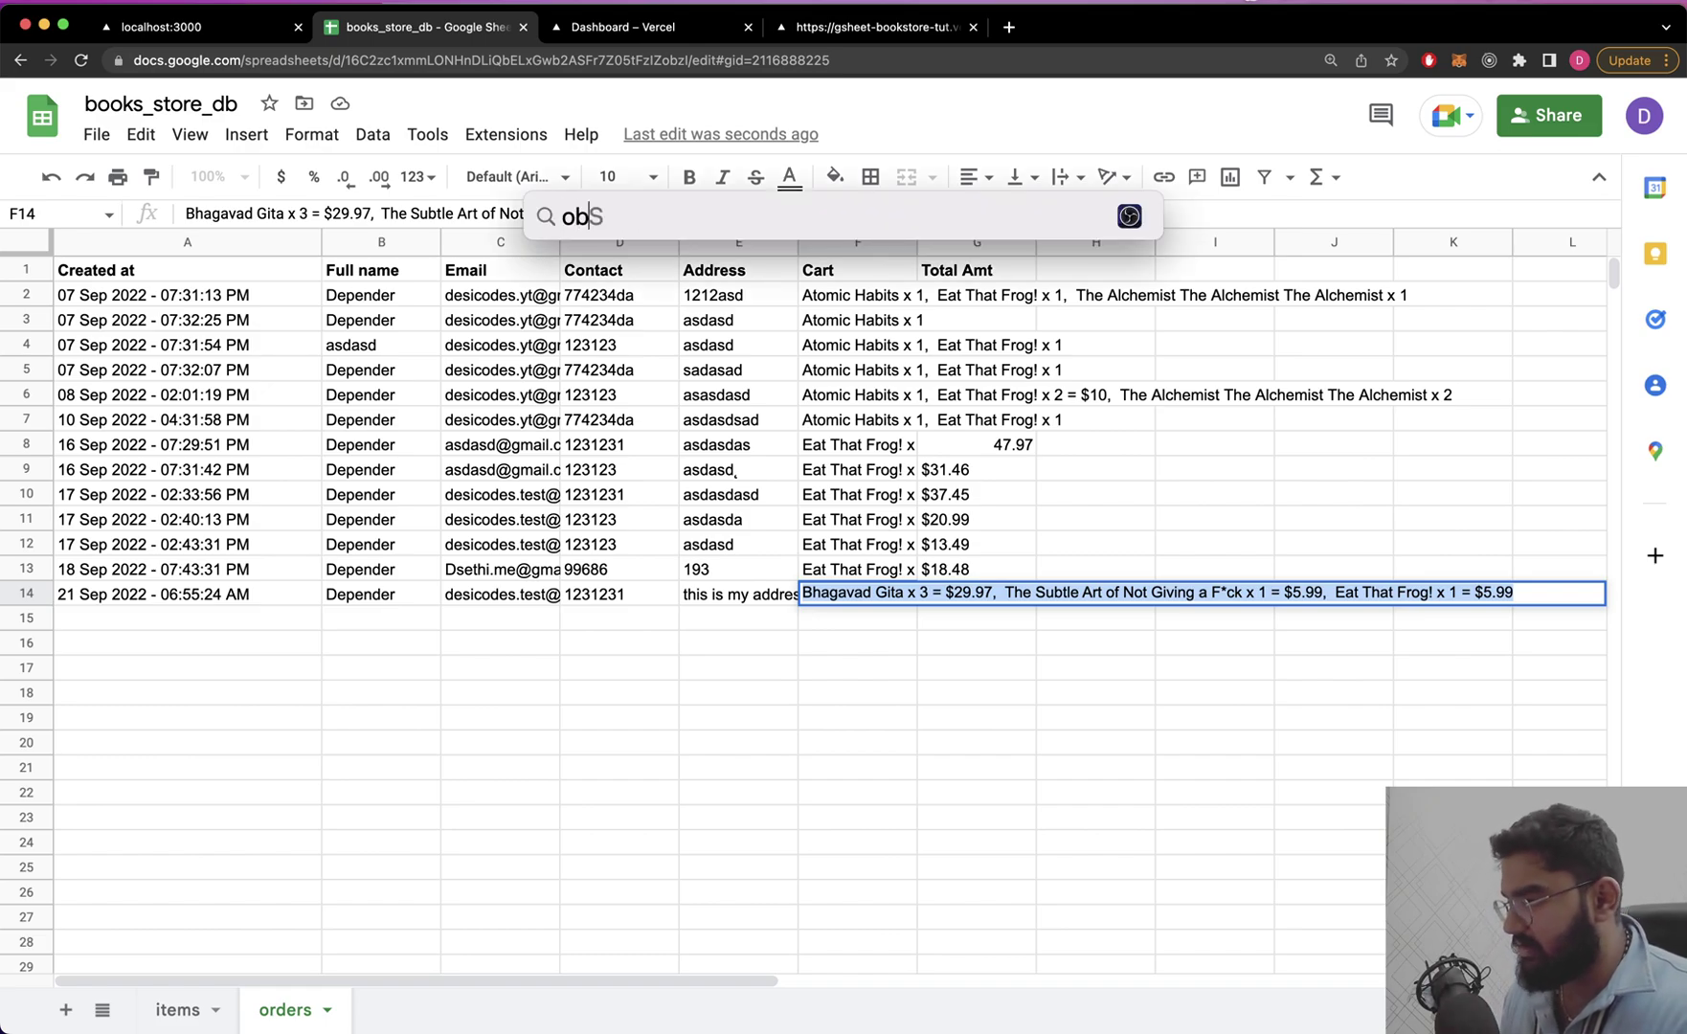
key("Return")
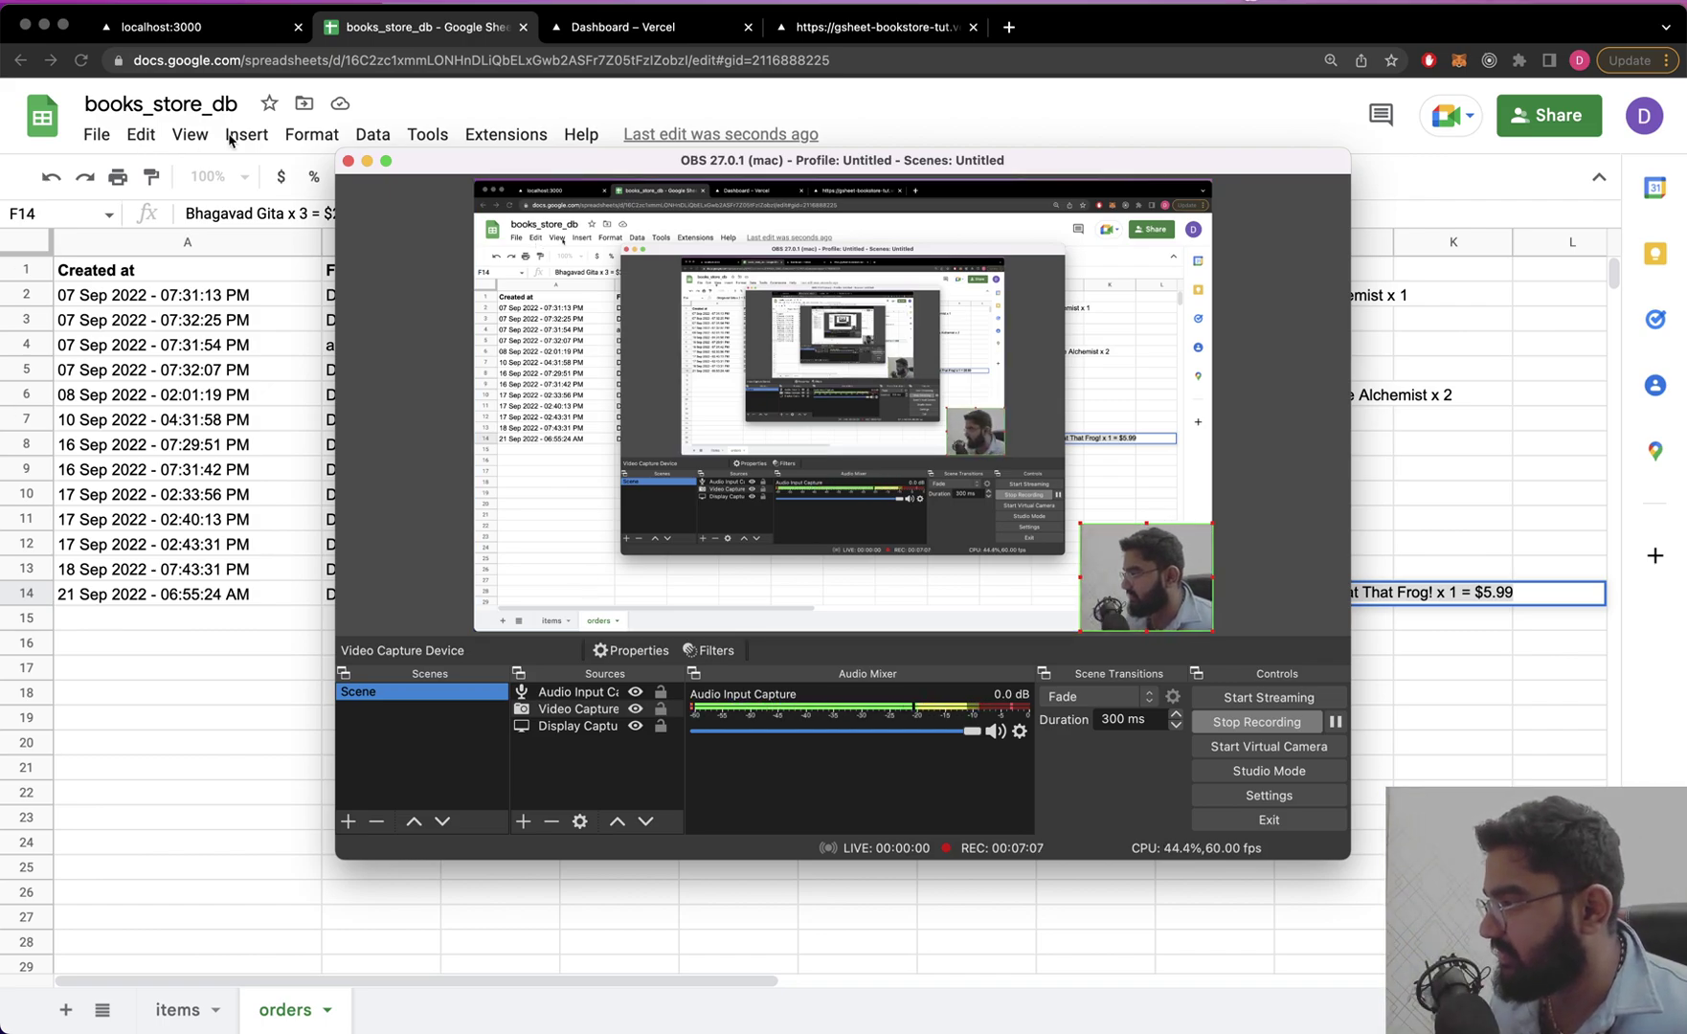
Check the newest order's email, address and timestamp, then move to the items sheet.
left_click(367, 160)
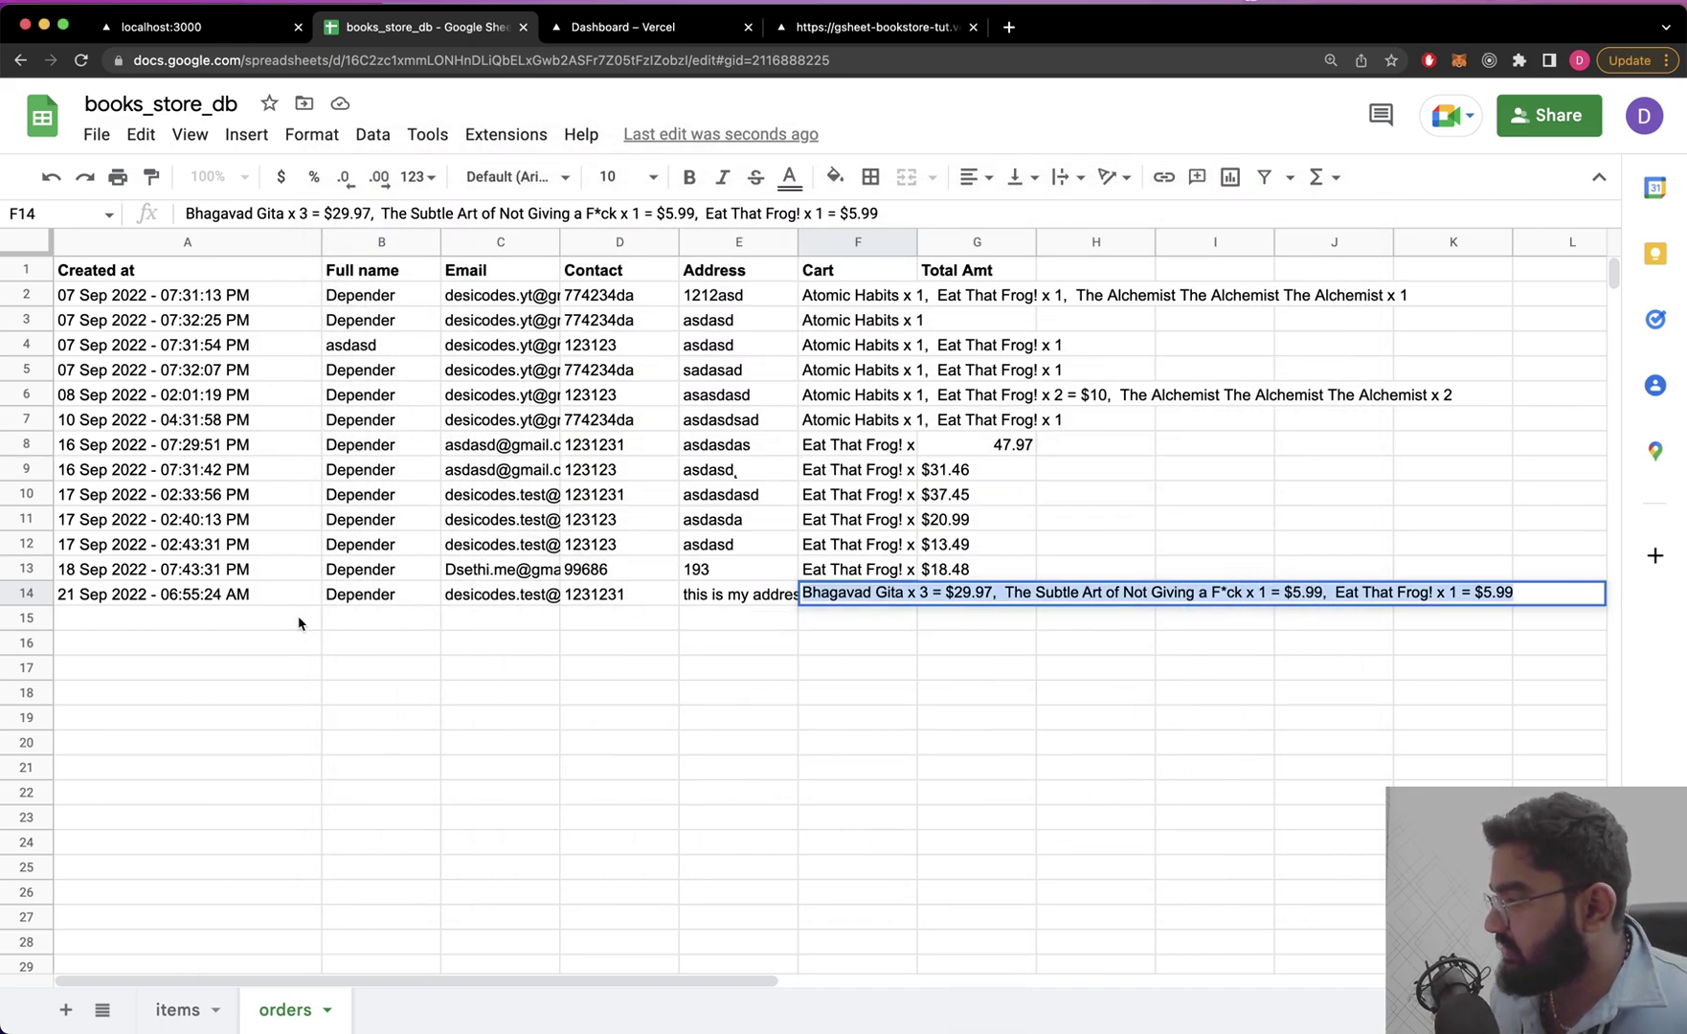
left_click(529, 600)
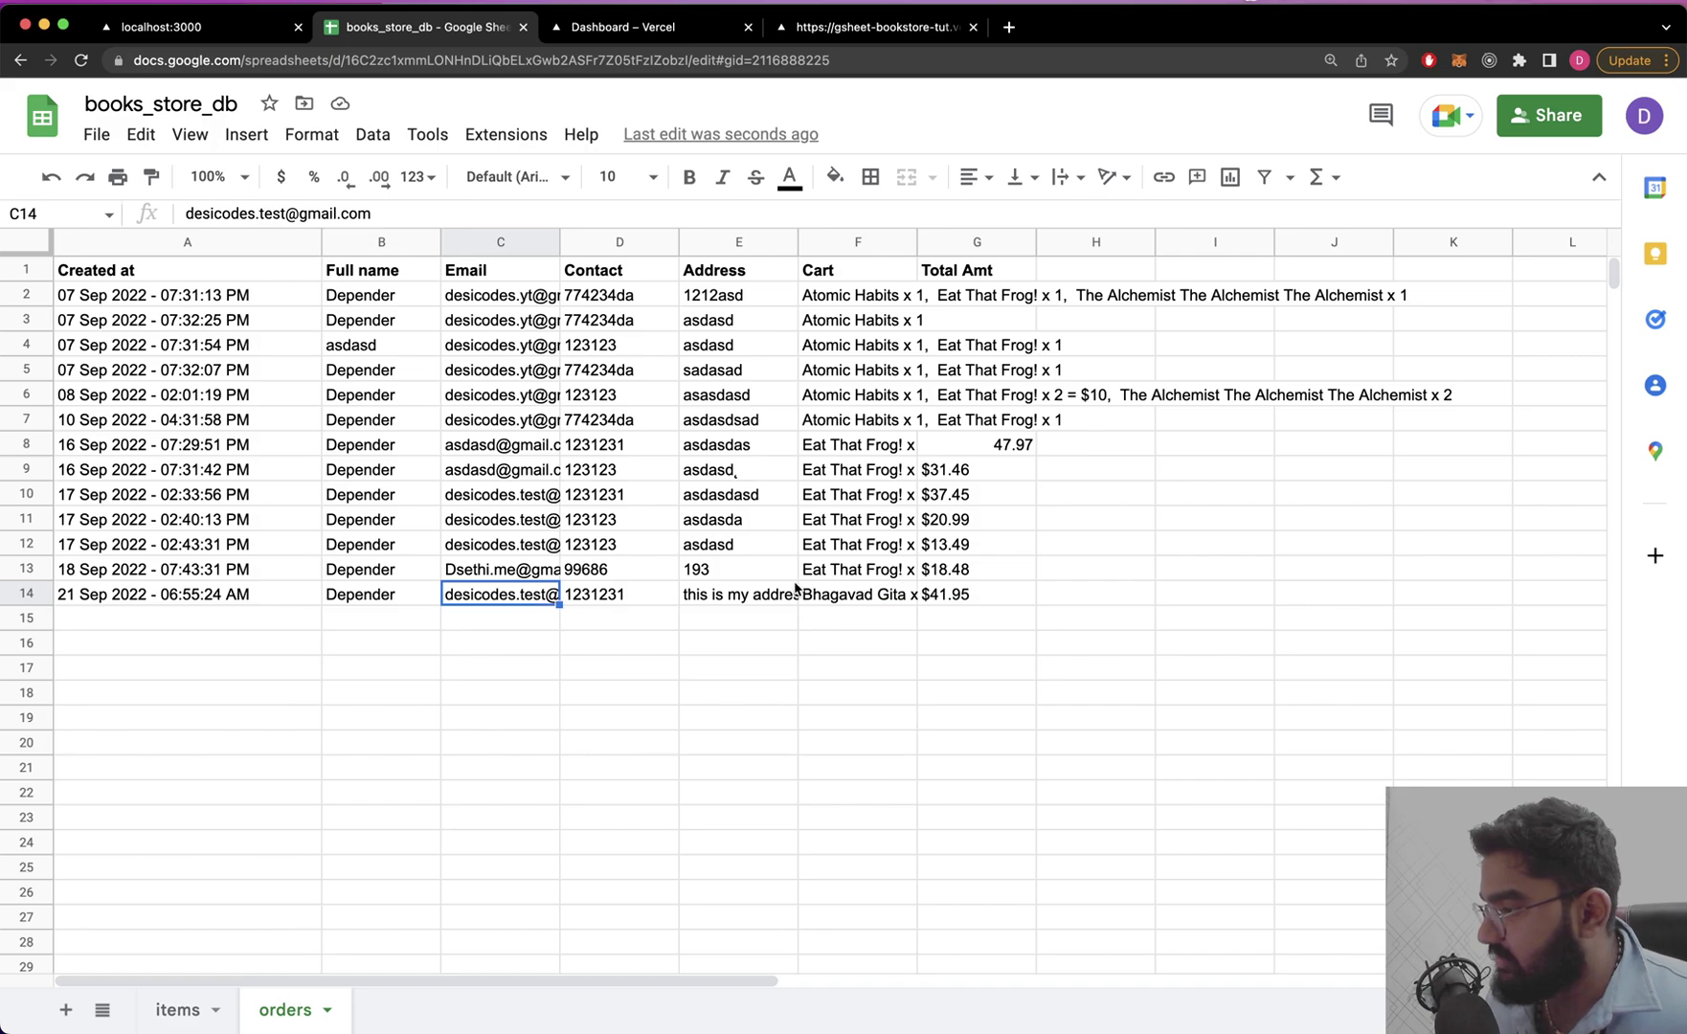
left_click(676, 593)
left_click(219, 604)
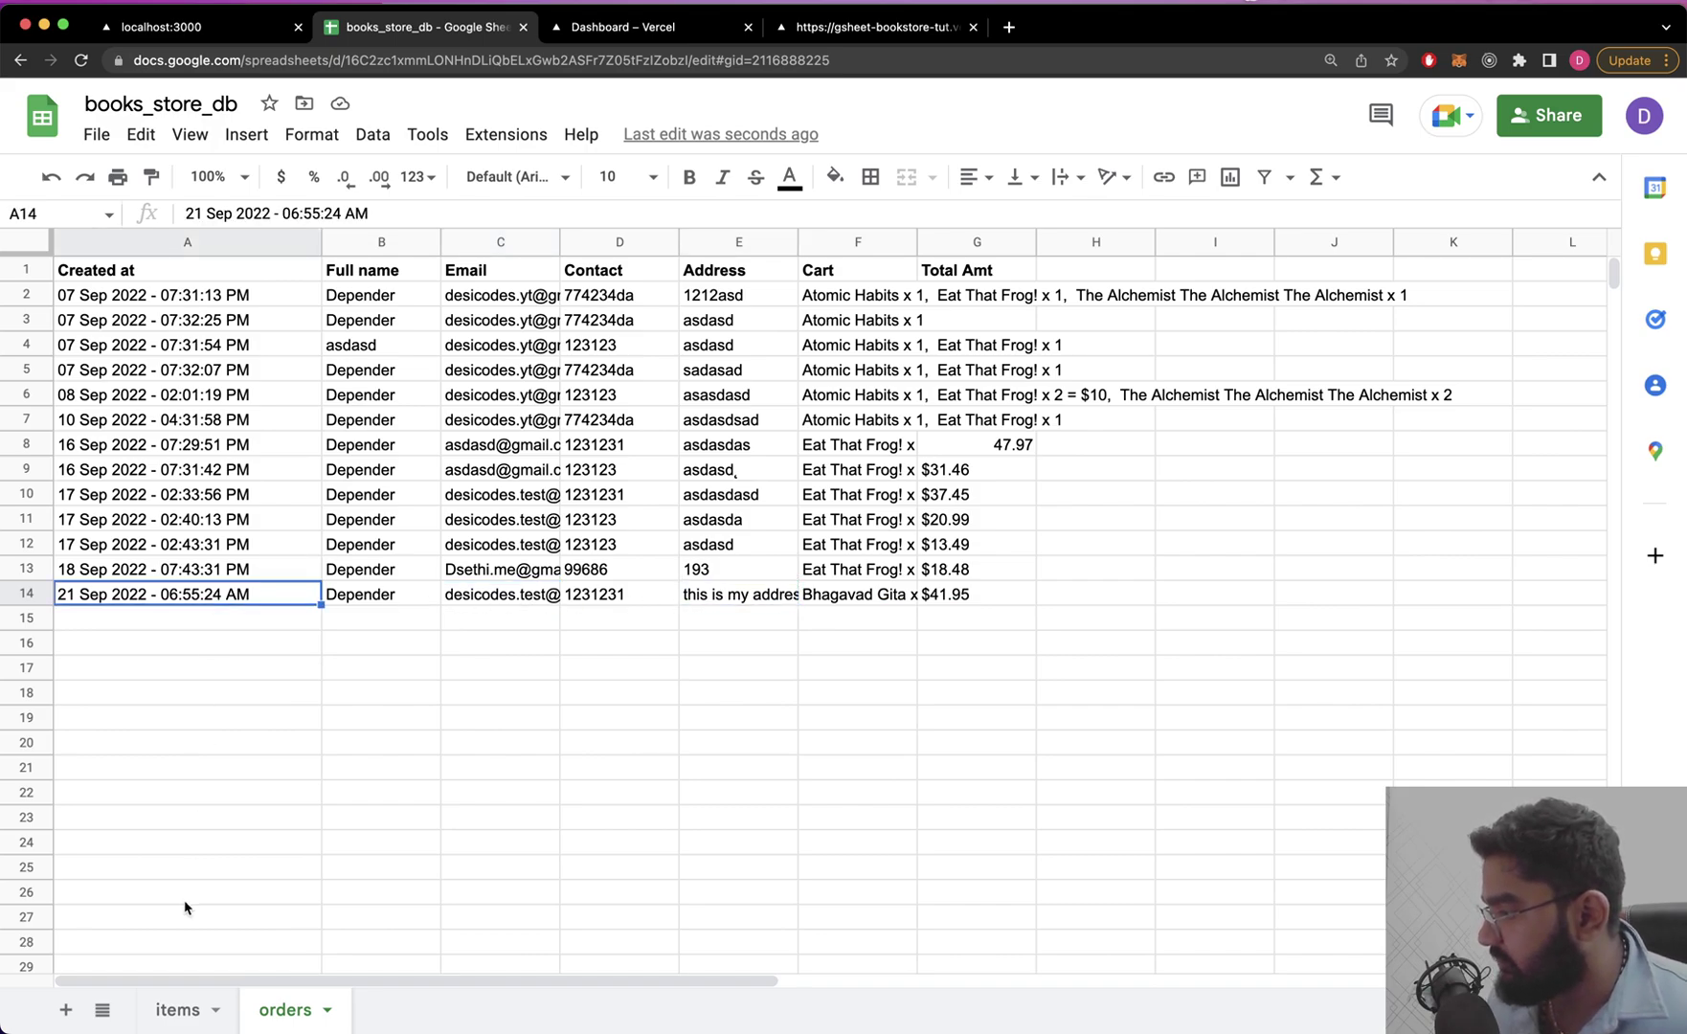
left_click(176, 1010)
Copy the Bhagavad Gita row A7:E7 into row 8.
left_click(125, 420)
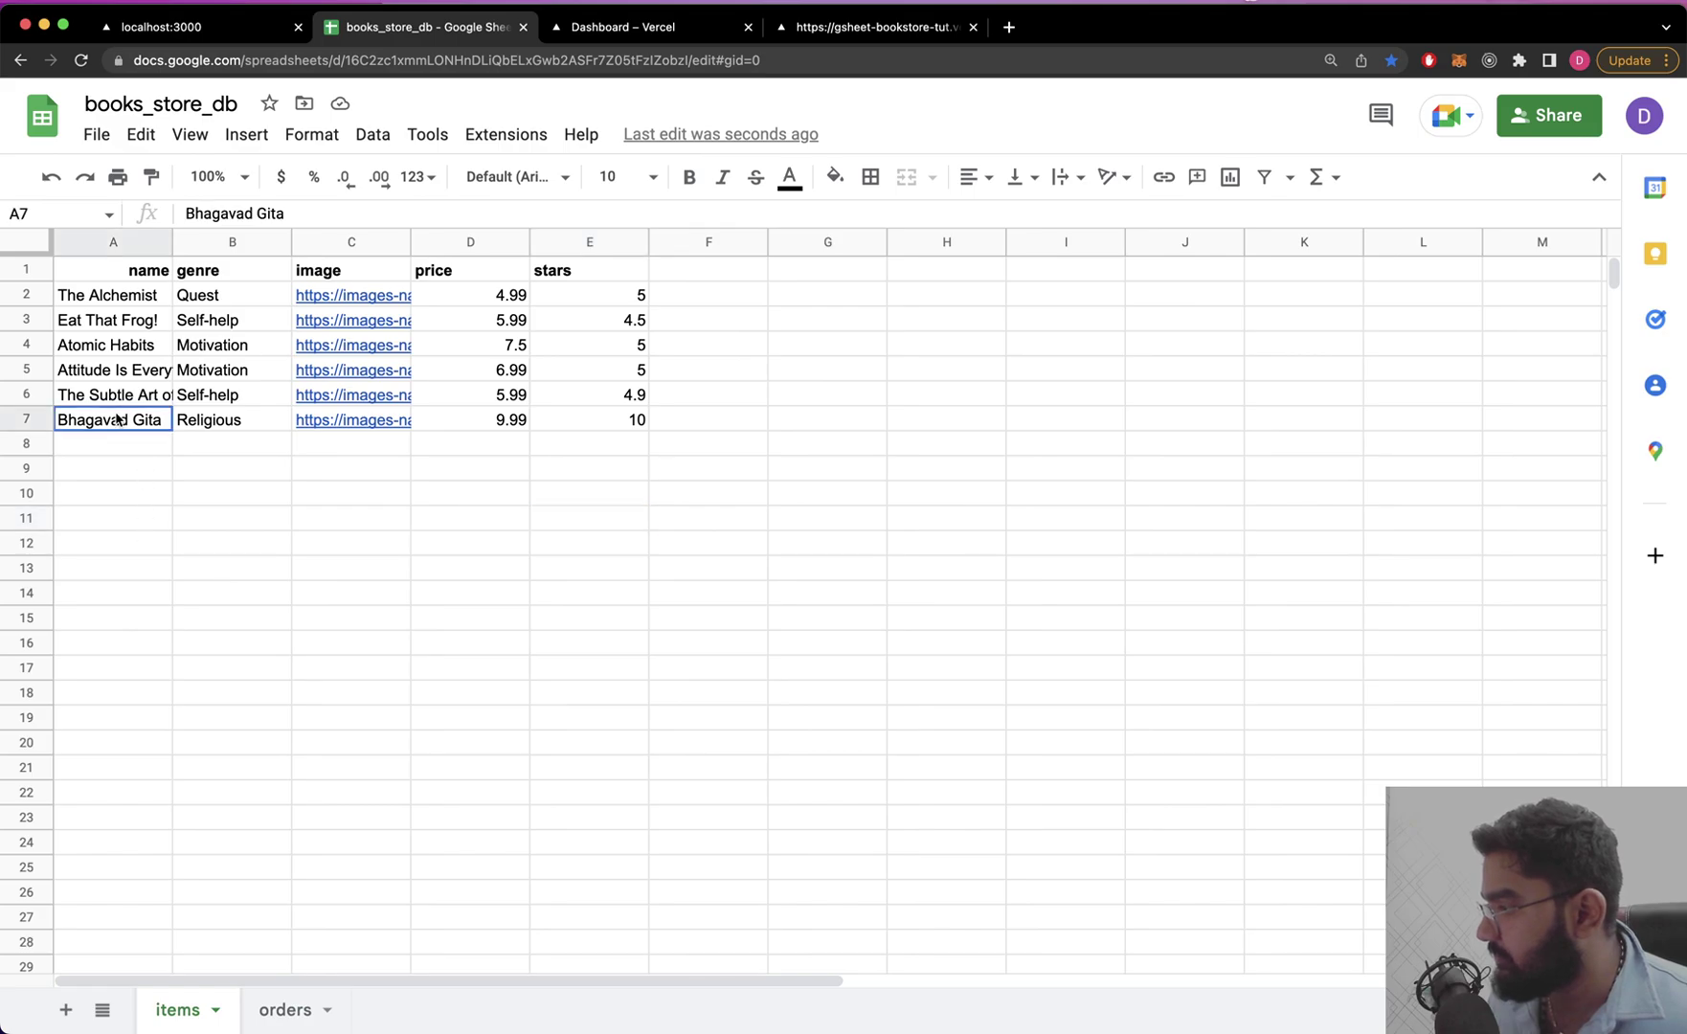
left_click(610, 422, "shift")
key("ctrl+c")
left_click(95, 452)
key("ctrl+v")
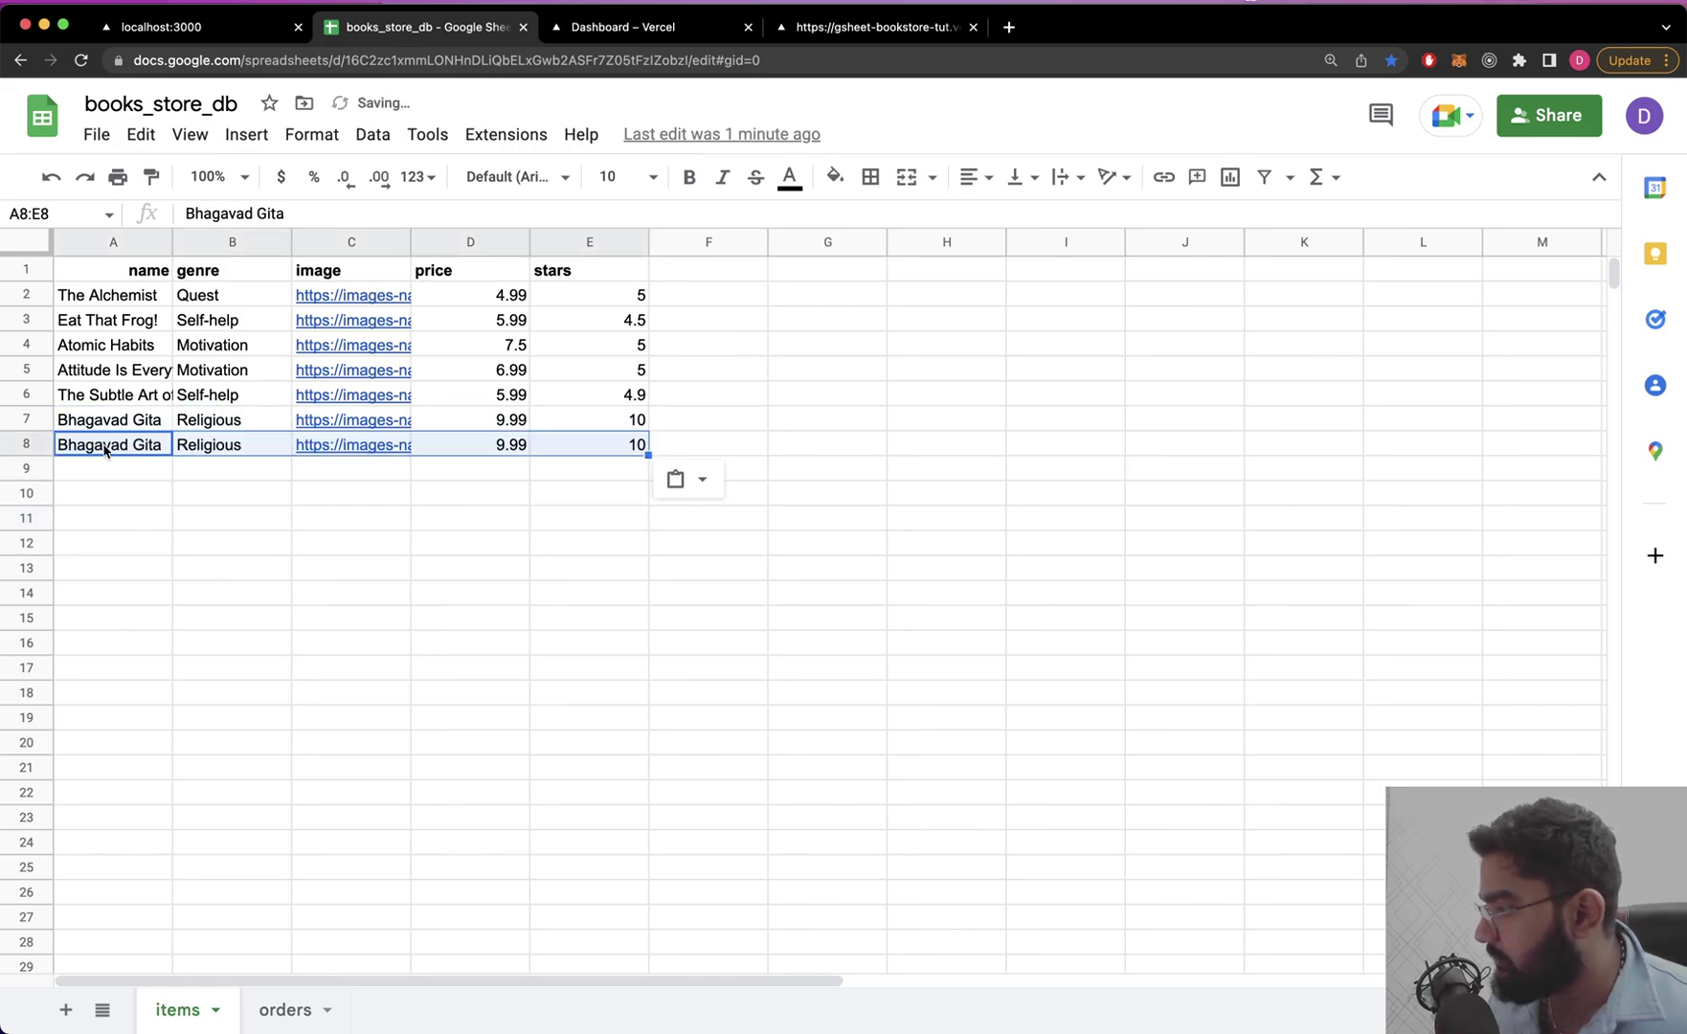
Rename the copied book to BG and reload the live store to show it.
left_click(113, 445)
double_click(113, 445)
key("BackSpace")
key("BackSpace")
key("BackSpace")
key("BackSpace")
key("BackSpace")
key("BackSpace")
type("BG")
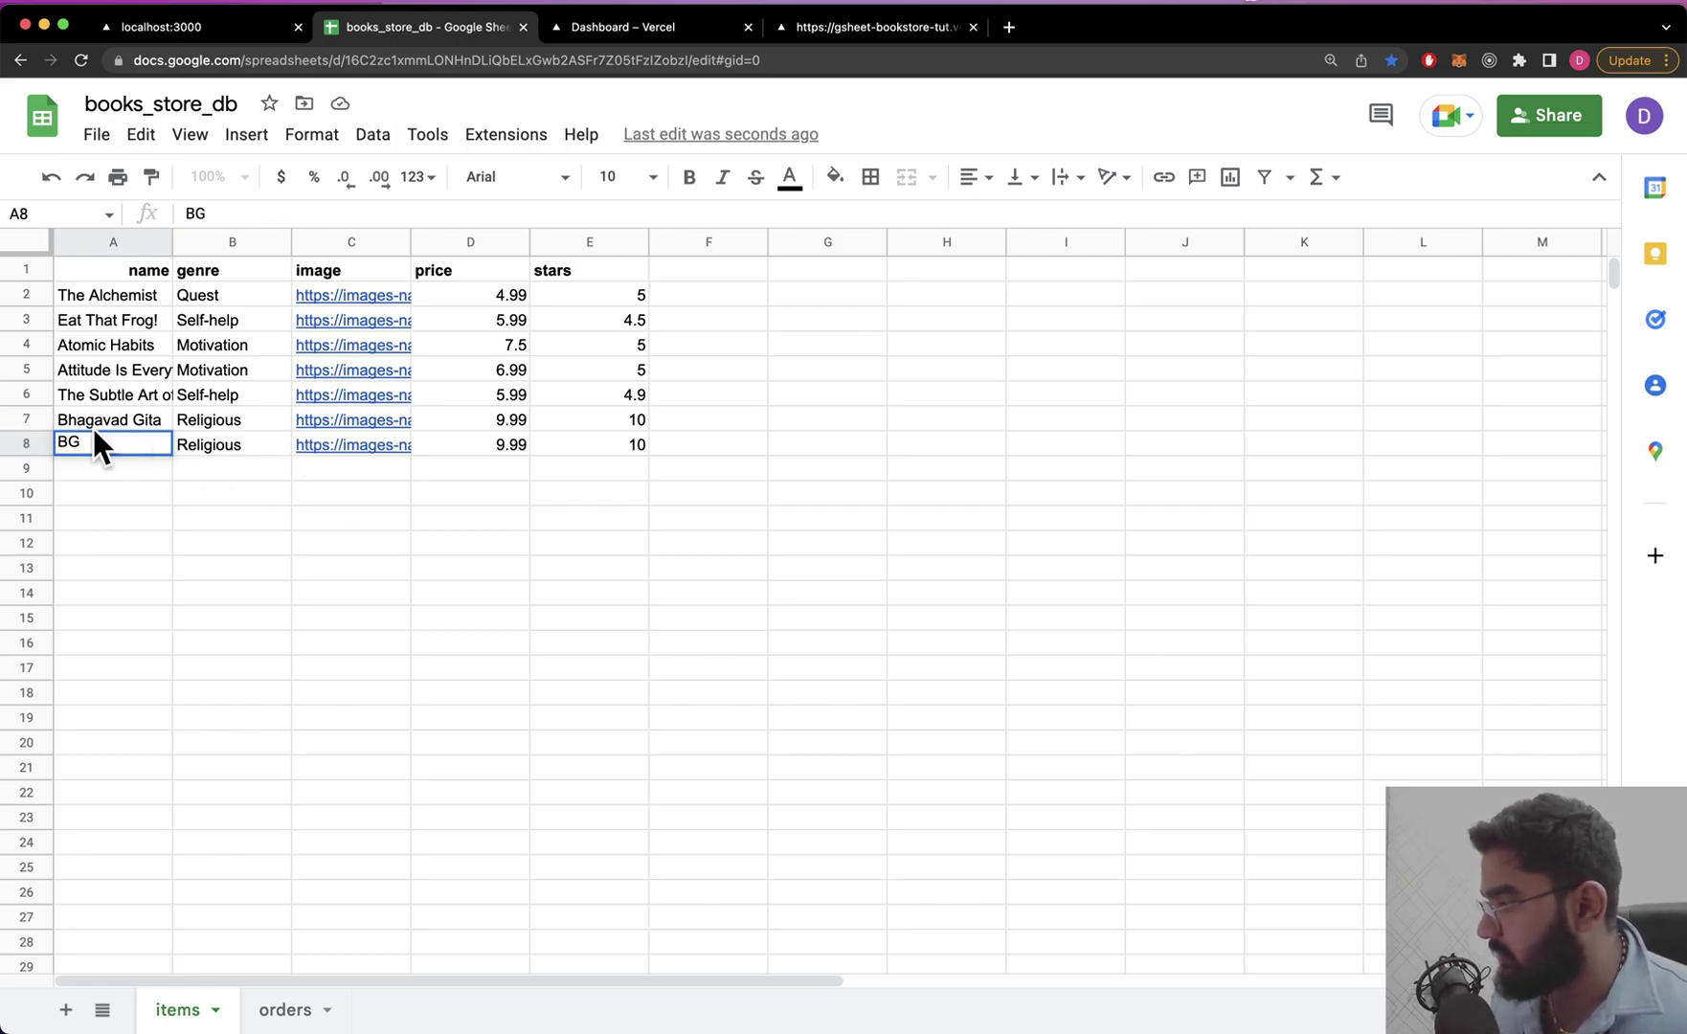
left_click(675, 523)
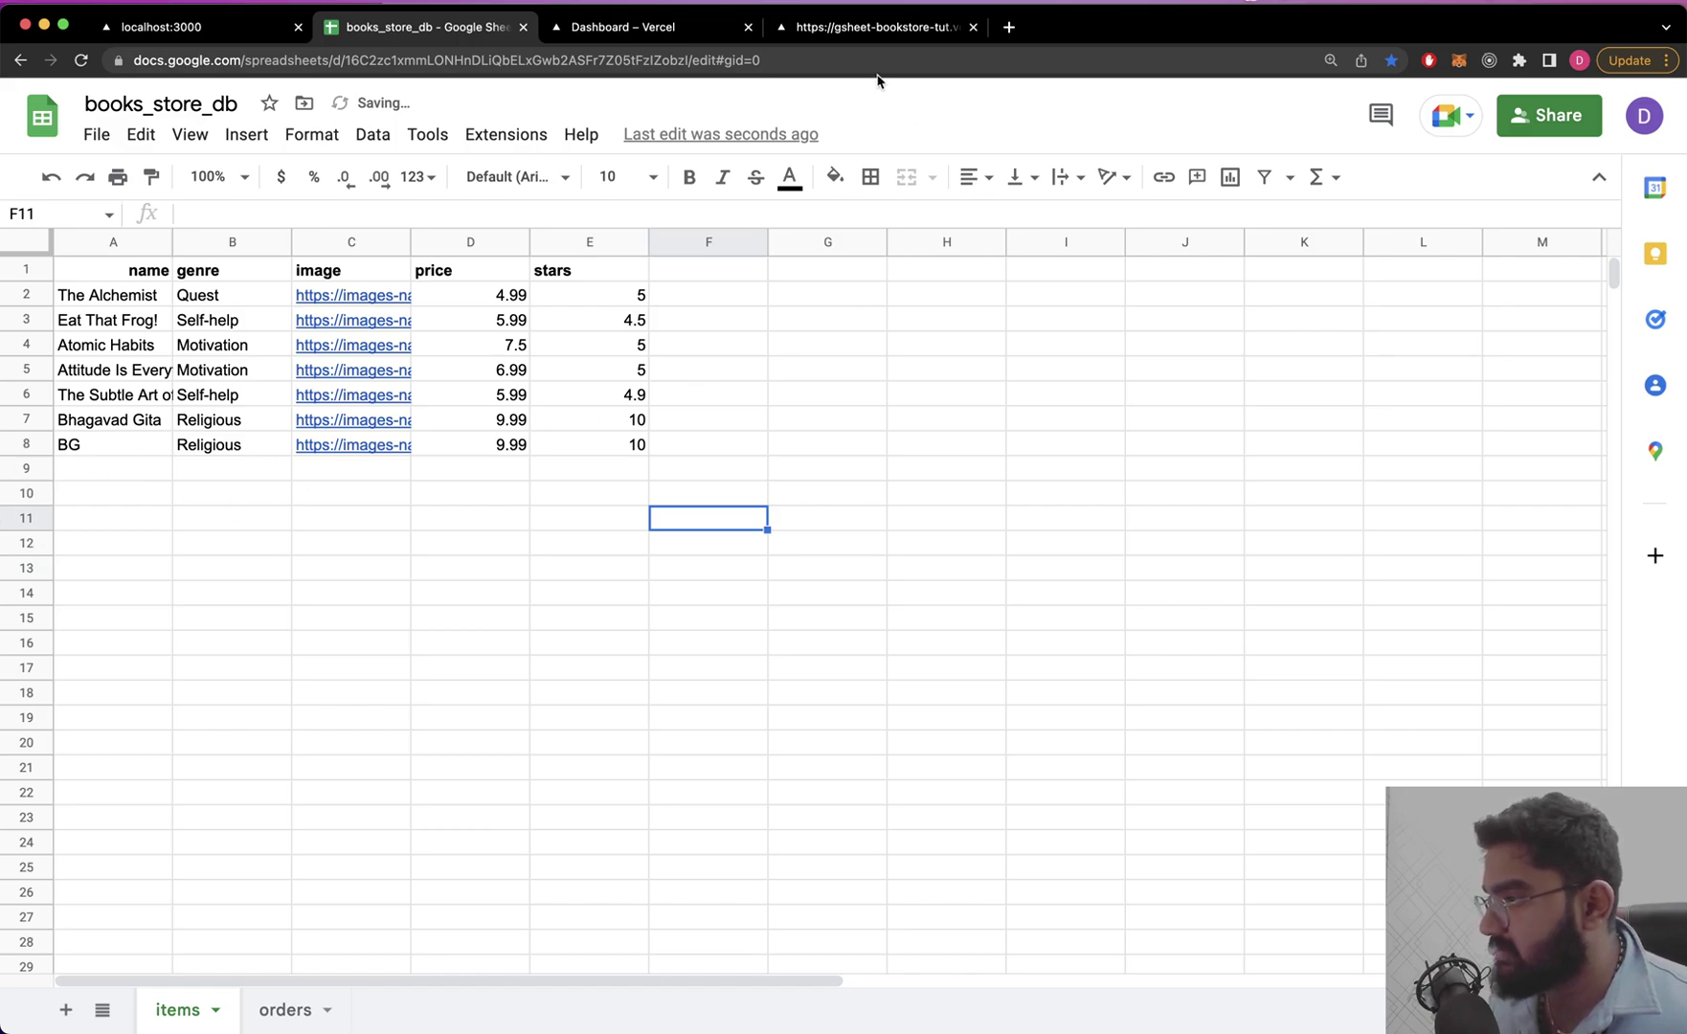
left_click(663, 27)
left_click(847, 27)
key("super+r")
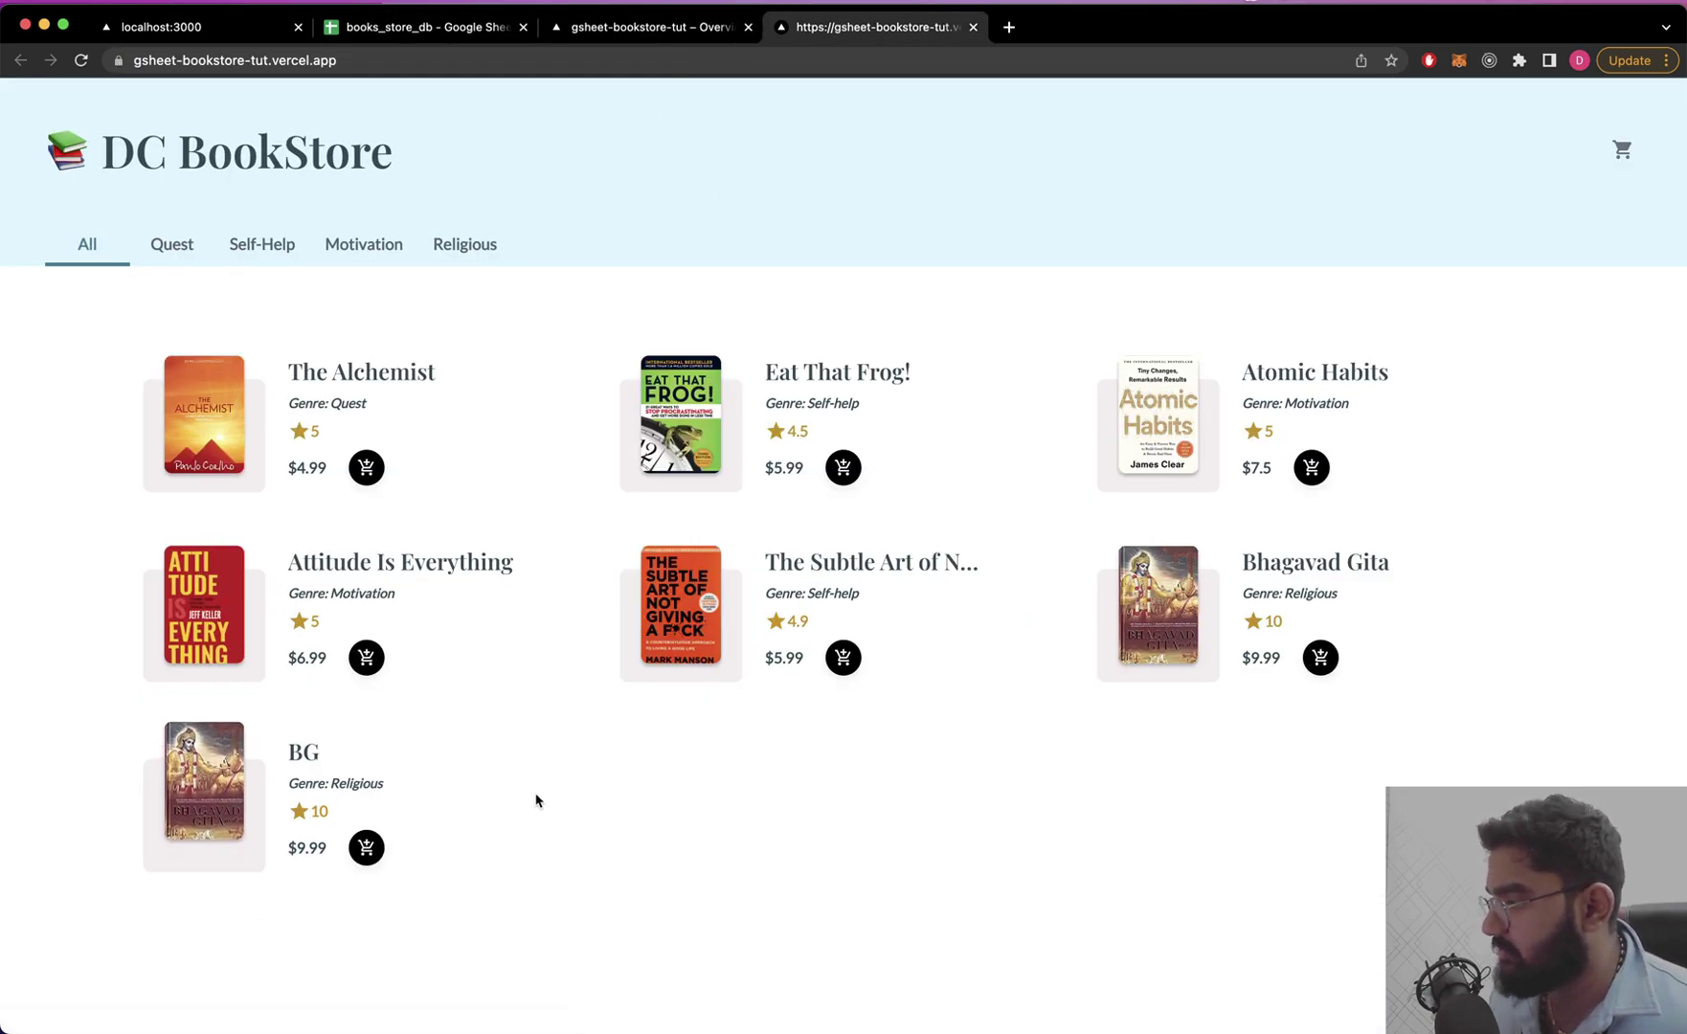
Clear the BG row A8:E8 from the items sheet and return to the store.
left_click(475, 28)
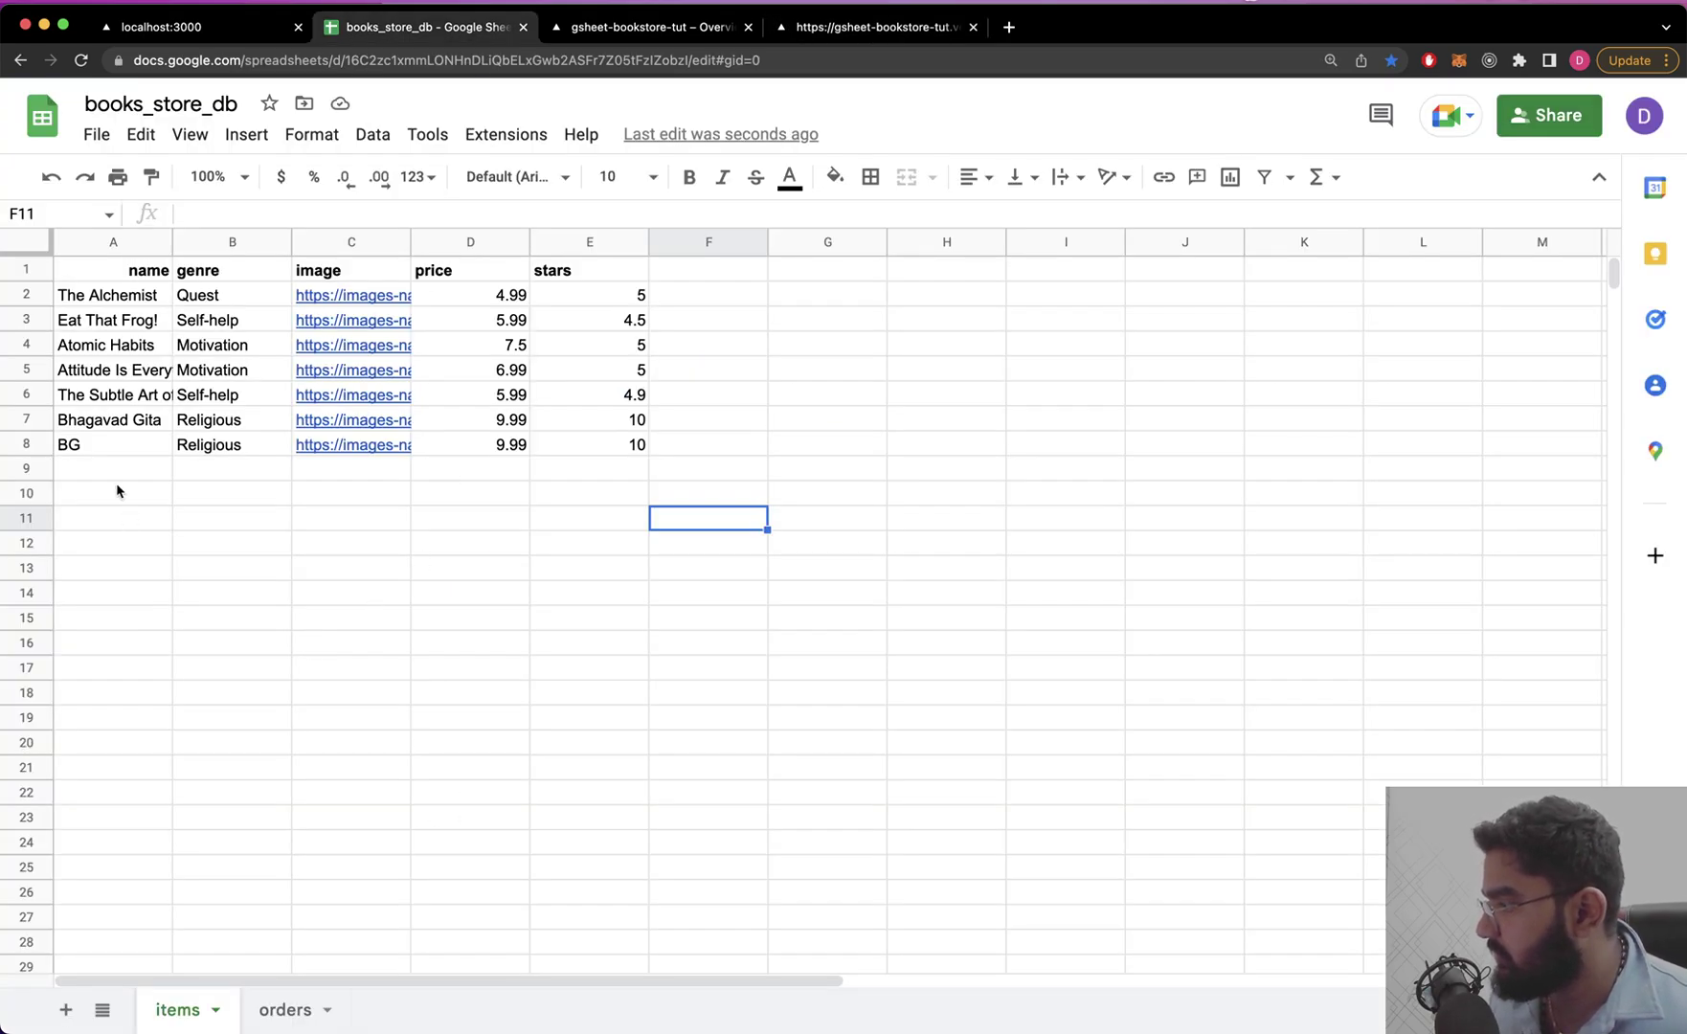
left_click(113, 447)
left_click(606, 448, "shift")
key("Delete")
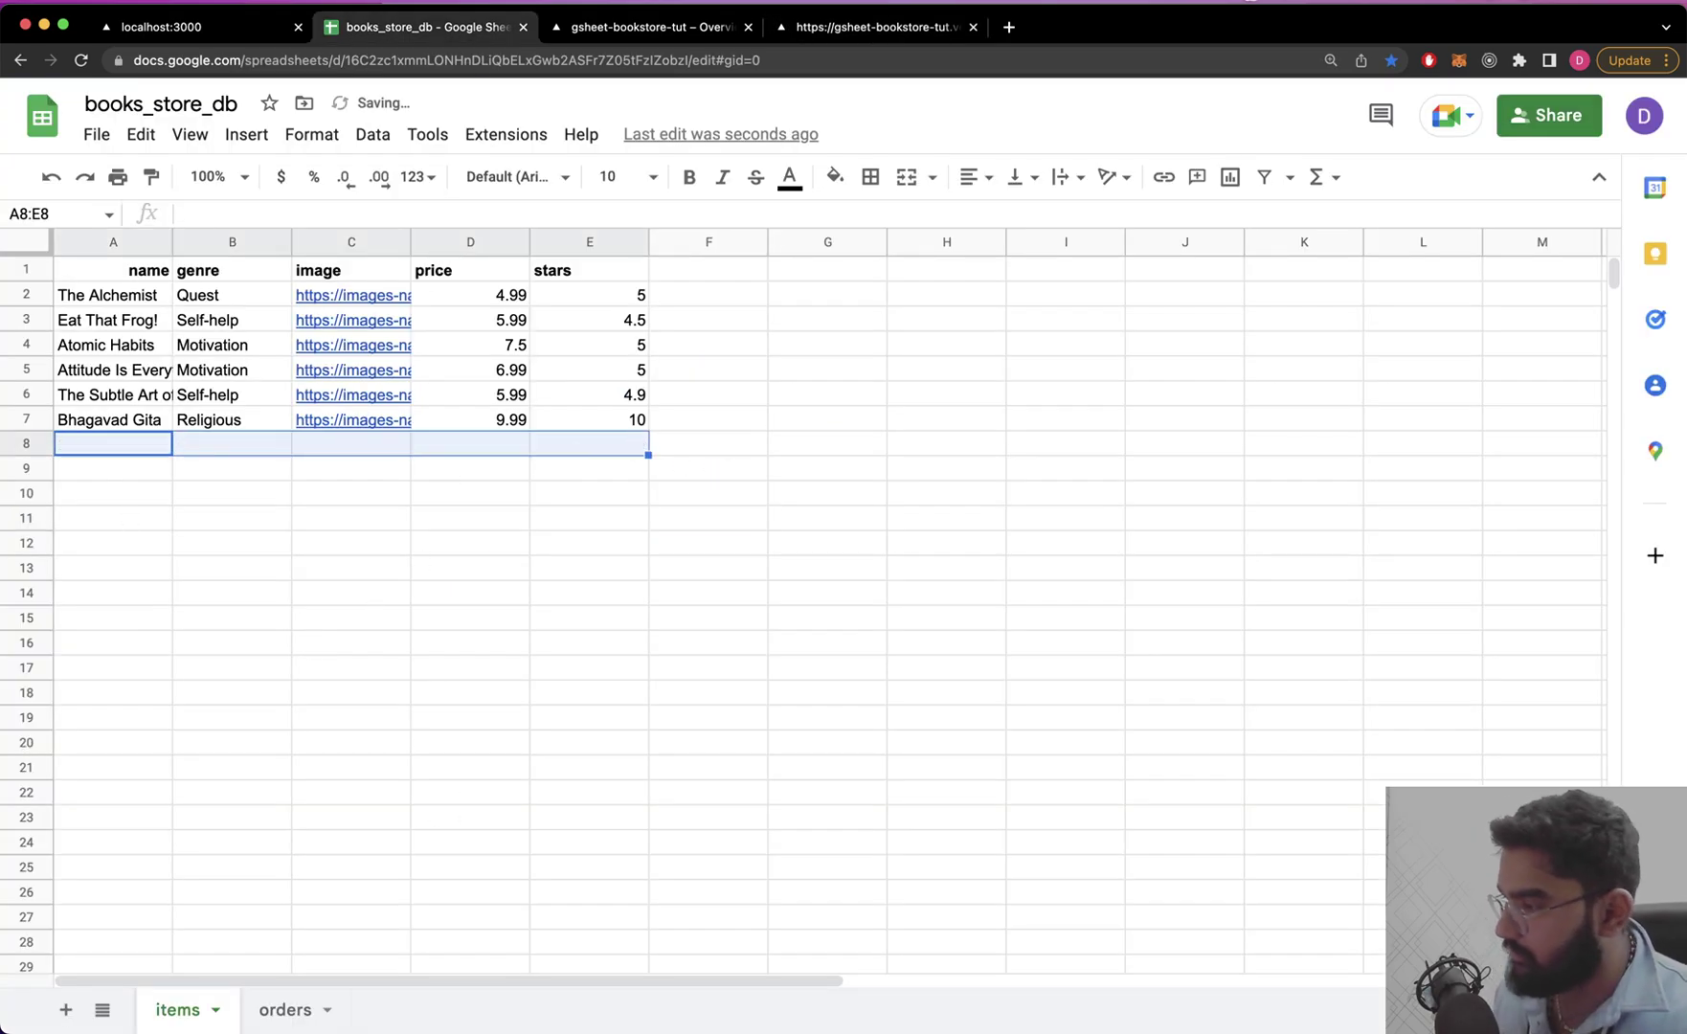
left_click(881, 747)
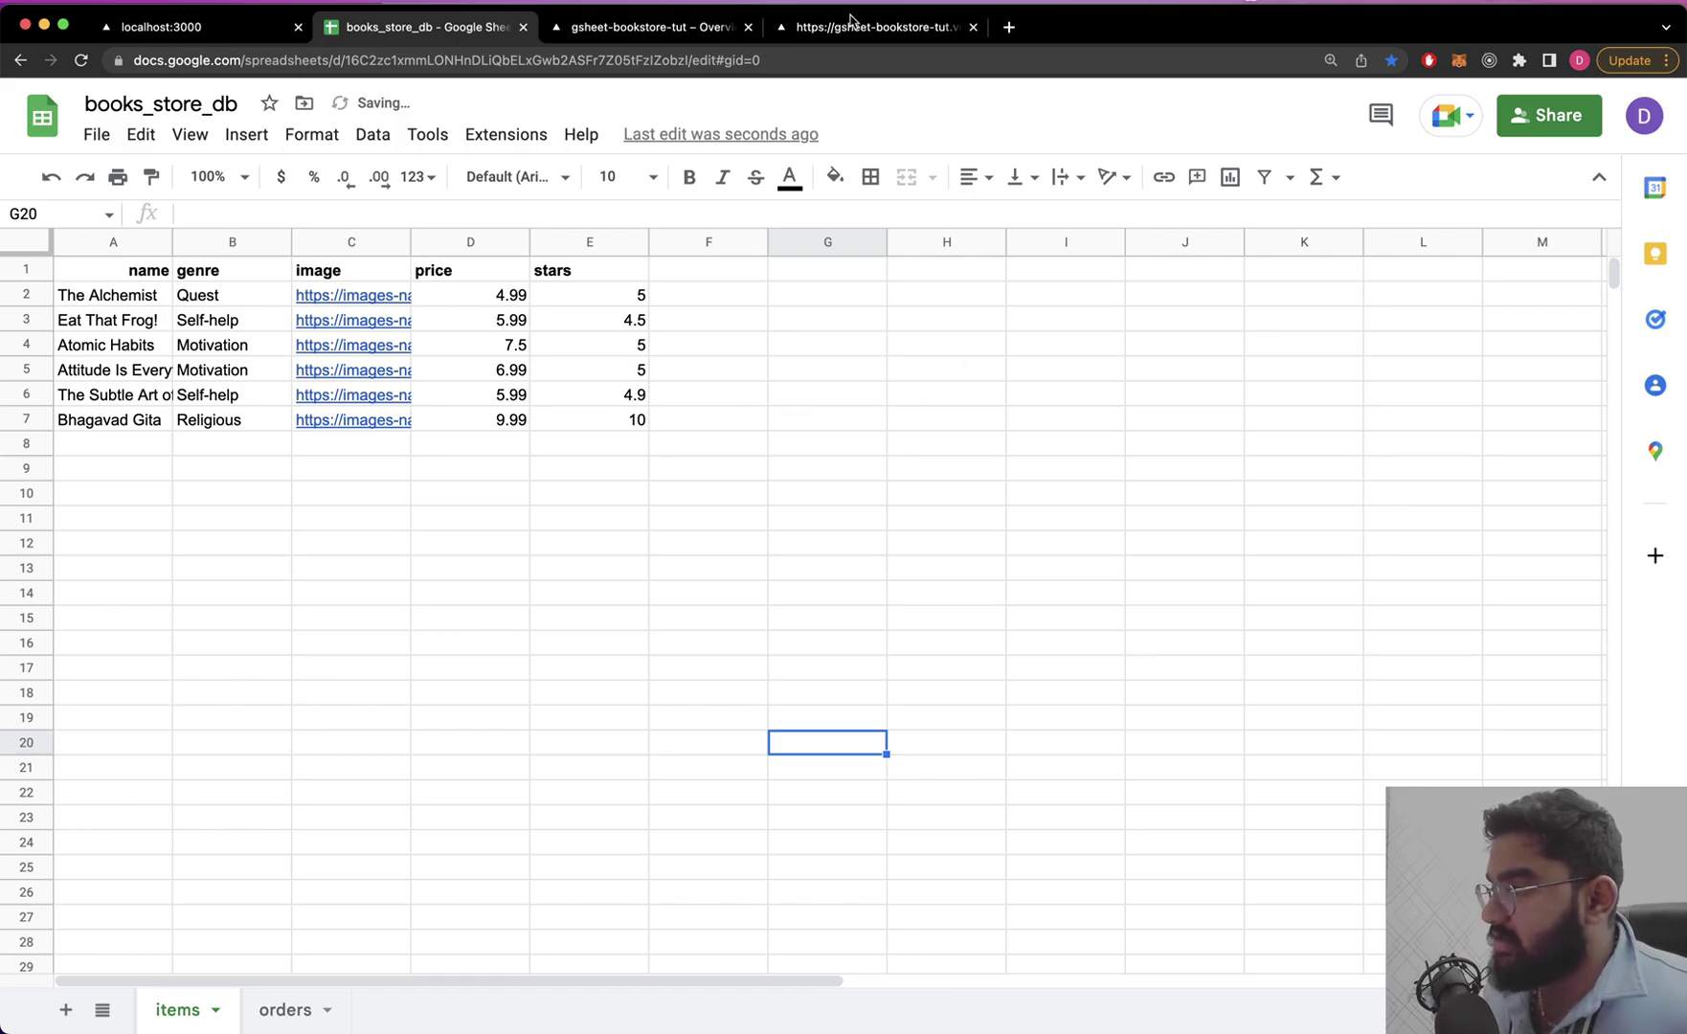
left_click(852, 29)
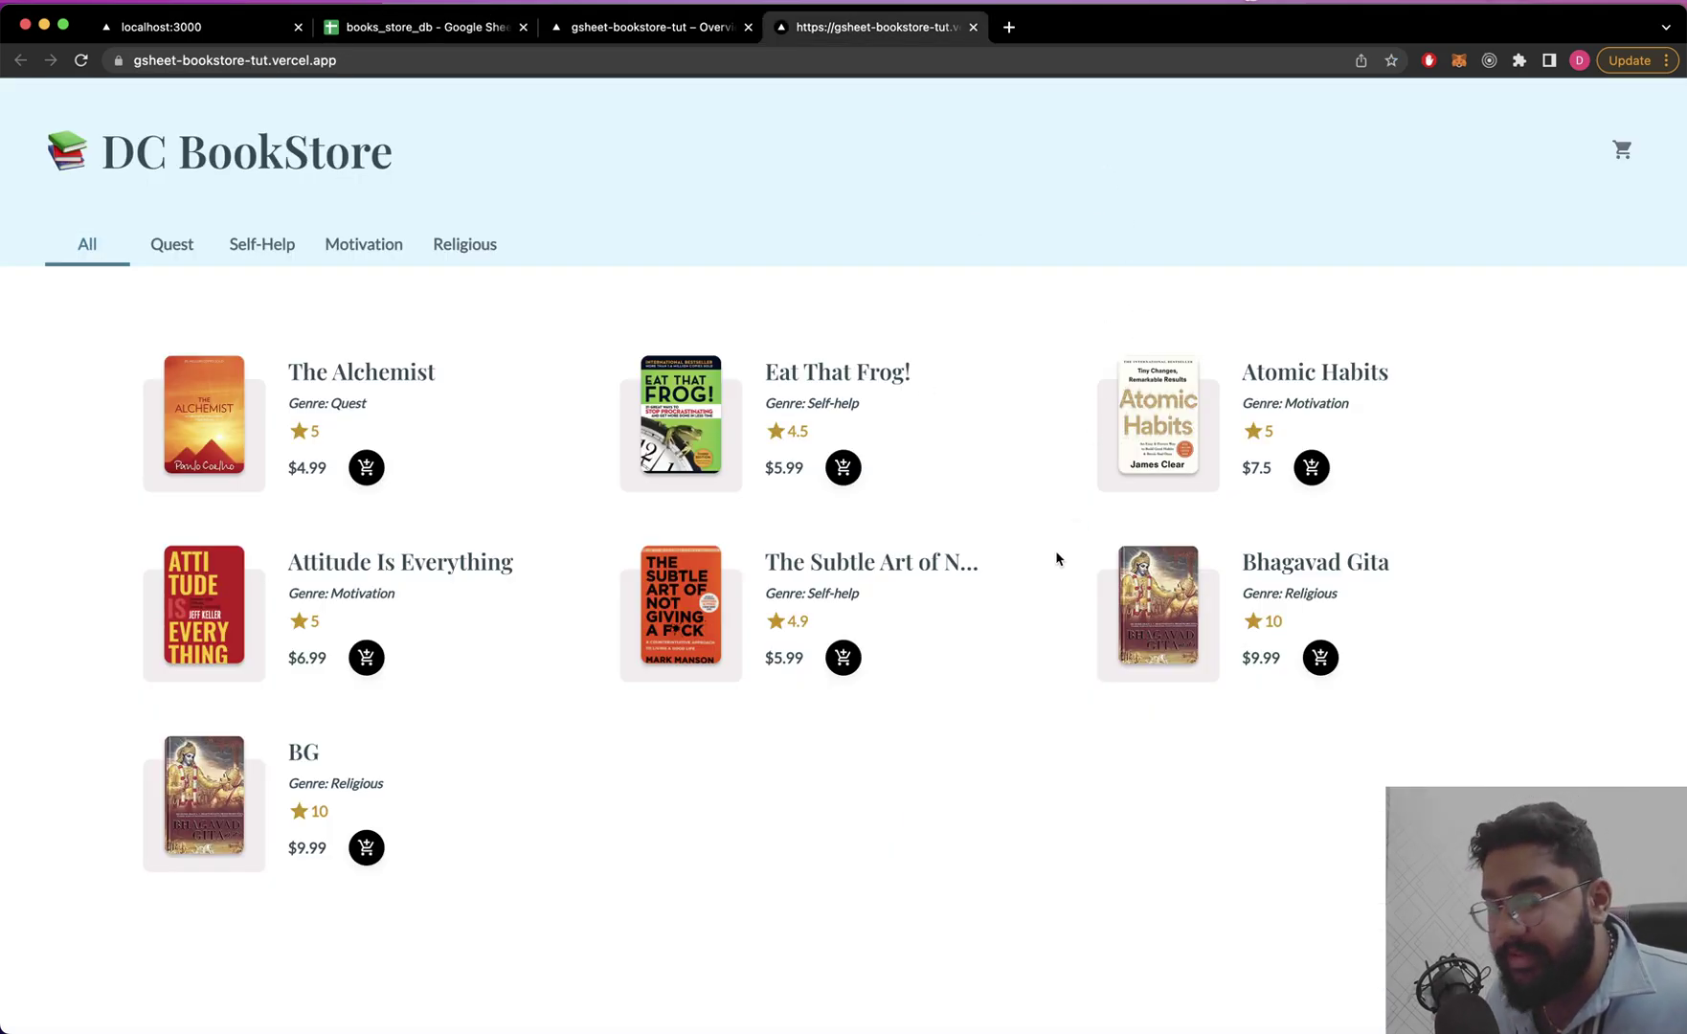
Reload the live DC BookStore site to check whether the BG card is gone.
key("super+r")
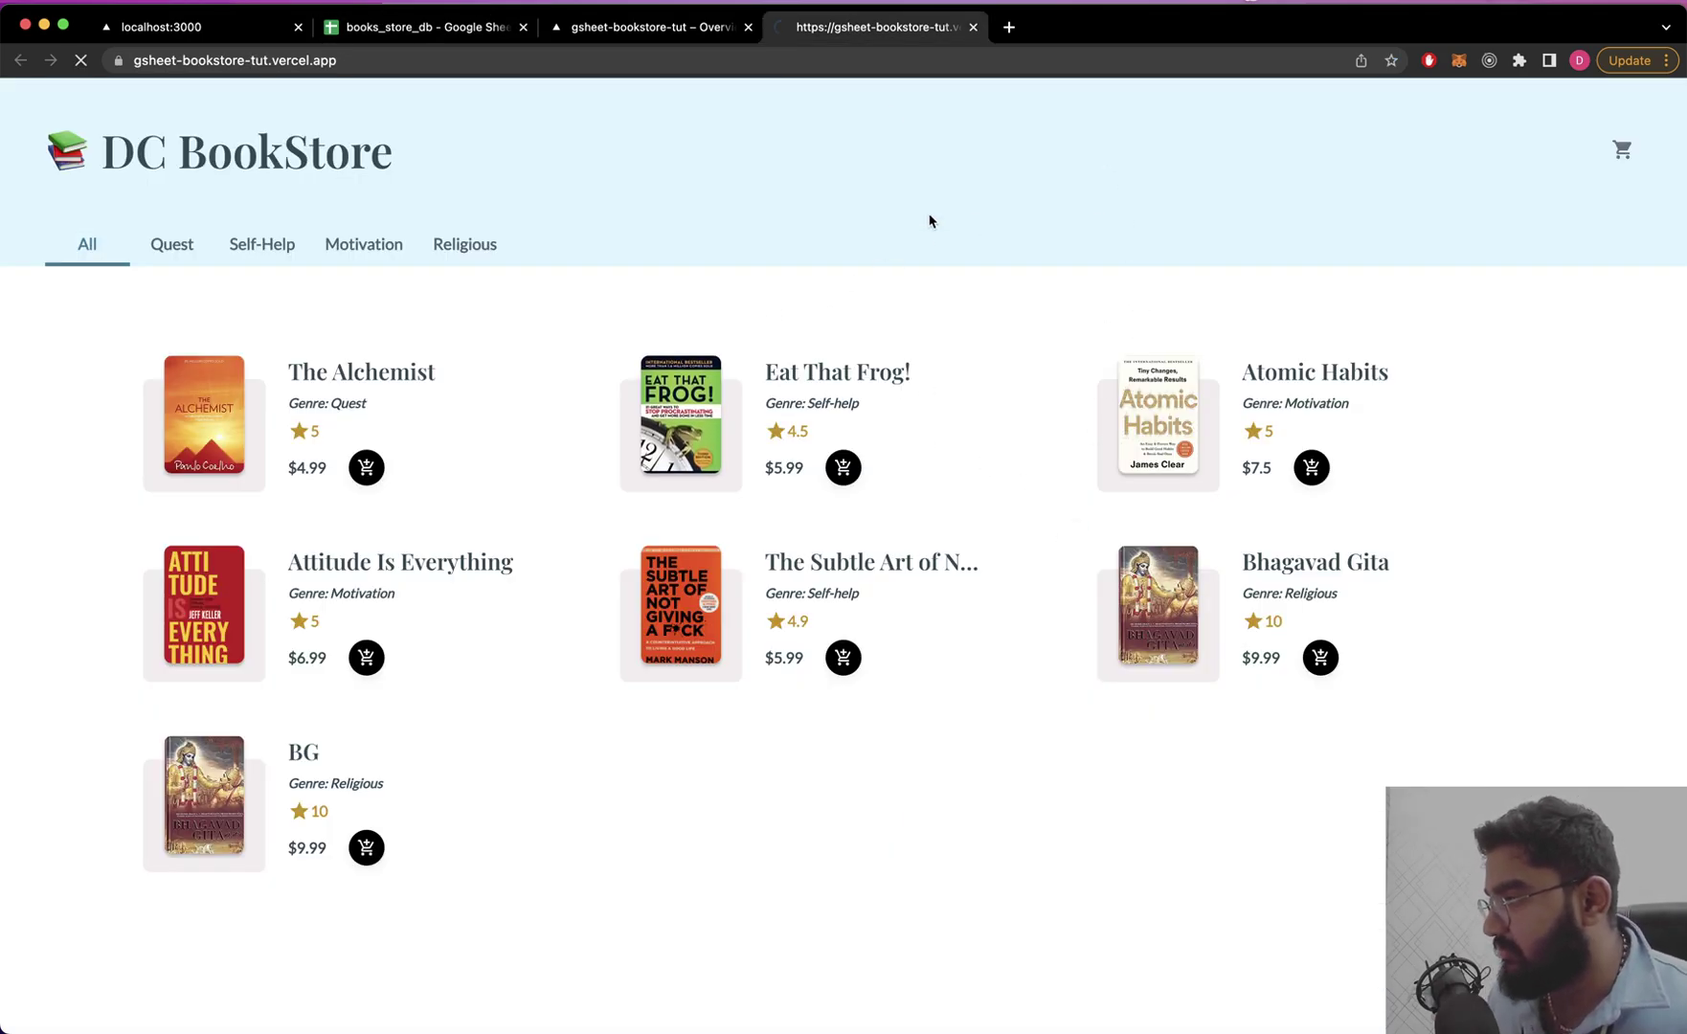